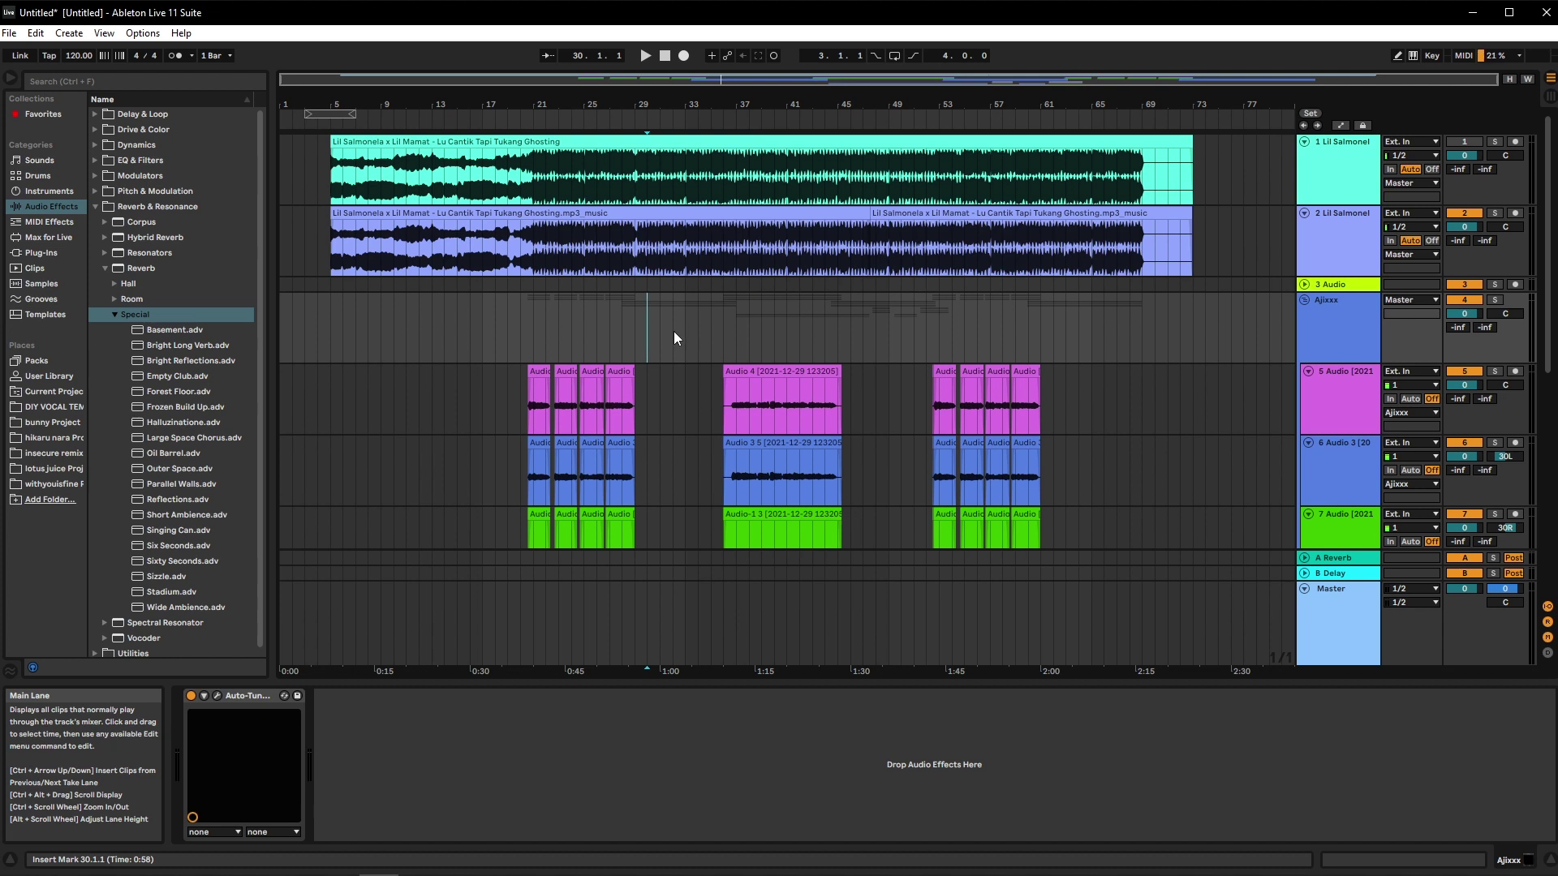
pyautogui.click(776, 297)
pyautogui.click(839, 354)
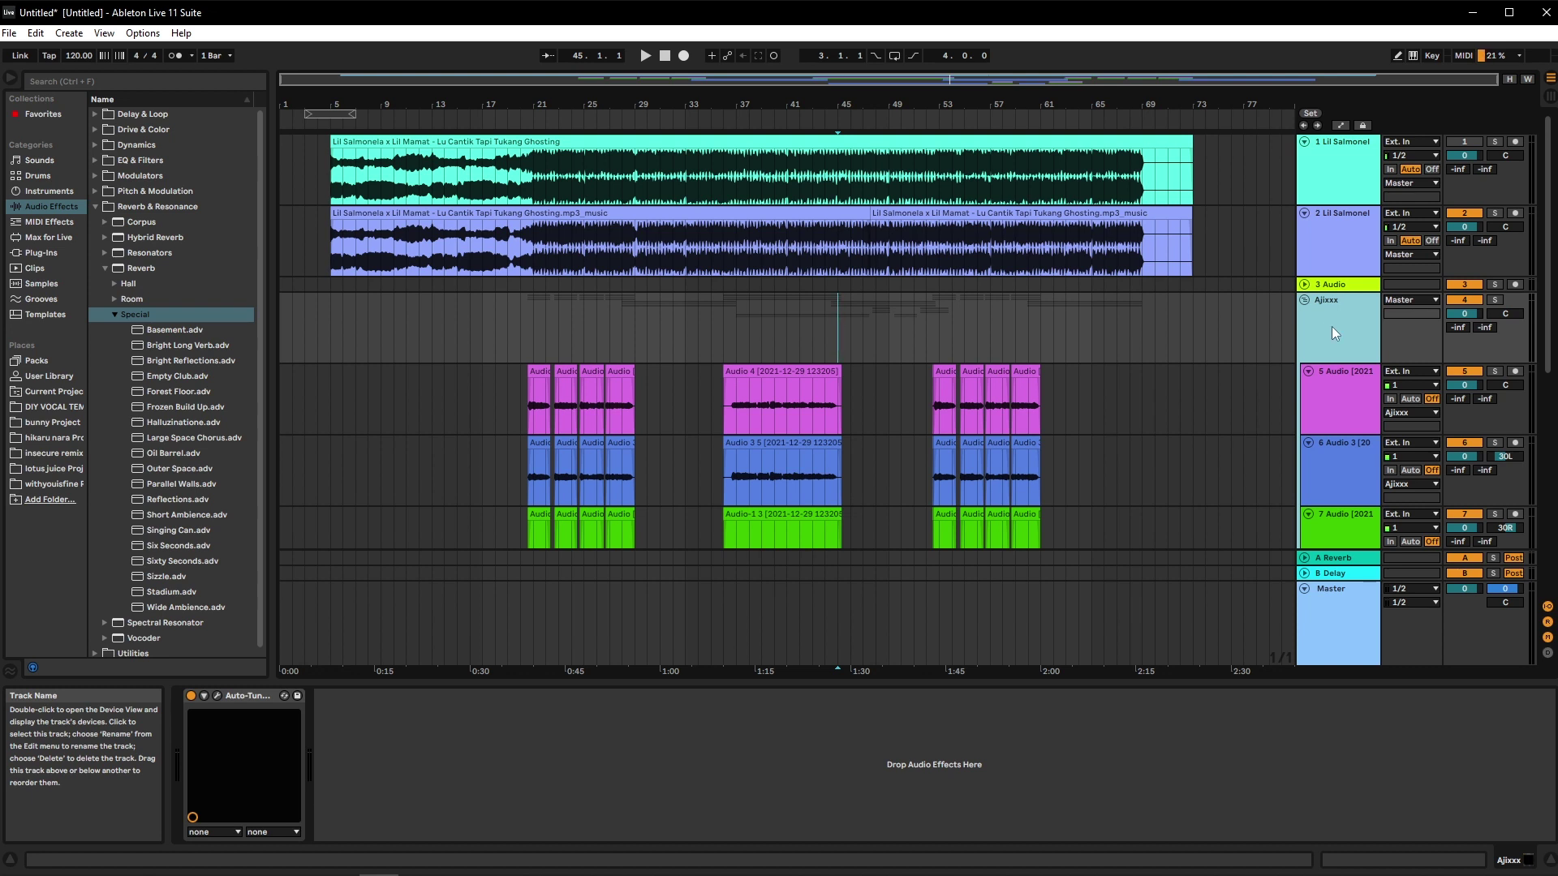
pyautogui.click(866, 352)
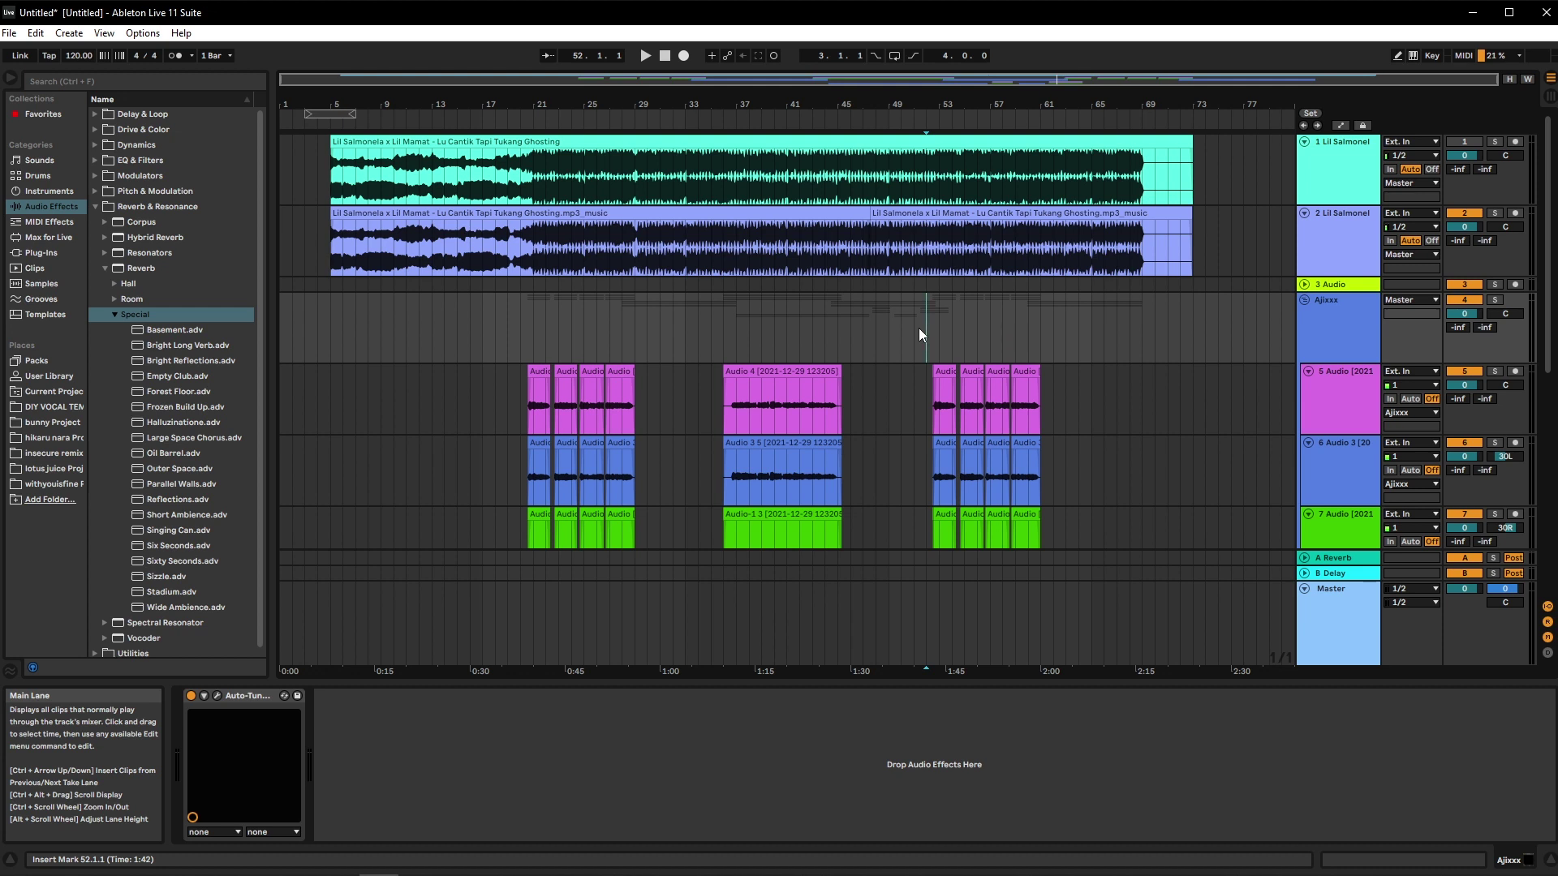
pyautogui.click(571, 243)
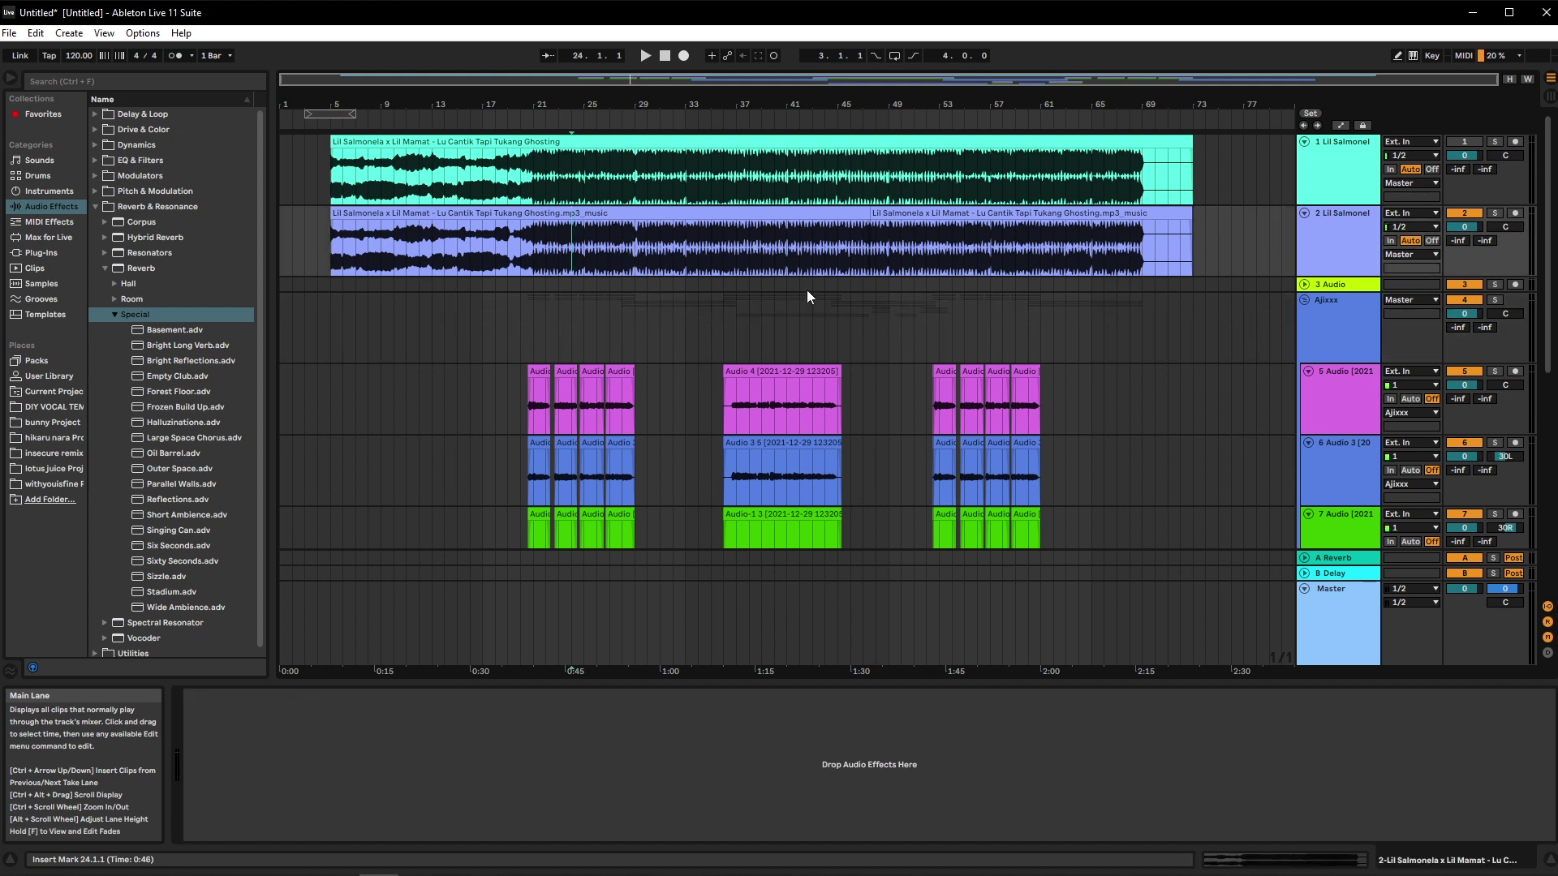
pyautogui.click(1115, 349)
pyautogui.press('Tab')
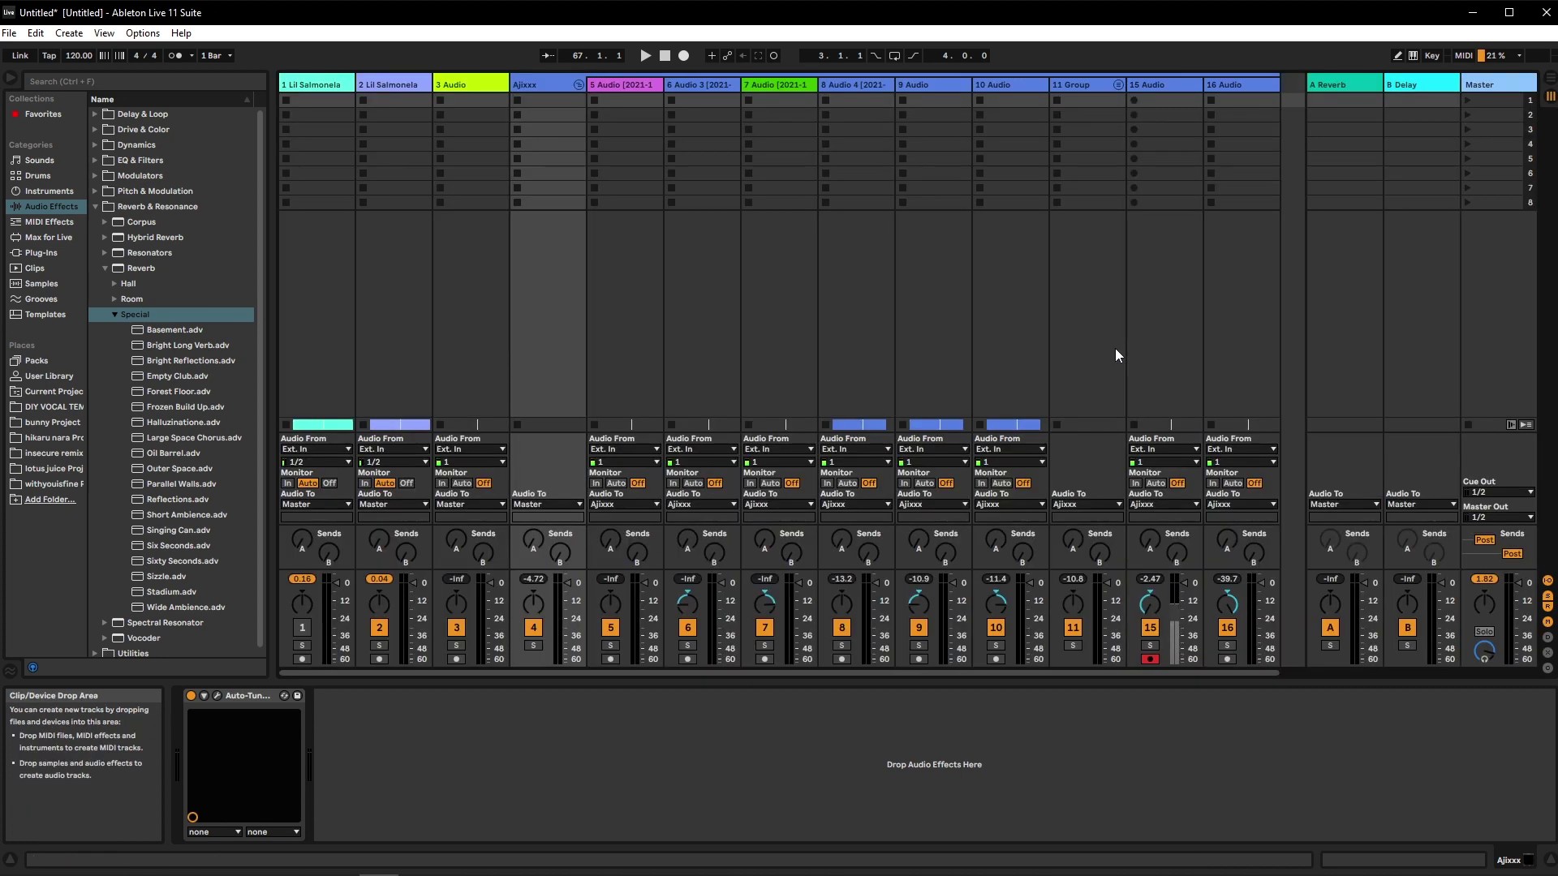
pyautogui.press('Tab')
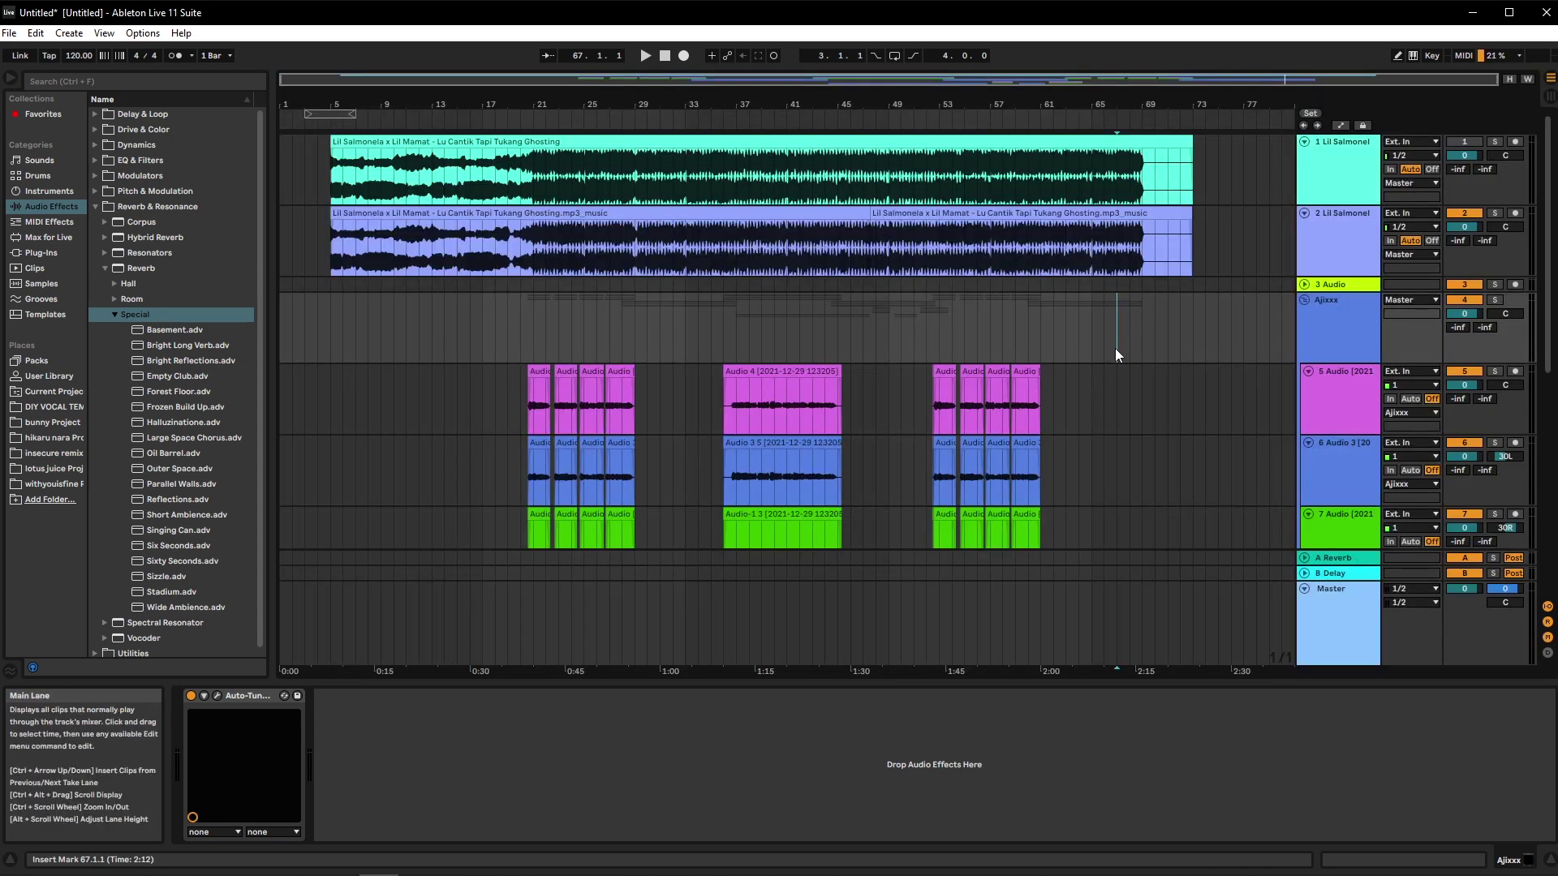
pyautogui.click(1228, 235)
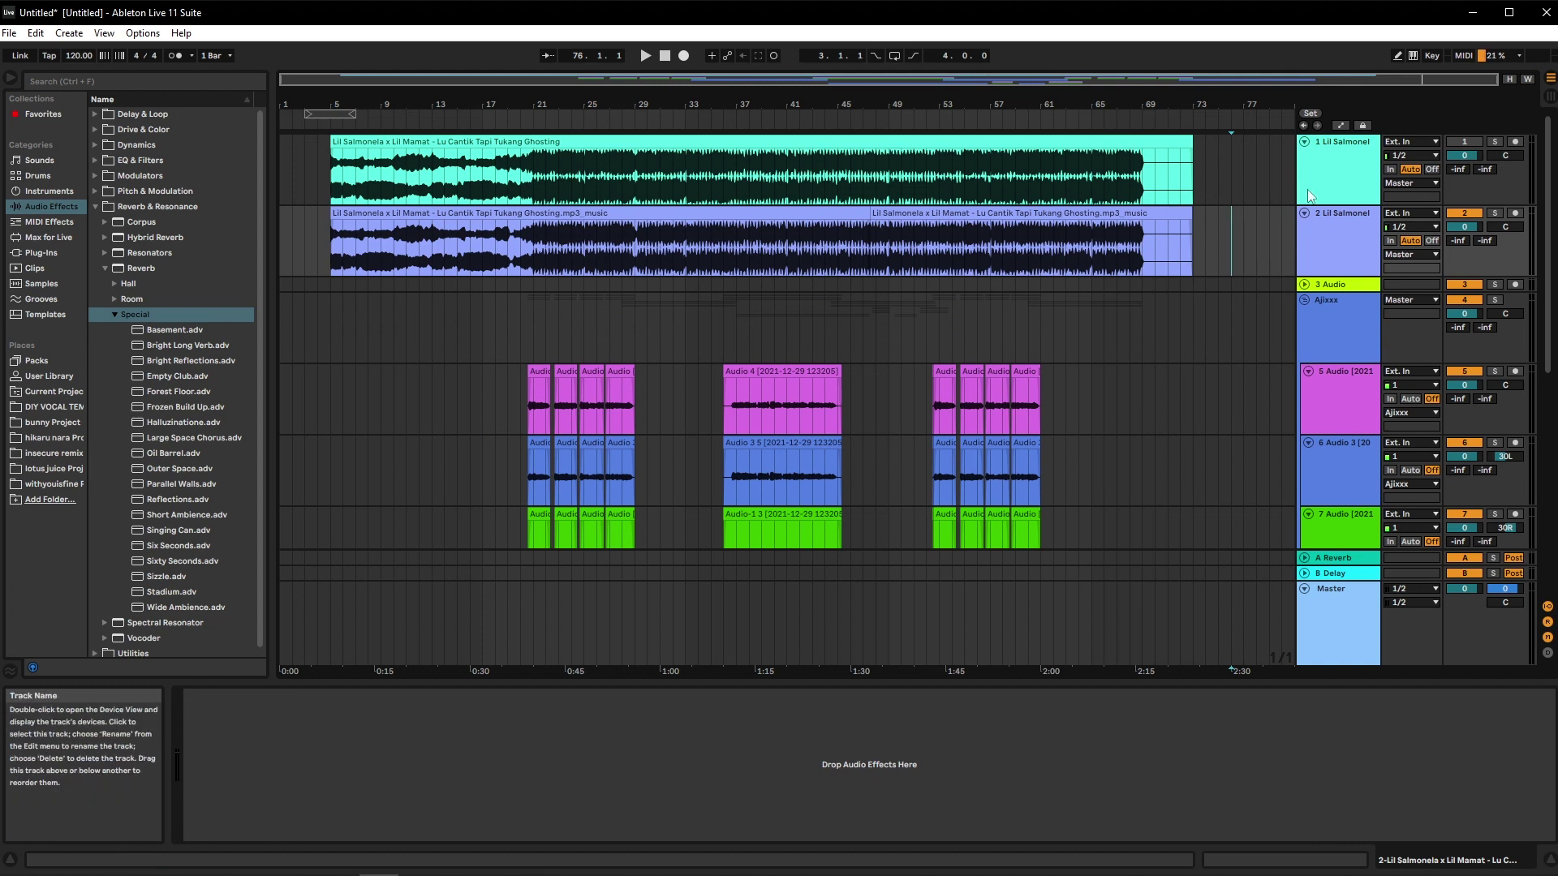
pyautogui.click(799, 244)
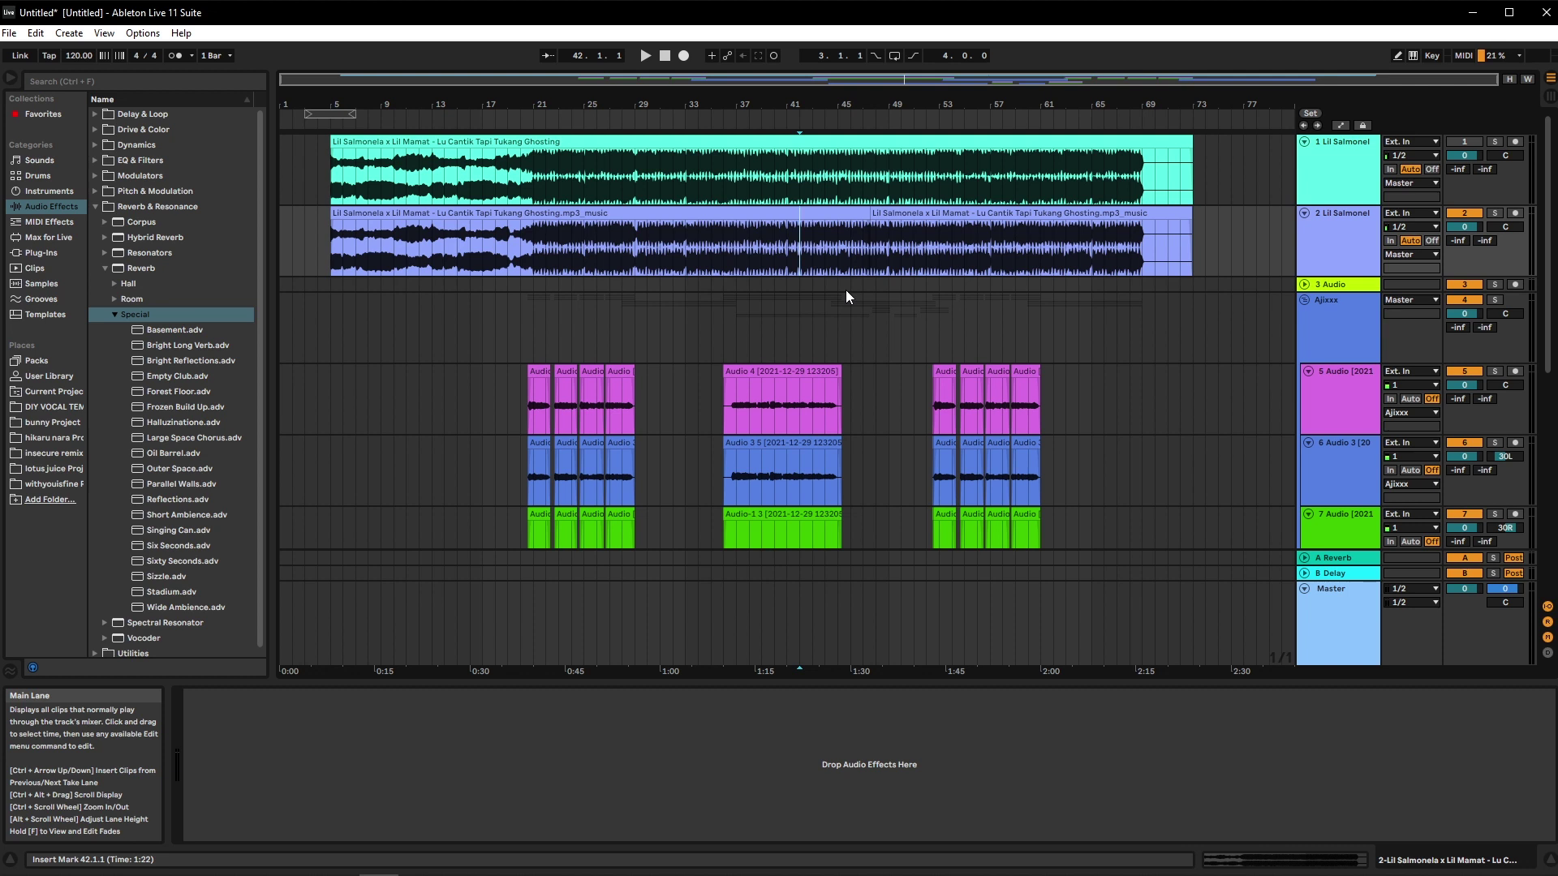
pyautogui.click(832, 269)
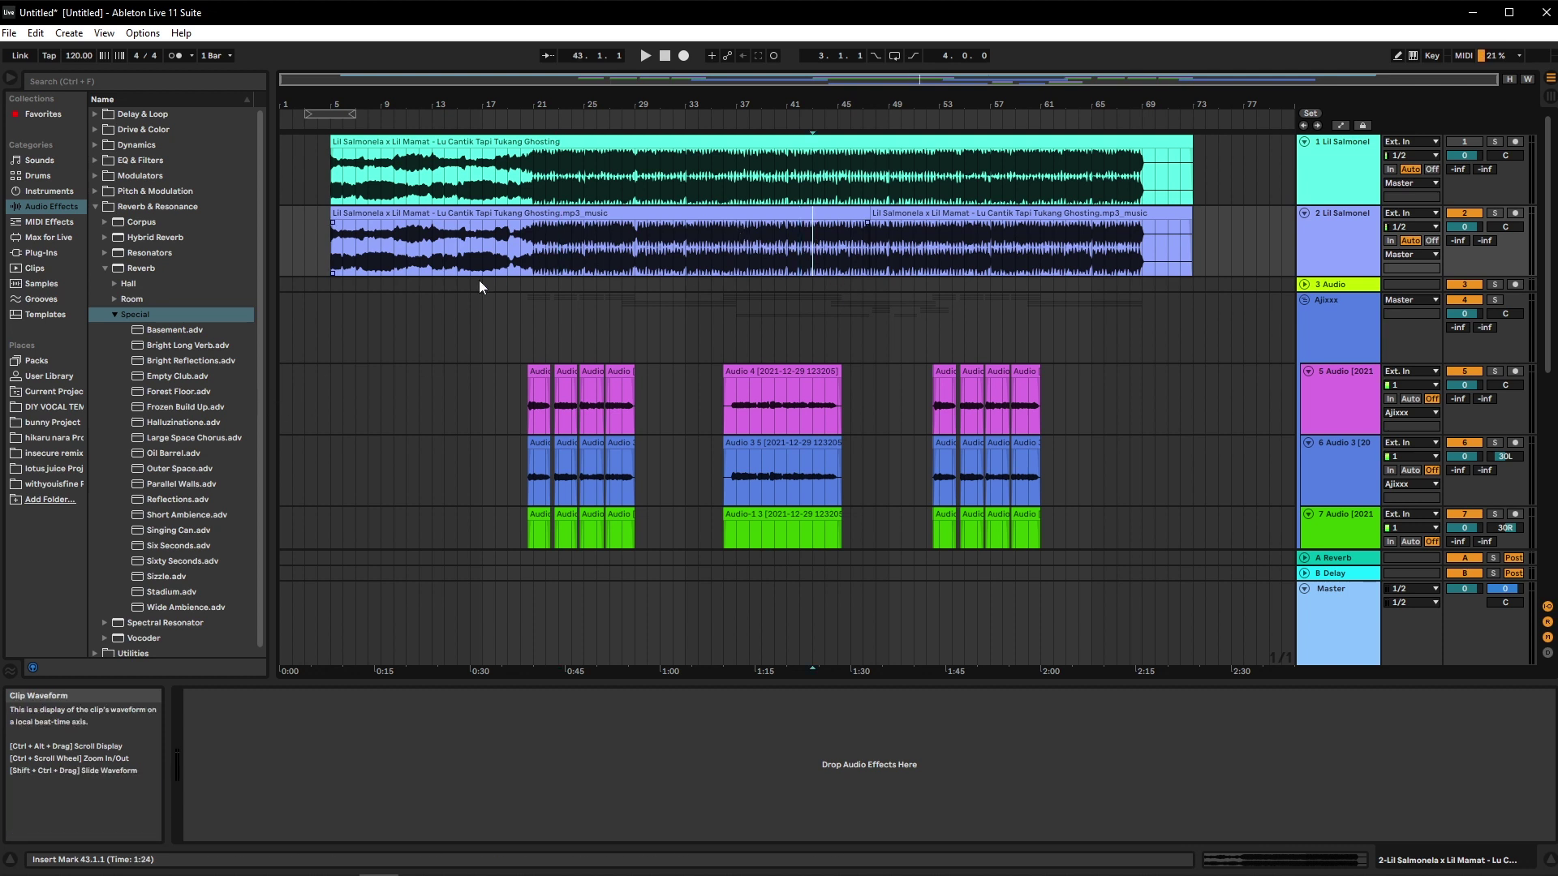
pyautogui.click(518, 245)
pyautogui.click(1337, 158)
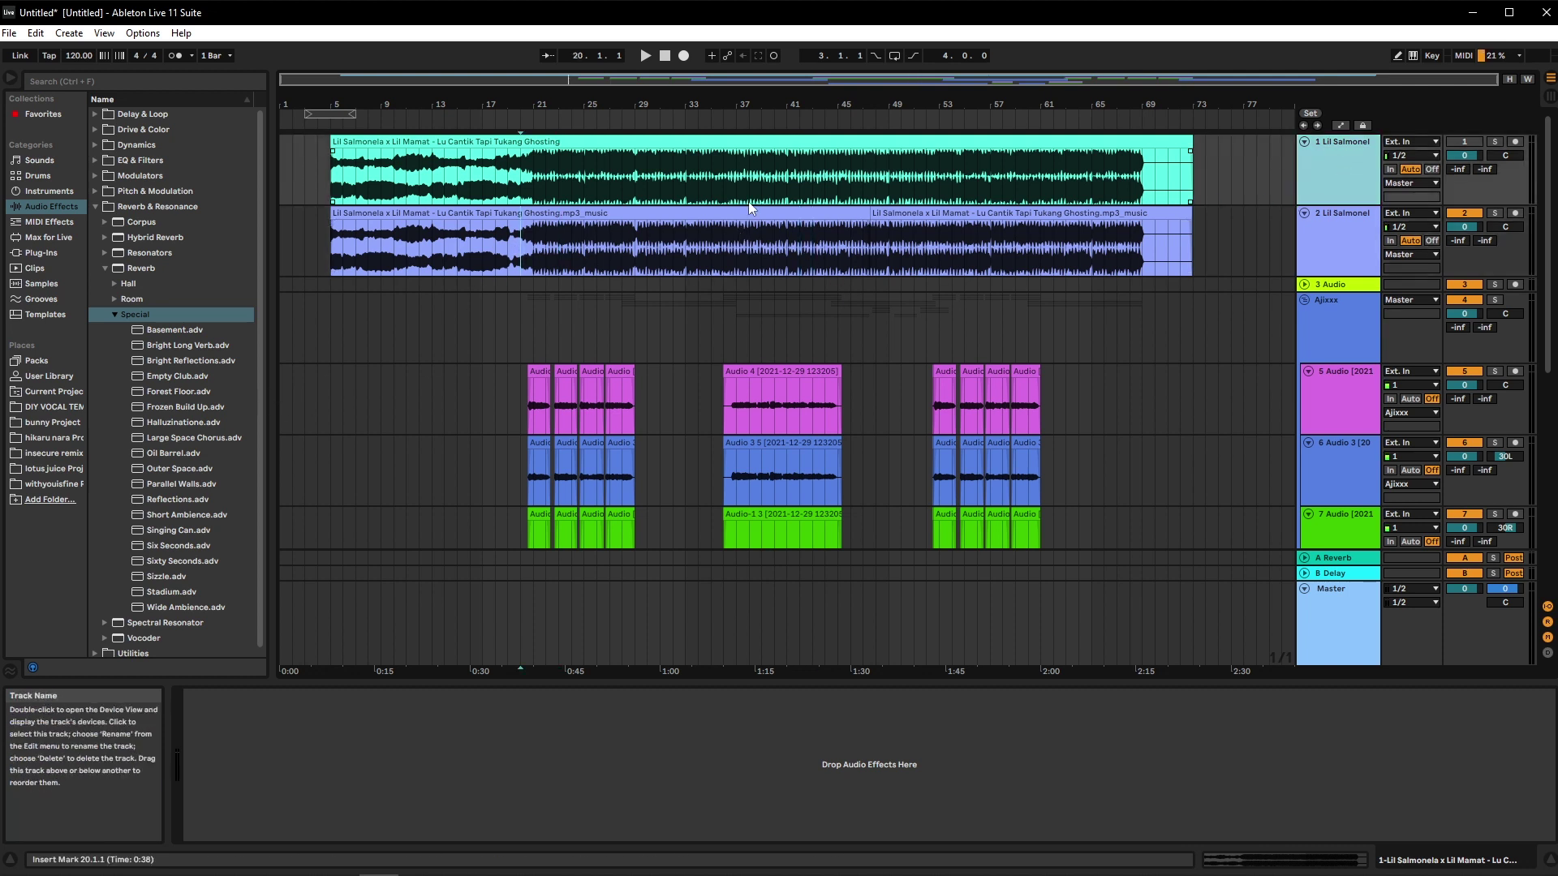
pyautogui.click(482, 171)
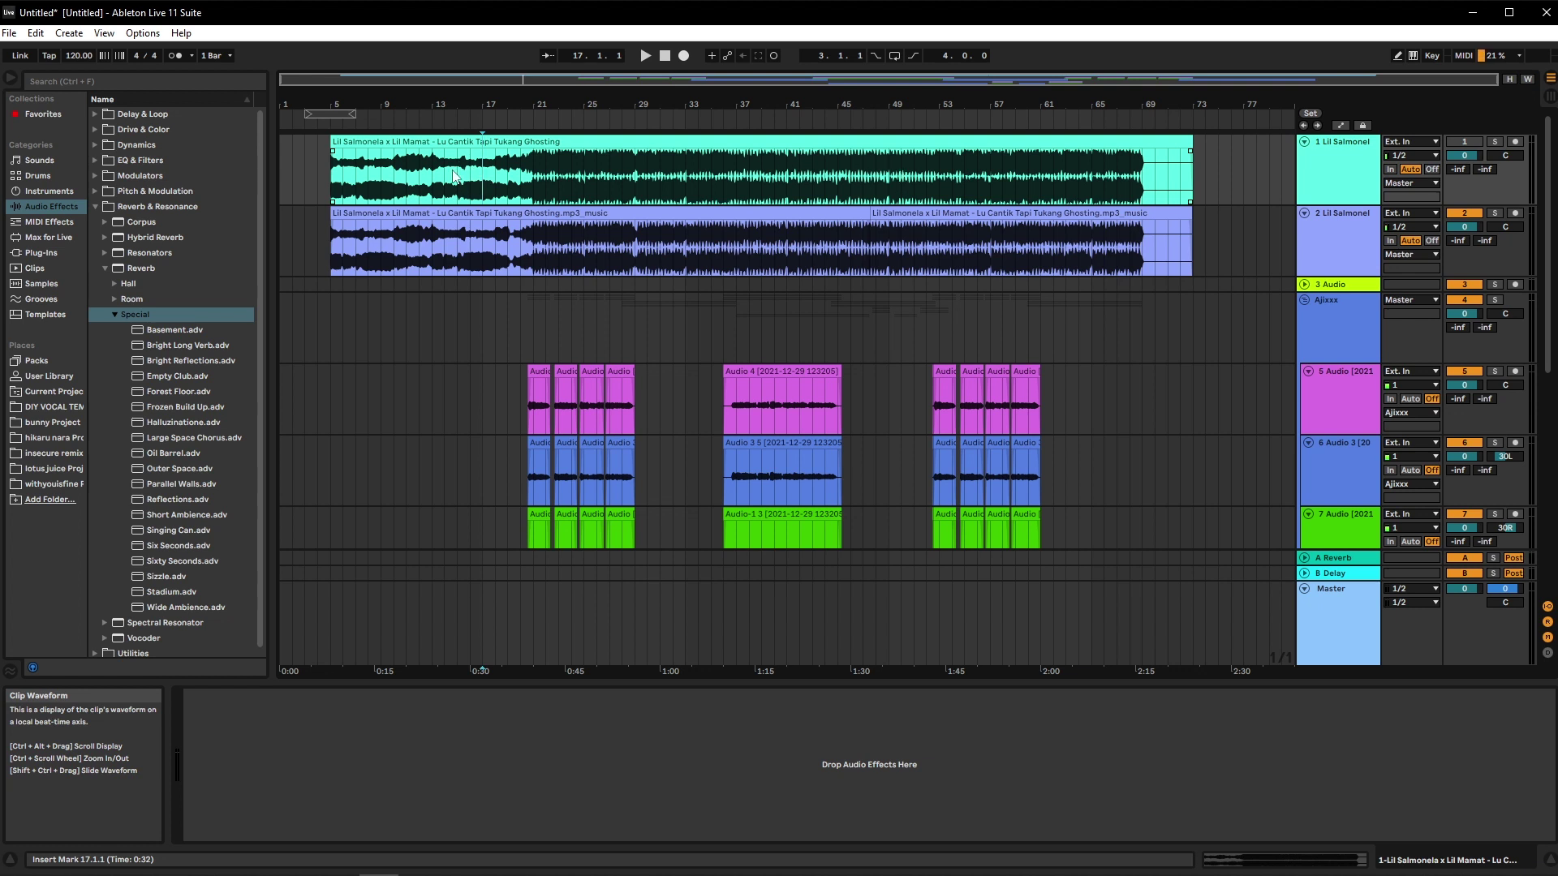
pyautogui.click(556, 239)
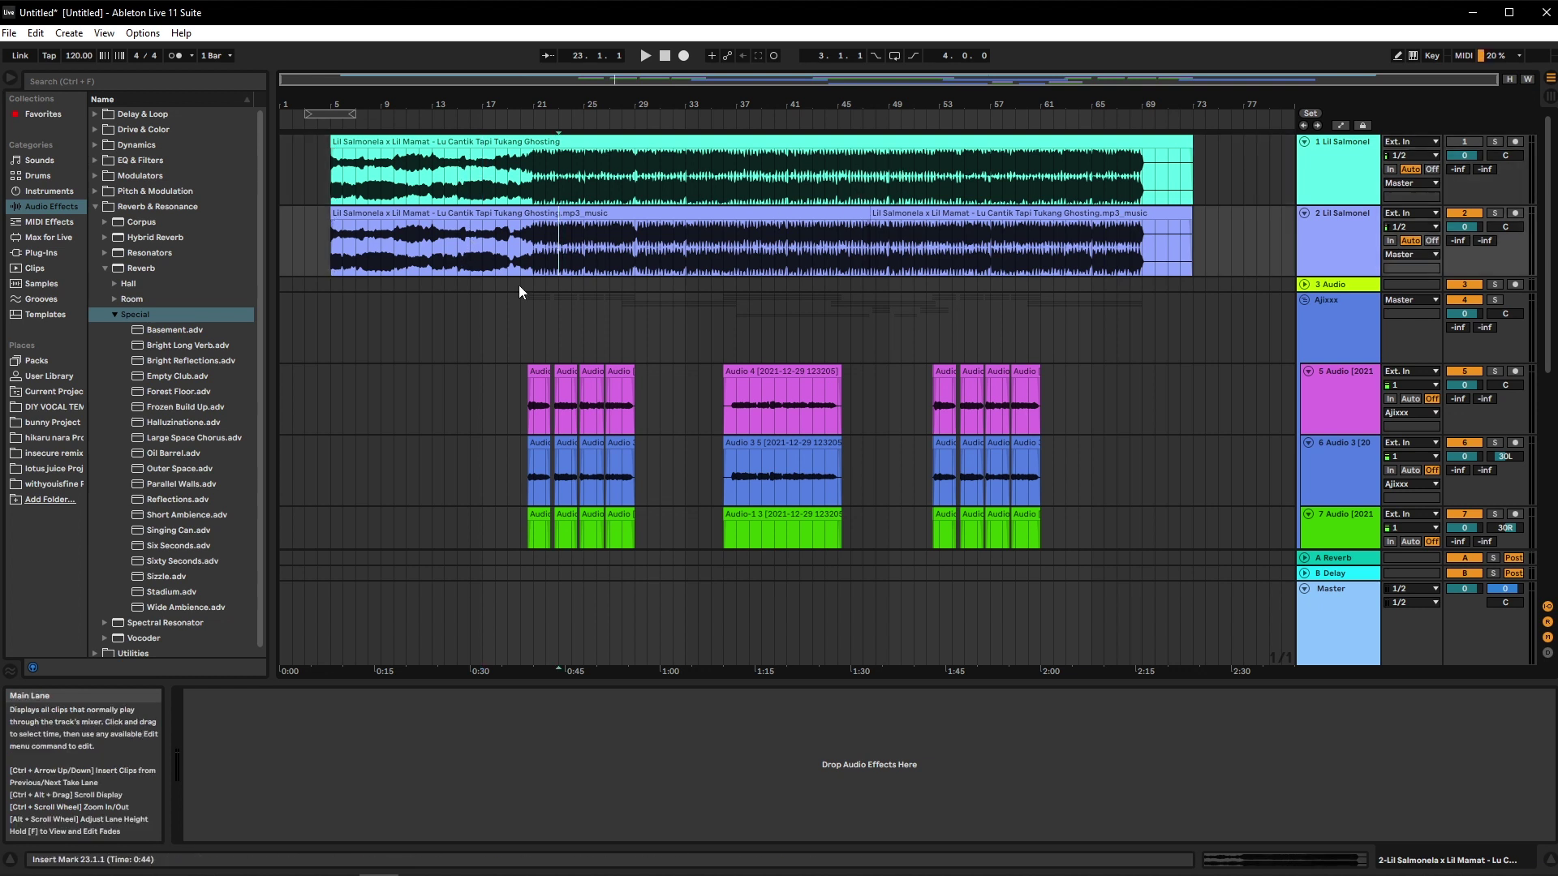
pyautogui.scroll(-3, 572, 250)
pyautogui.scroll(3, 1152, 303)
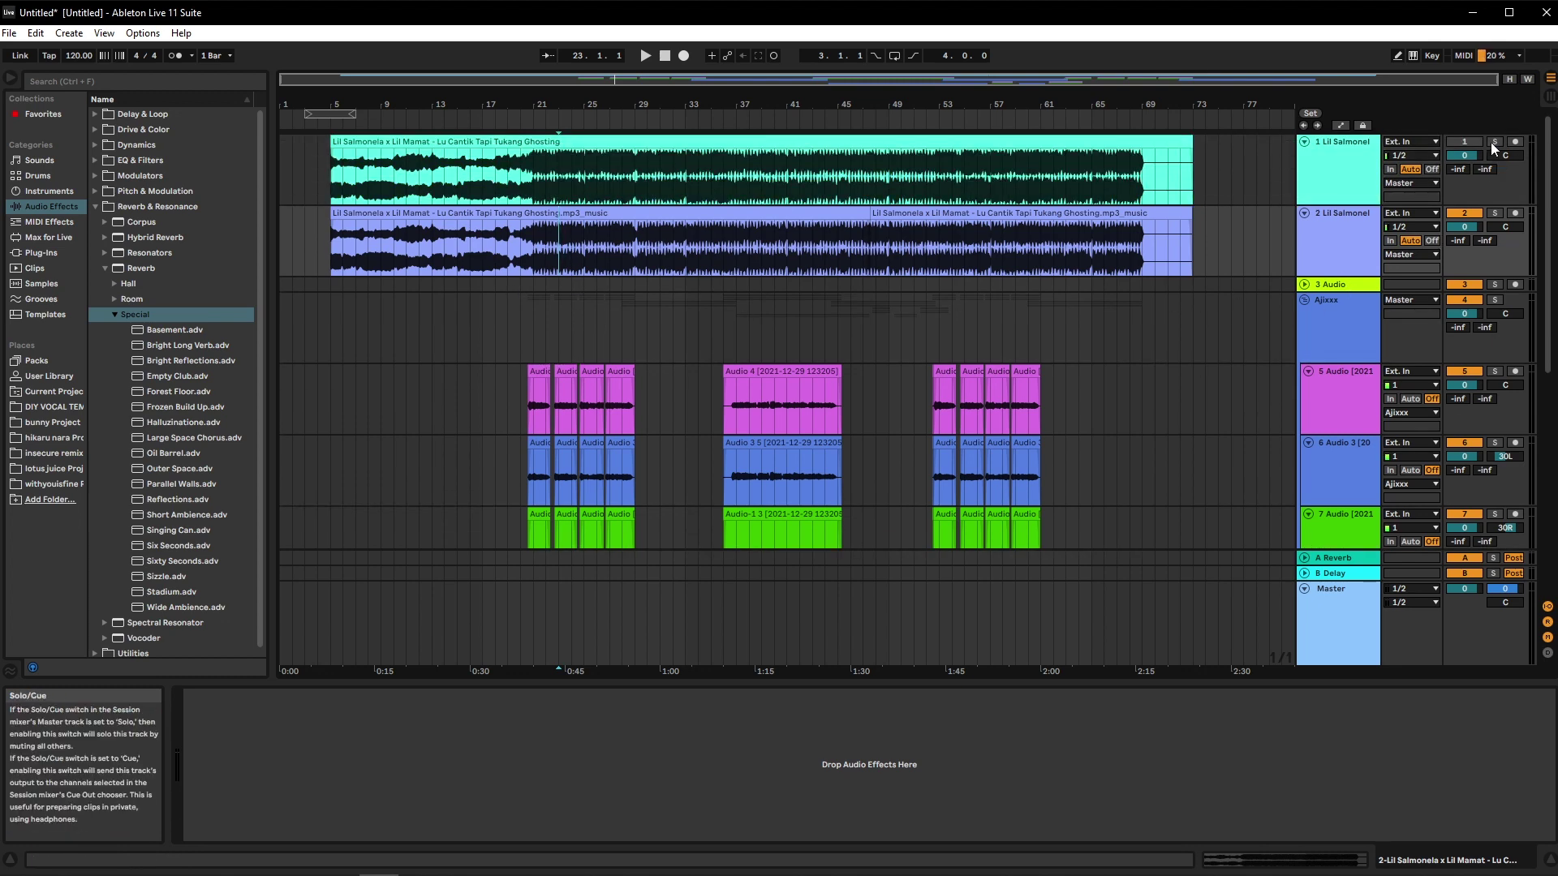
# Step: Examine the device chains of the vocal group and its layered vocal tracks 5, 6 and 7
pyautogui.scroll(-5, 967, 295)
pyautogui.click(1149, 279)
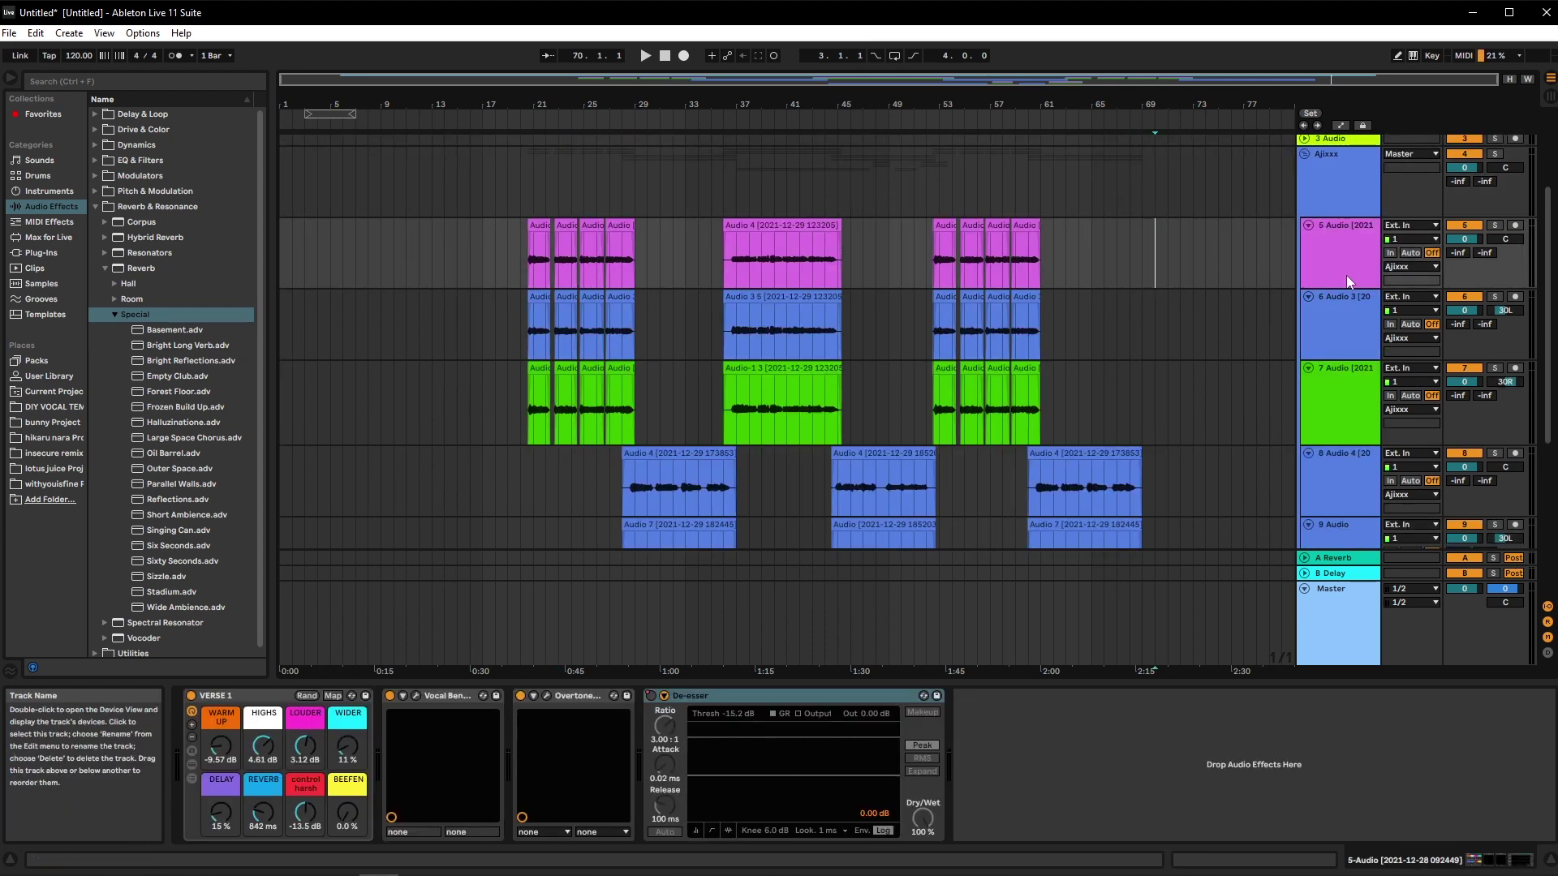
pyautogui.click(1356, 266)
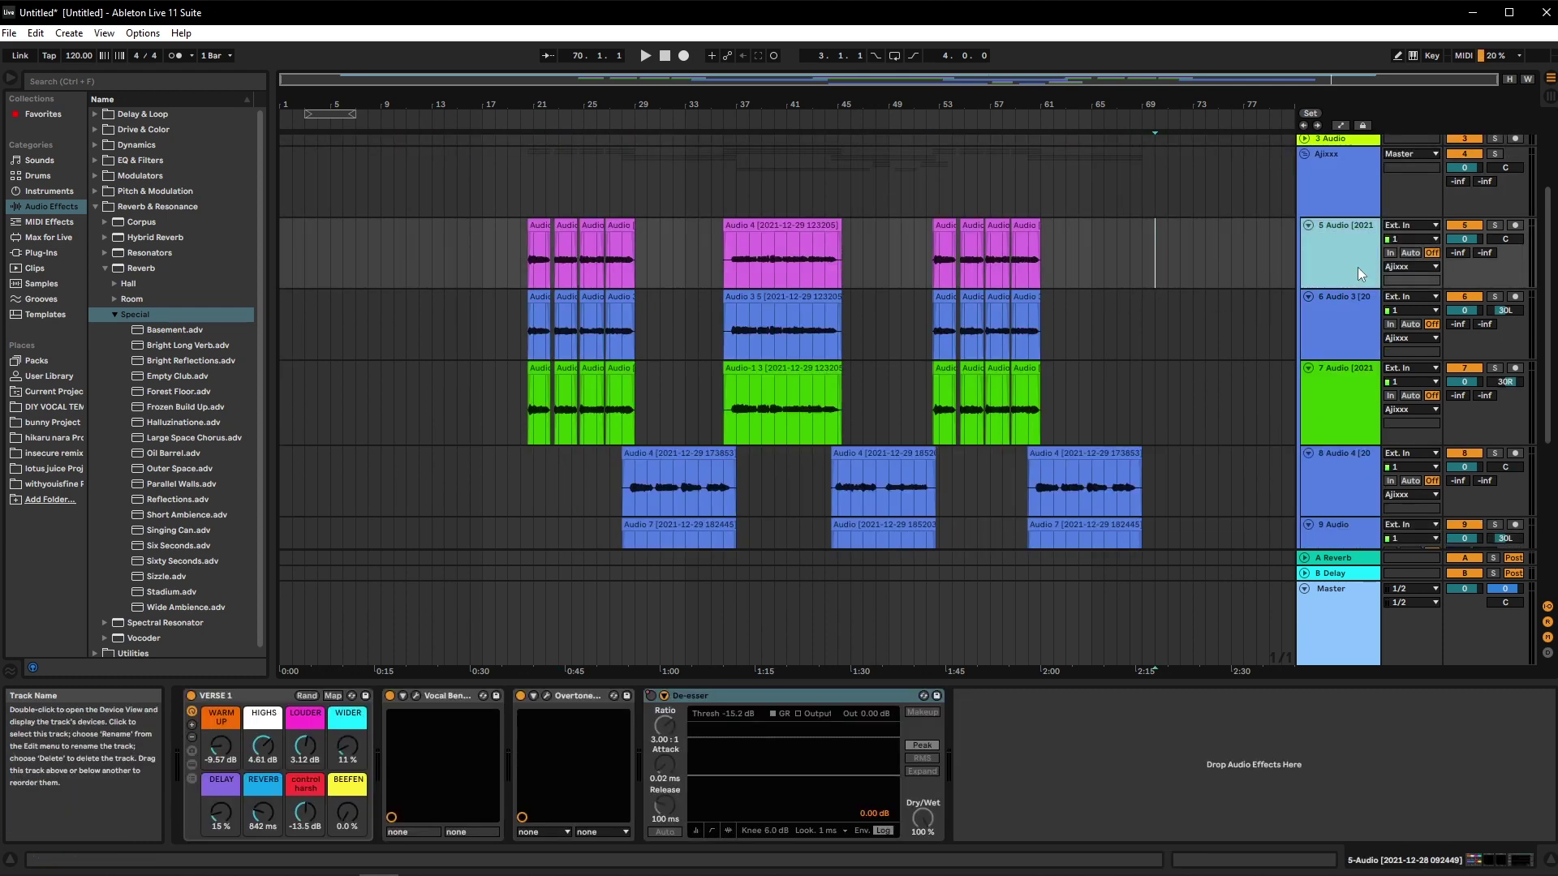
pyautogui.click(1345, 187)
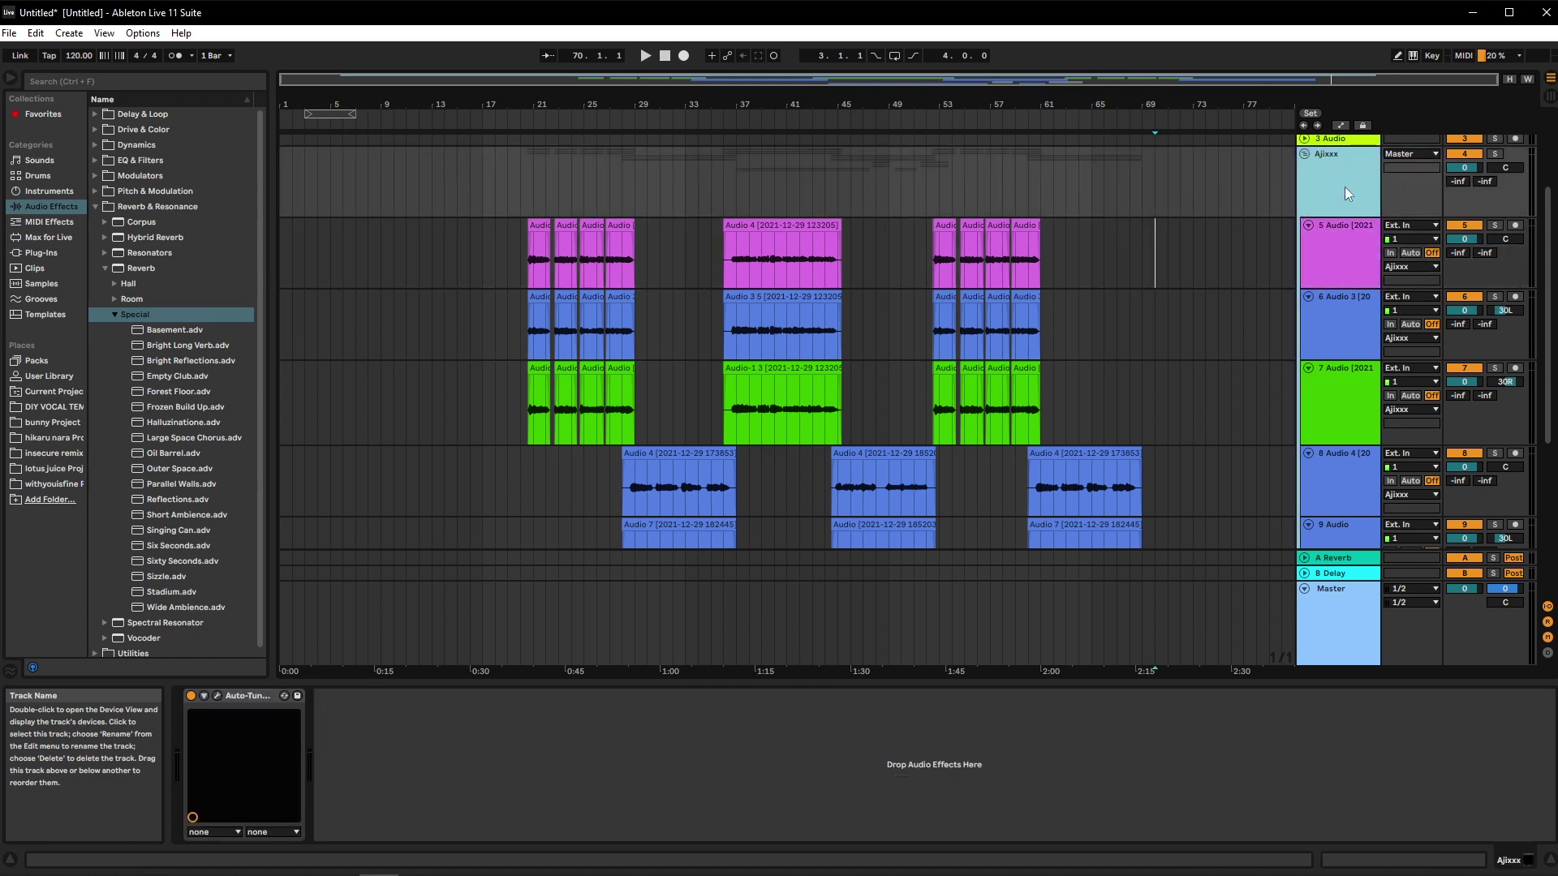
pyautogui.click(1340, 250)
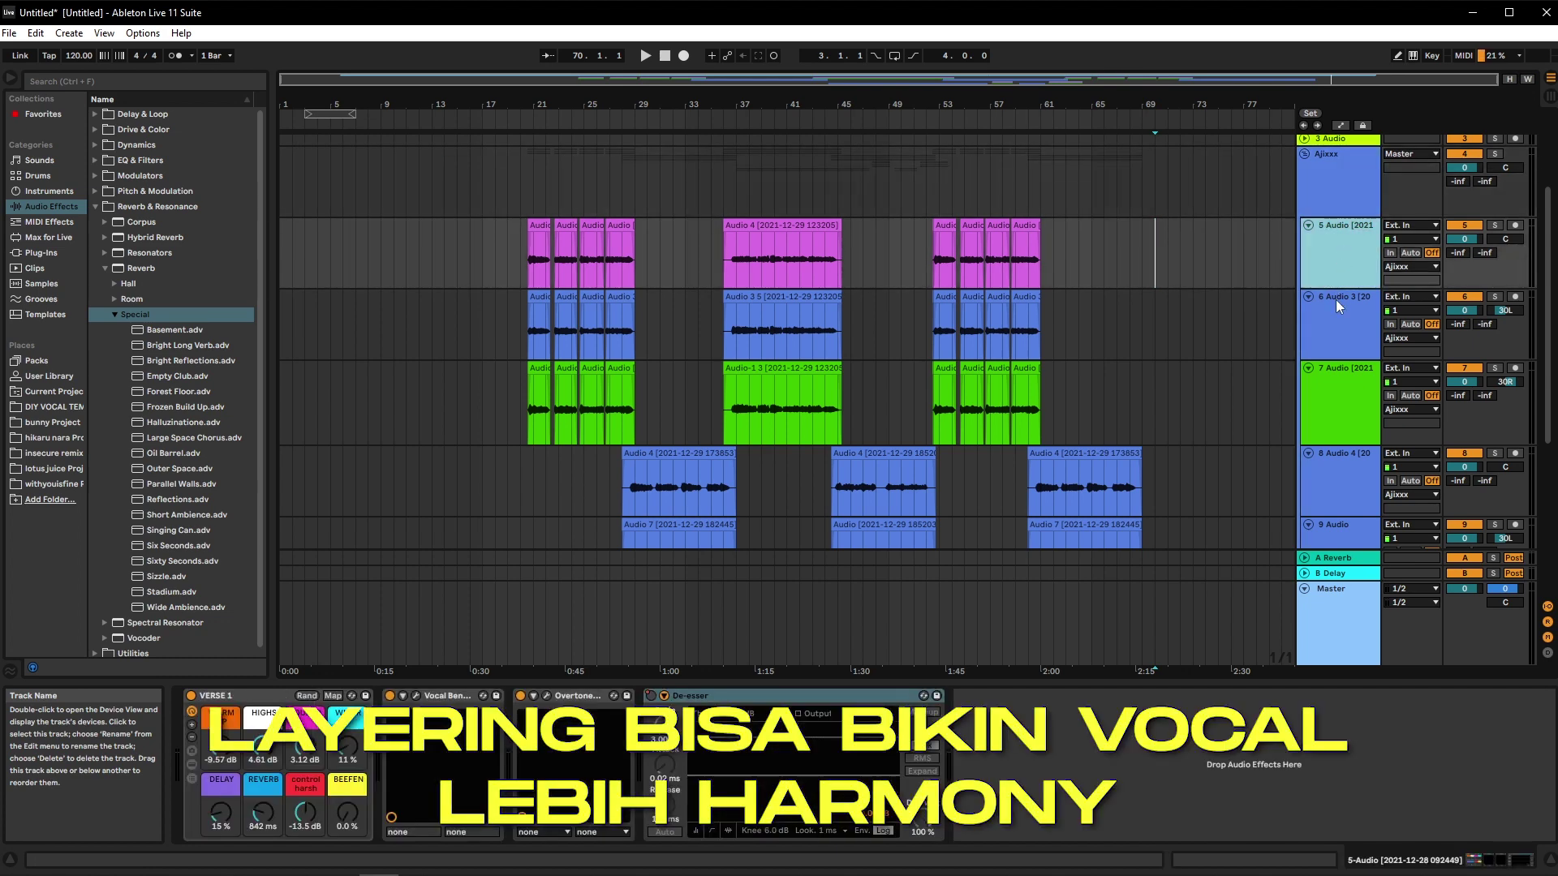
pyautogui.click(1336, 300)
pyautogui.click(1321, 406)
pyautogui.click(1345, 241)
pyautogui.click(1335, 321)
pyautogui.click(1330, 402)
pyautogui.click(1340, 266)
pyautogui.click(1332, 321)
pyautogui.click(1318, 430)
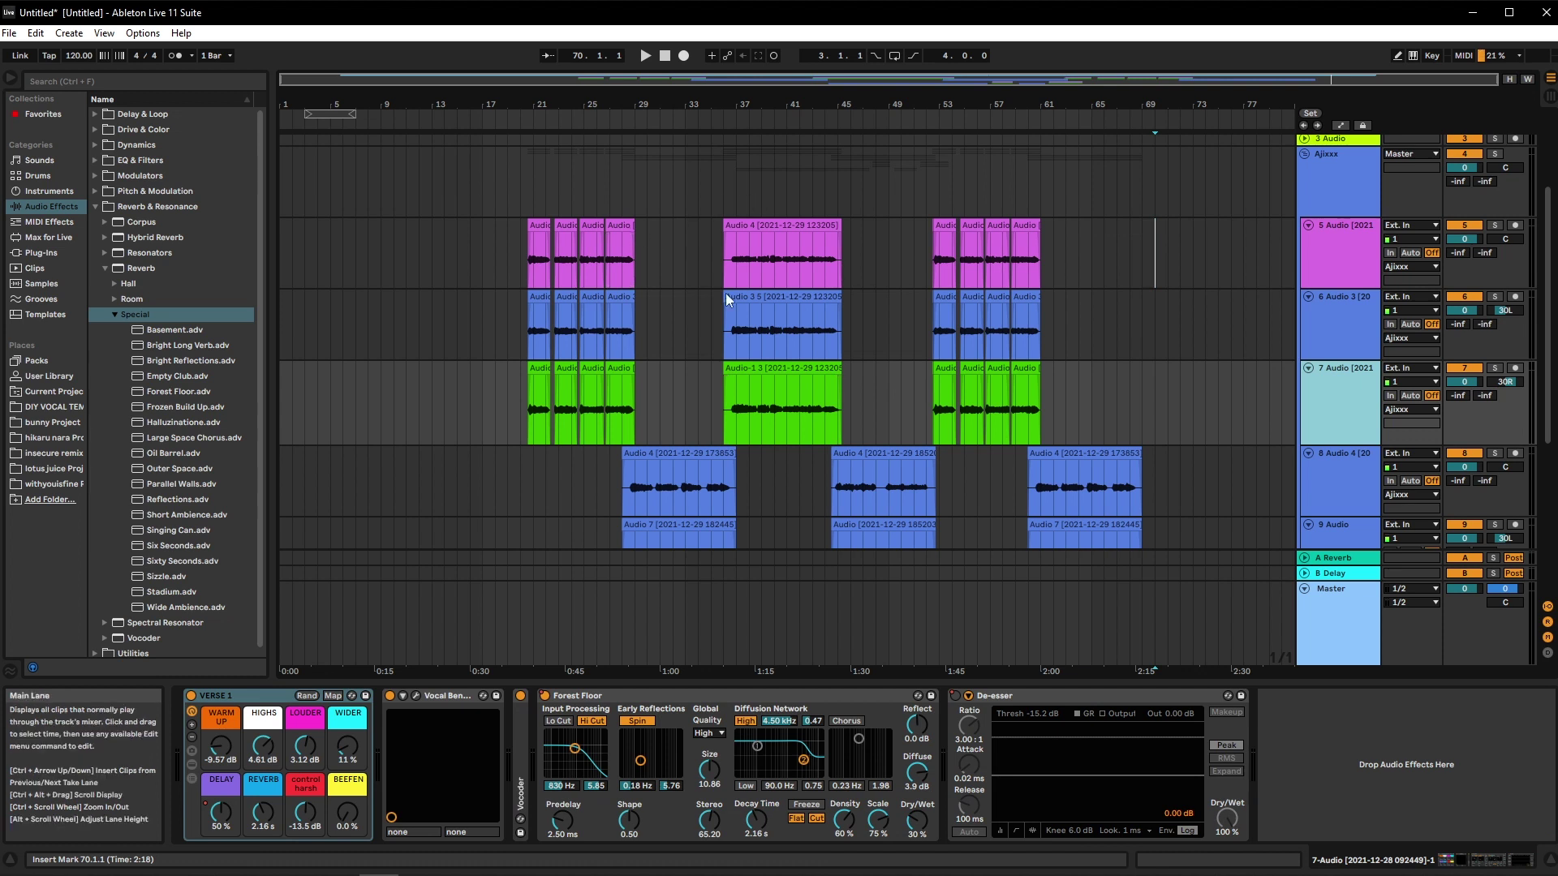
pyautogui.click(1351, 244)
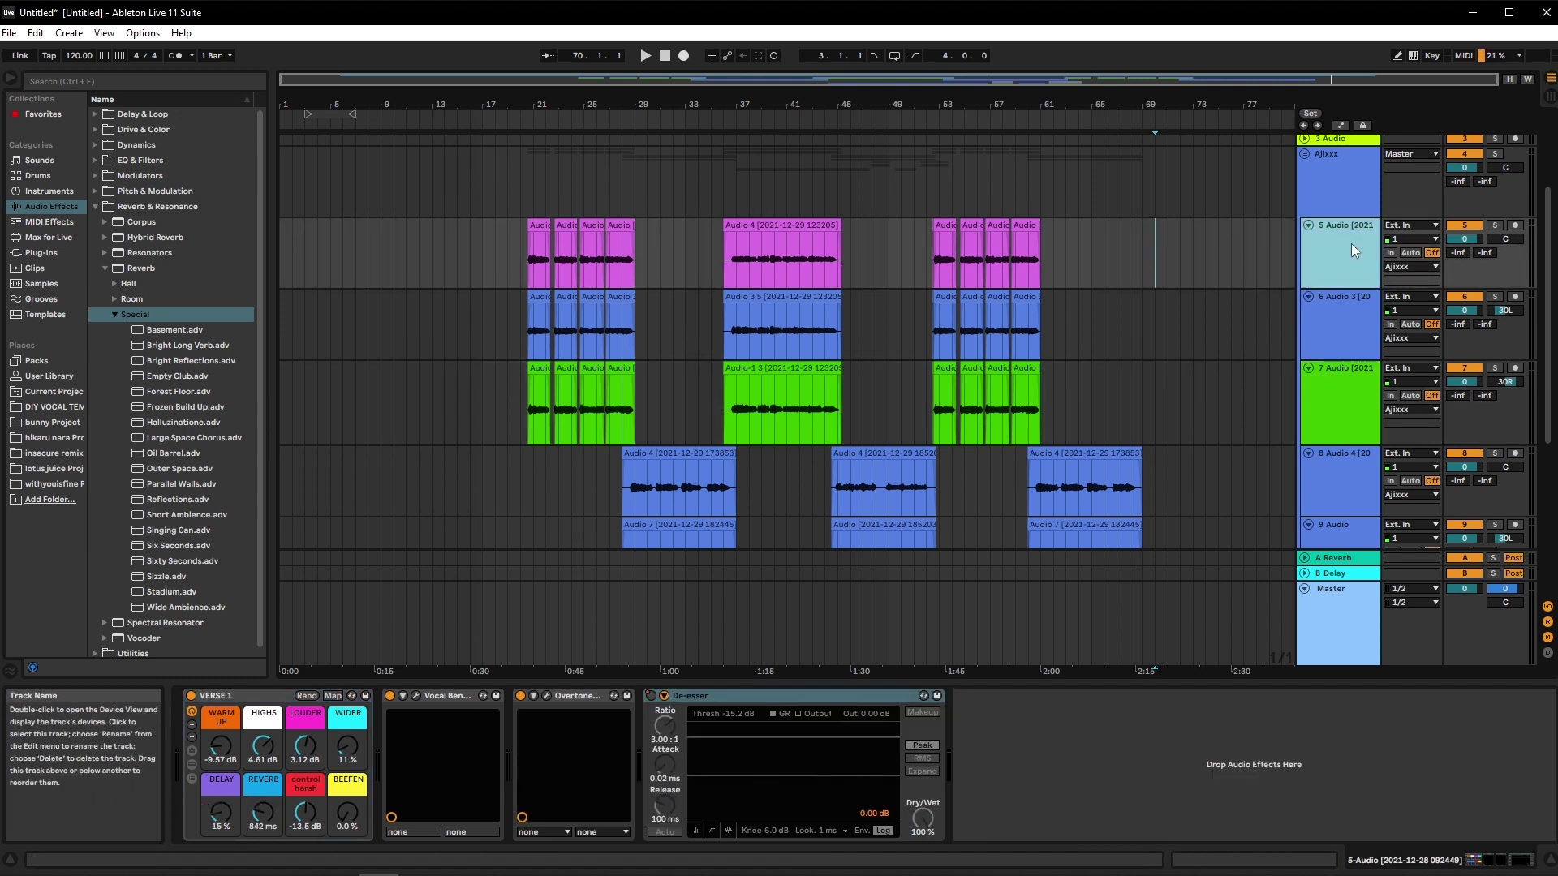
pyautogui.click(1348, 312)
pyautogui.click(1346, 251)
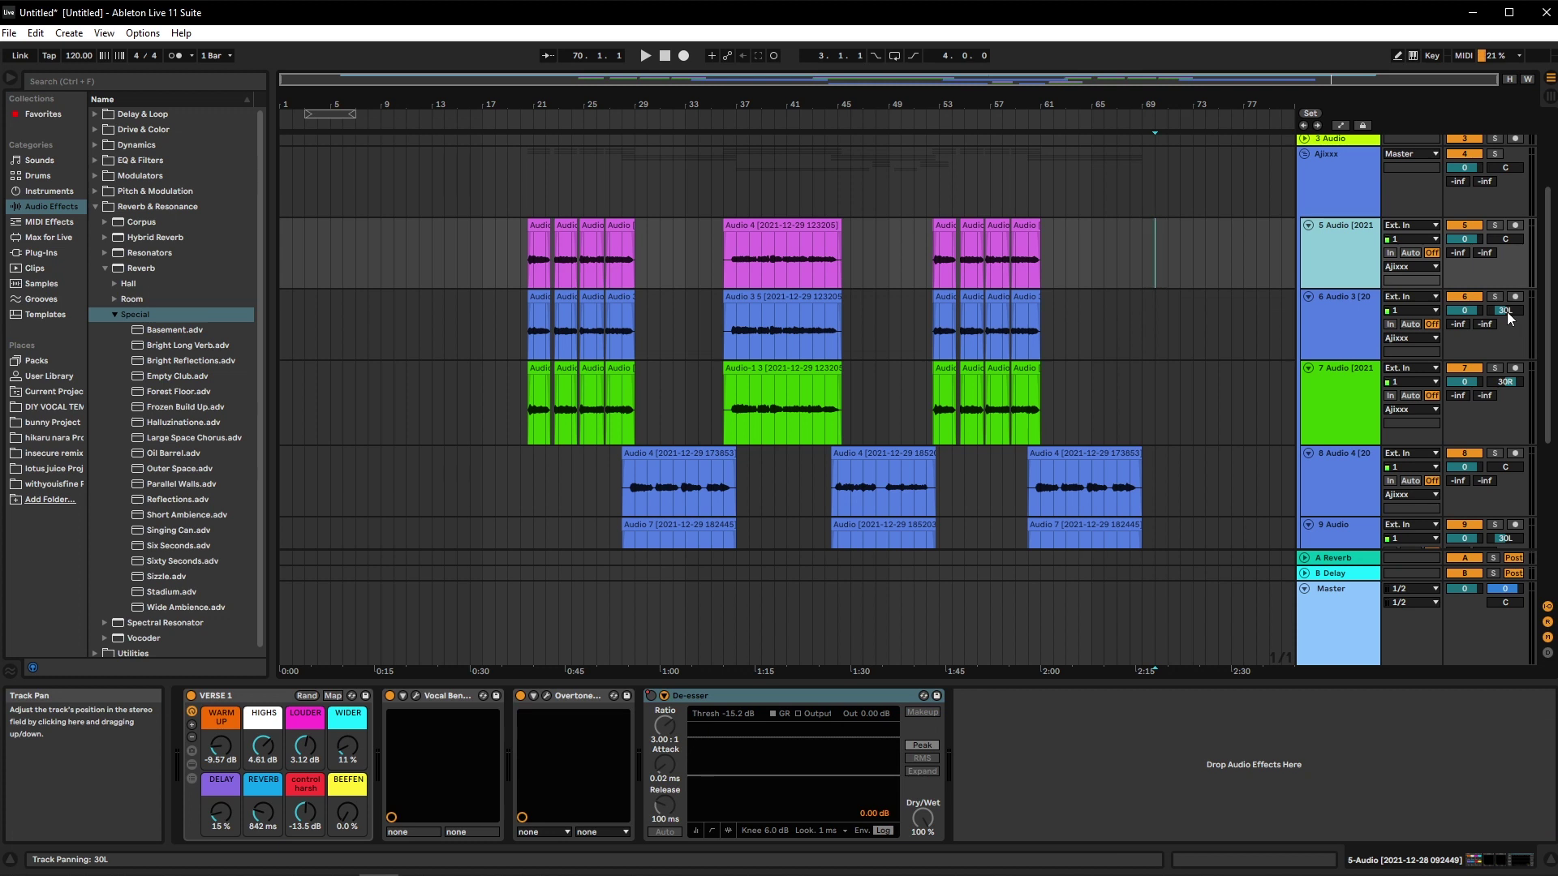
pyautogui.moveTo(1507, 312); pyautogui.dragTo(1507, 317)
pyautogui.moveTo(1505, 382); pyautogui.dragTo(1504, 379)
pyautogui.hotkey('ctrl', 'z')
pyautogui.hotkey('ctrl', 'z')
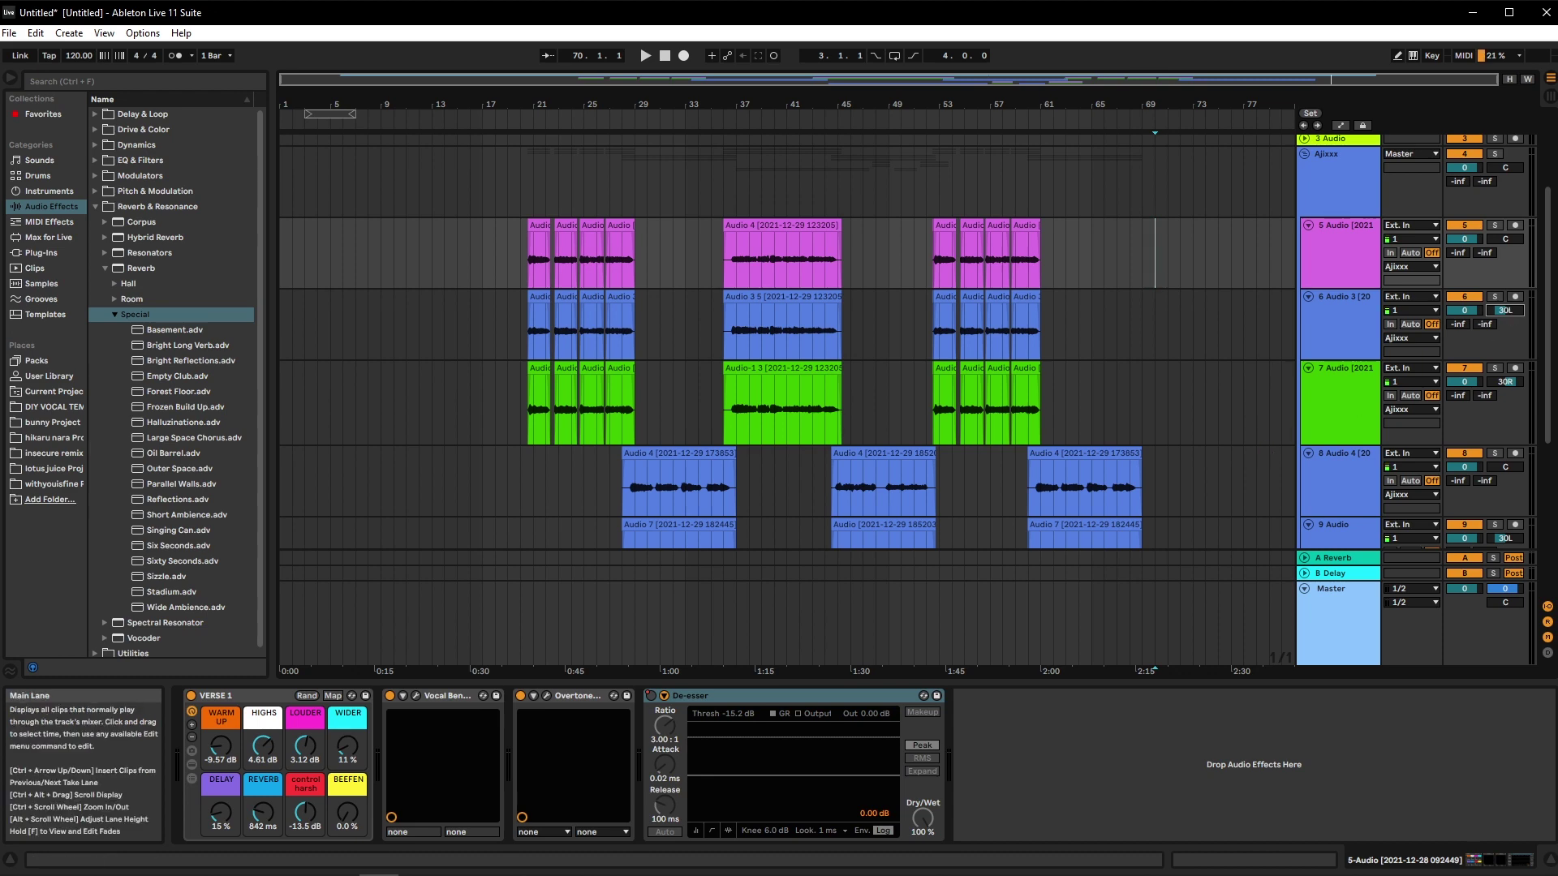
# Step: Play back the clips on tracks 12 to 14 in 11 Group from bar 47, then show track 12's devices
pyautogui.click(1102, 325)
pyautogui.scroll(2, 508, 355)
pyautogui.scroll(-3, 508, 354)
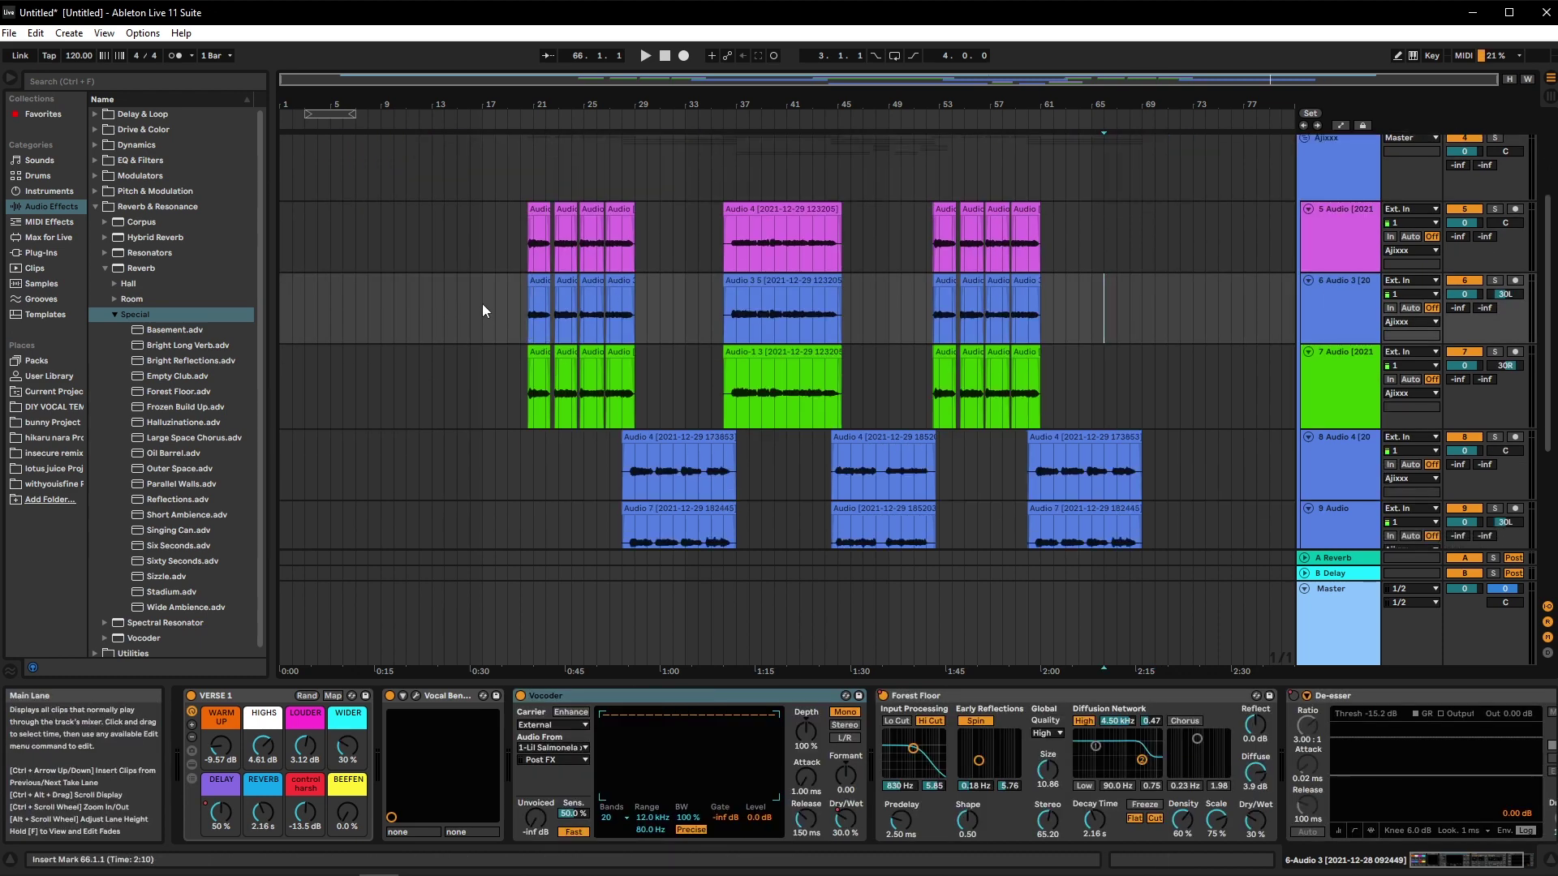
pyautogui.scroll(-6, 1157, 397)
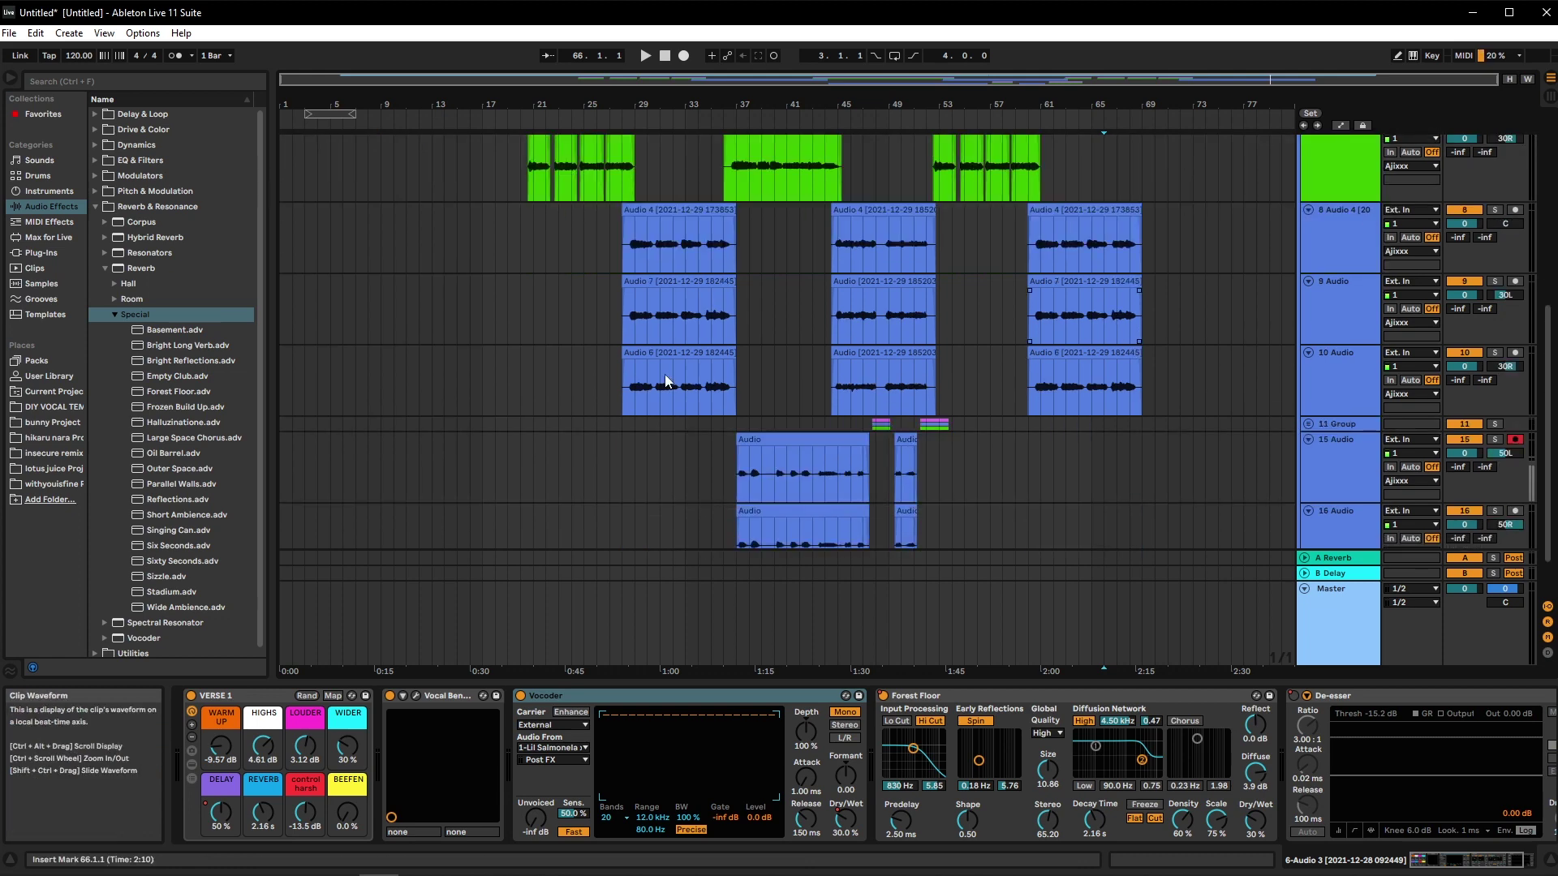
pyautogui.scroll(-8, 1084, 421)
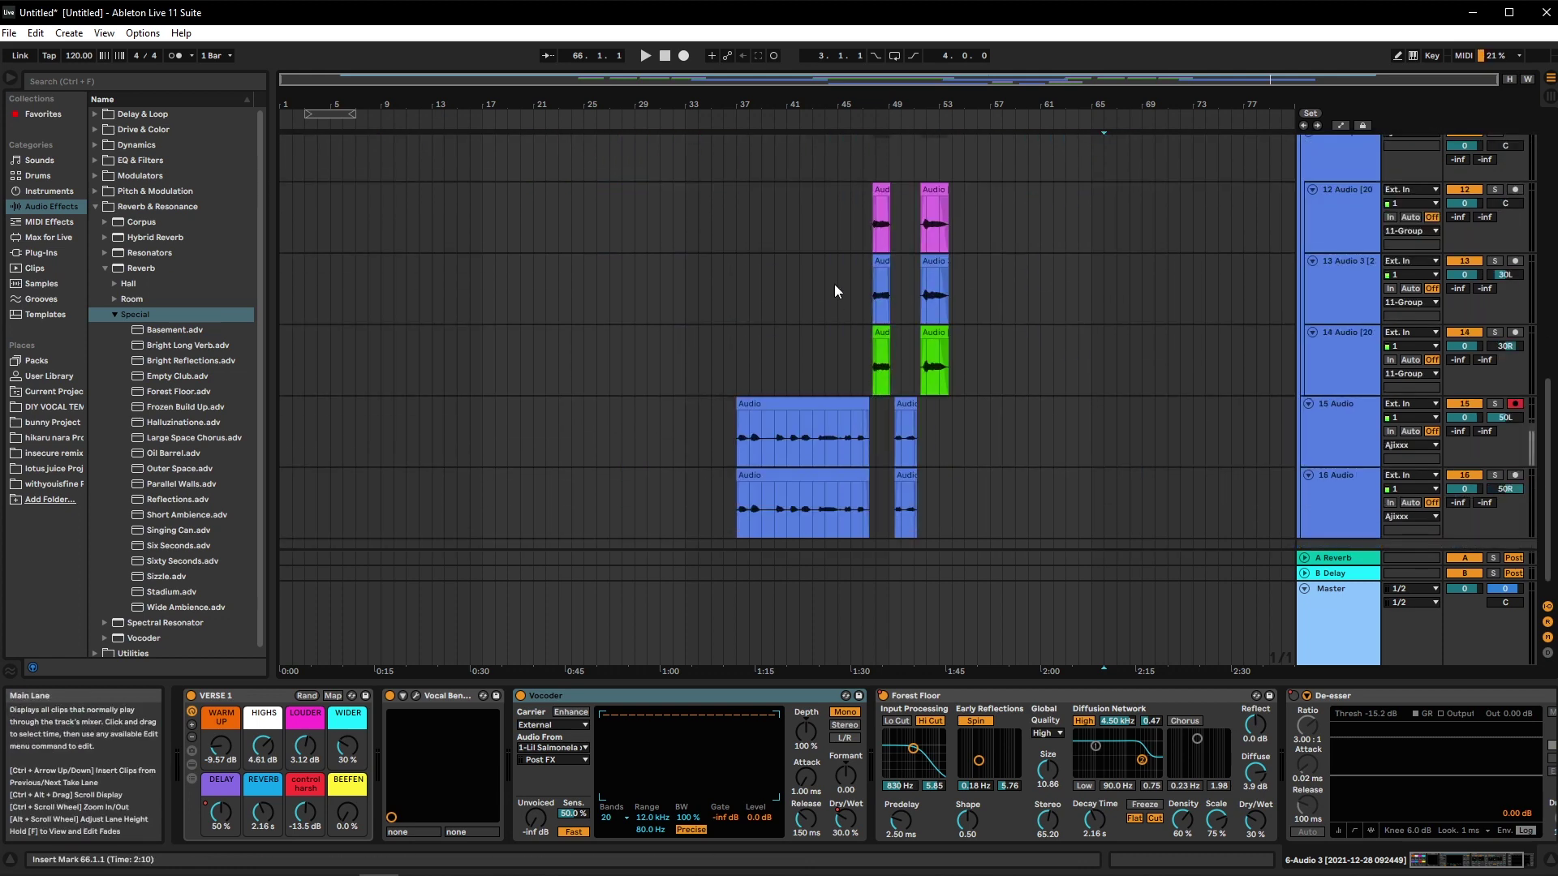
pyautogui.click(865, 221)
pyautogui.press('space')
pyautogui.scroll(5, 894, 334)
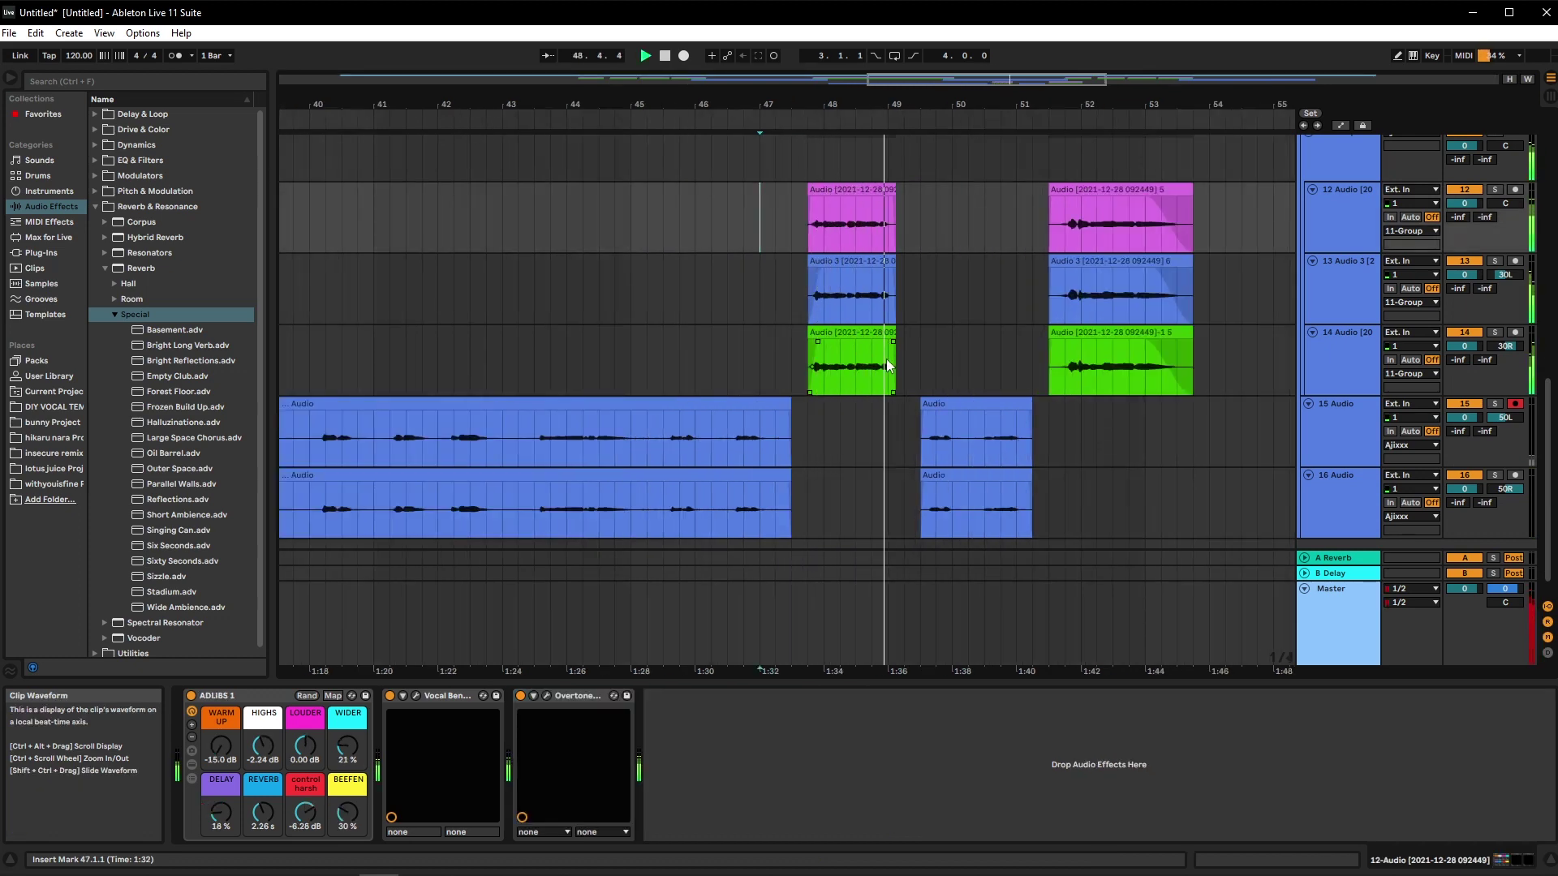
pyautogui.click(1355, 221)
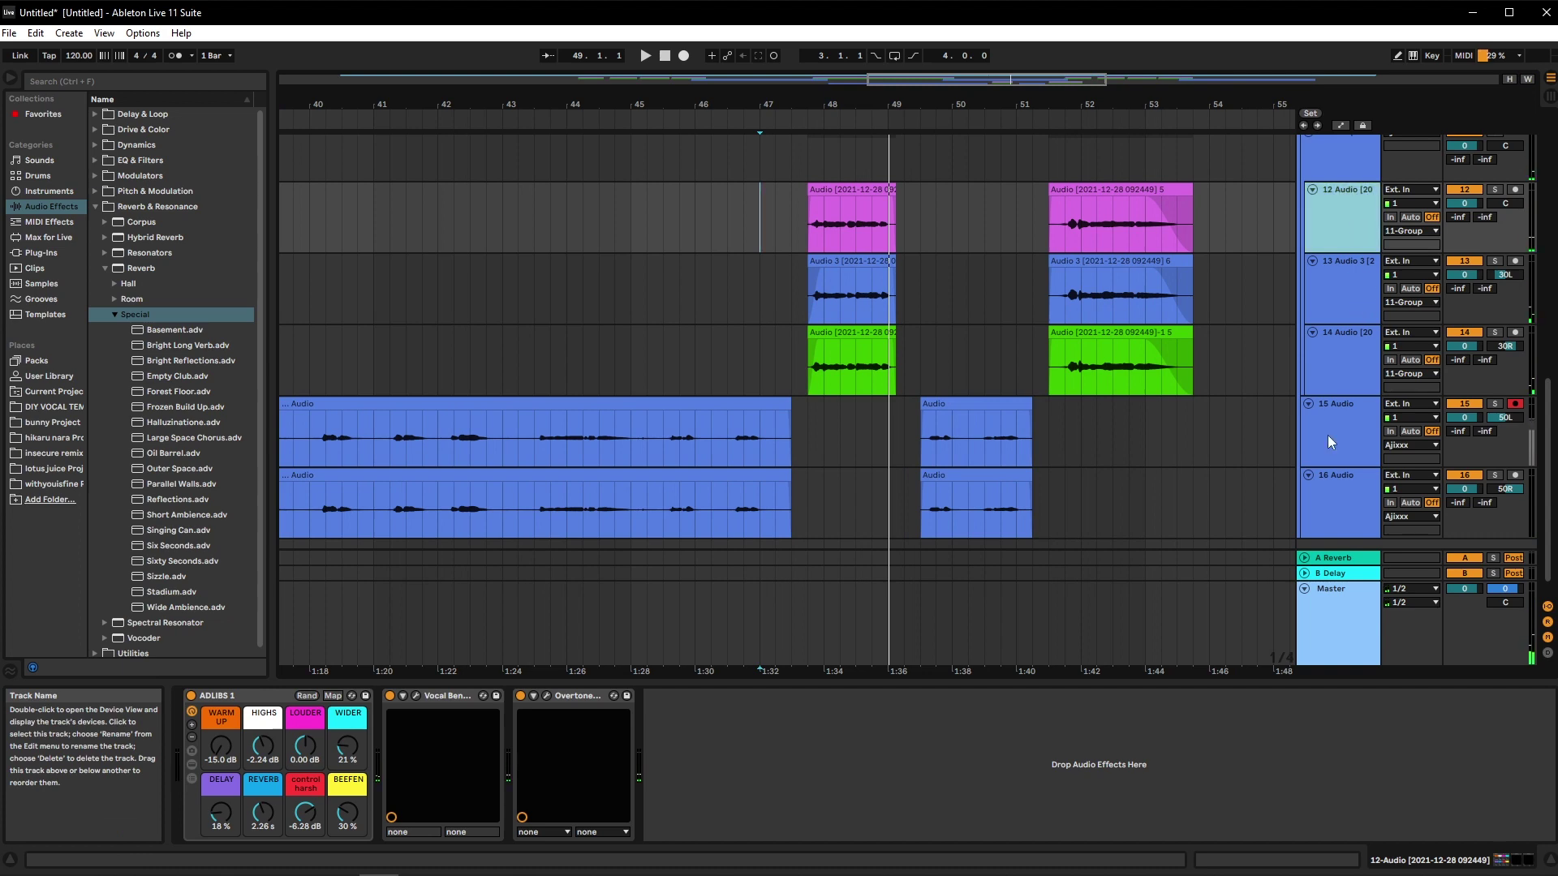
# Step: Fold 11 Group and place the insert marker at 43.3.1 on the long clip of track 15
pyautogui.scroll(3, 1253, 334)
pyautogui.click(1308, 245)
pyautogui.scroll(3, 946, 337)
pyautogui.scroll(3, 962, 349)
pyautogui.scroll(-3, 994, 358)
pyautogui.click(542, 424)
pyautogui.hscroll(-5, 549, 417)
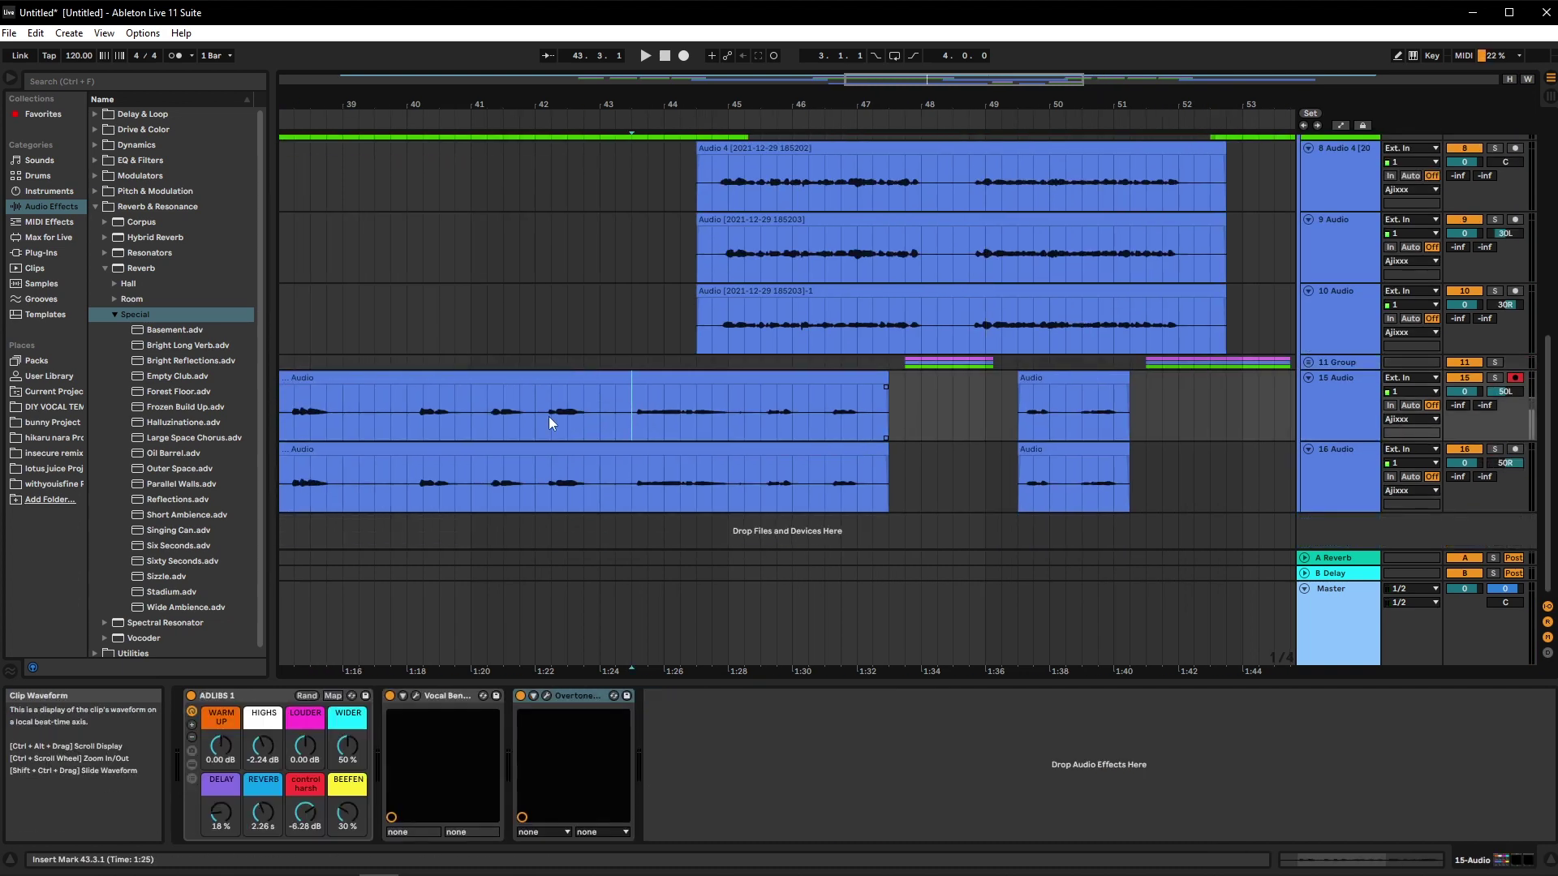
pyautogui.moveTo(1504, 387); pyautogui.dragTo(1505, 406)
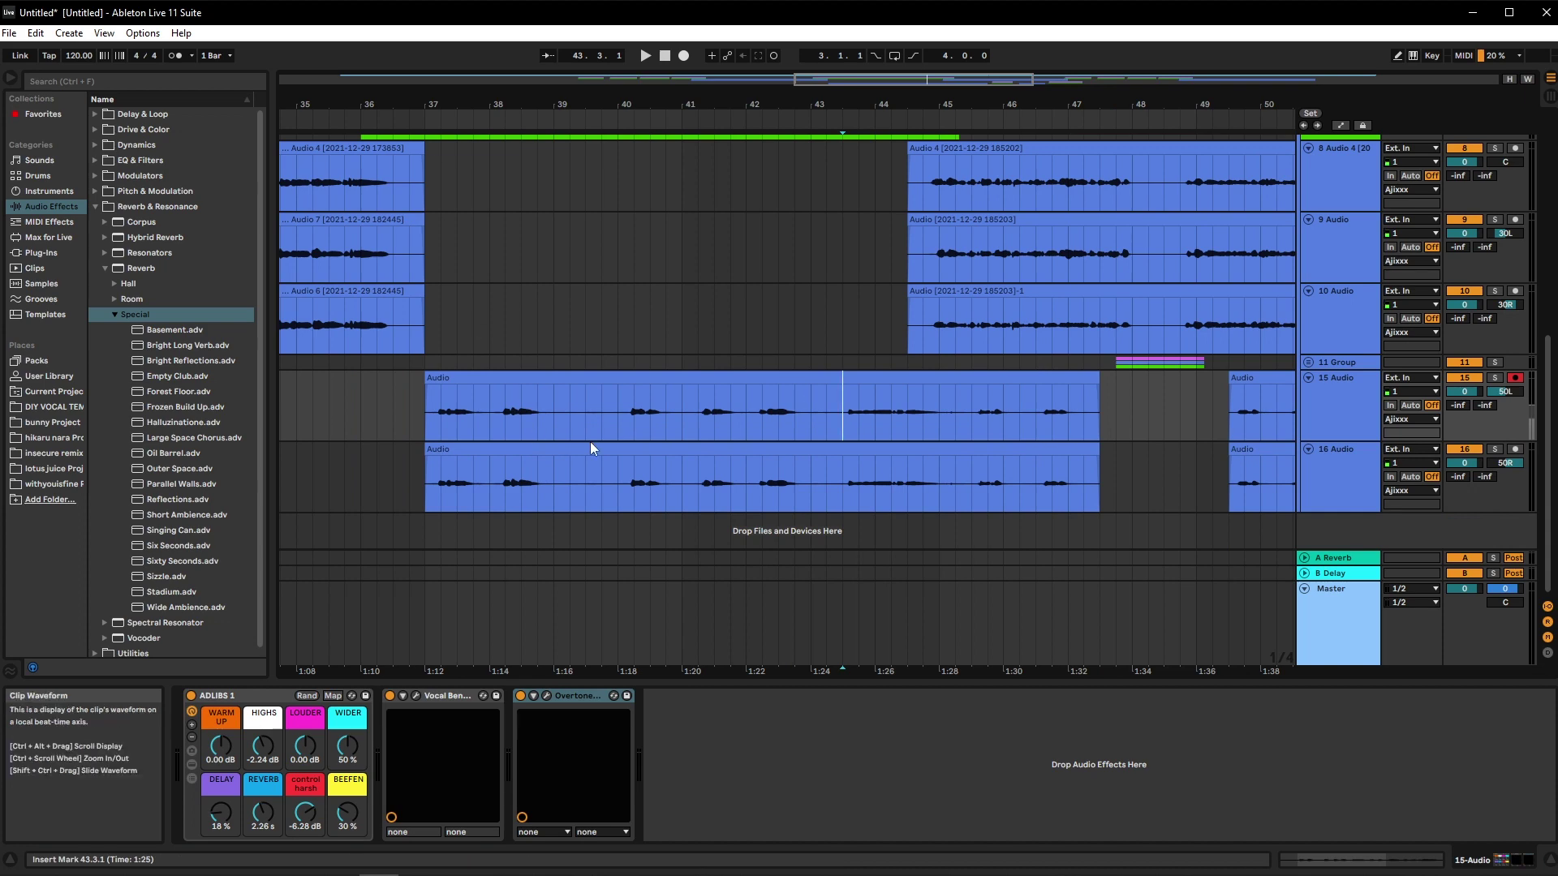
# Step: Place the insert marker at the start of track 5's first clip and open that track's Vocal Bender plug-in window
pyautogui.scroll(-8, 596, 401)
pyautogui.scroll(8, 805, 395)
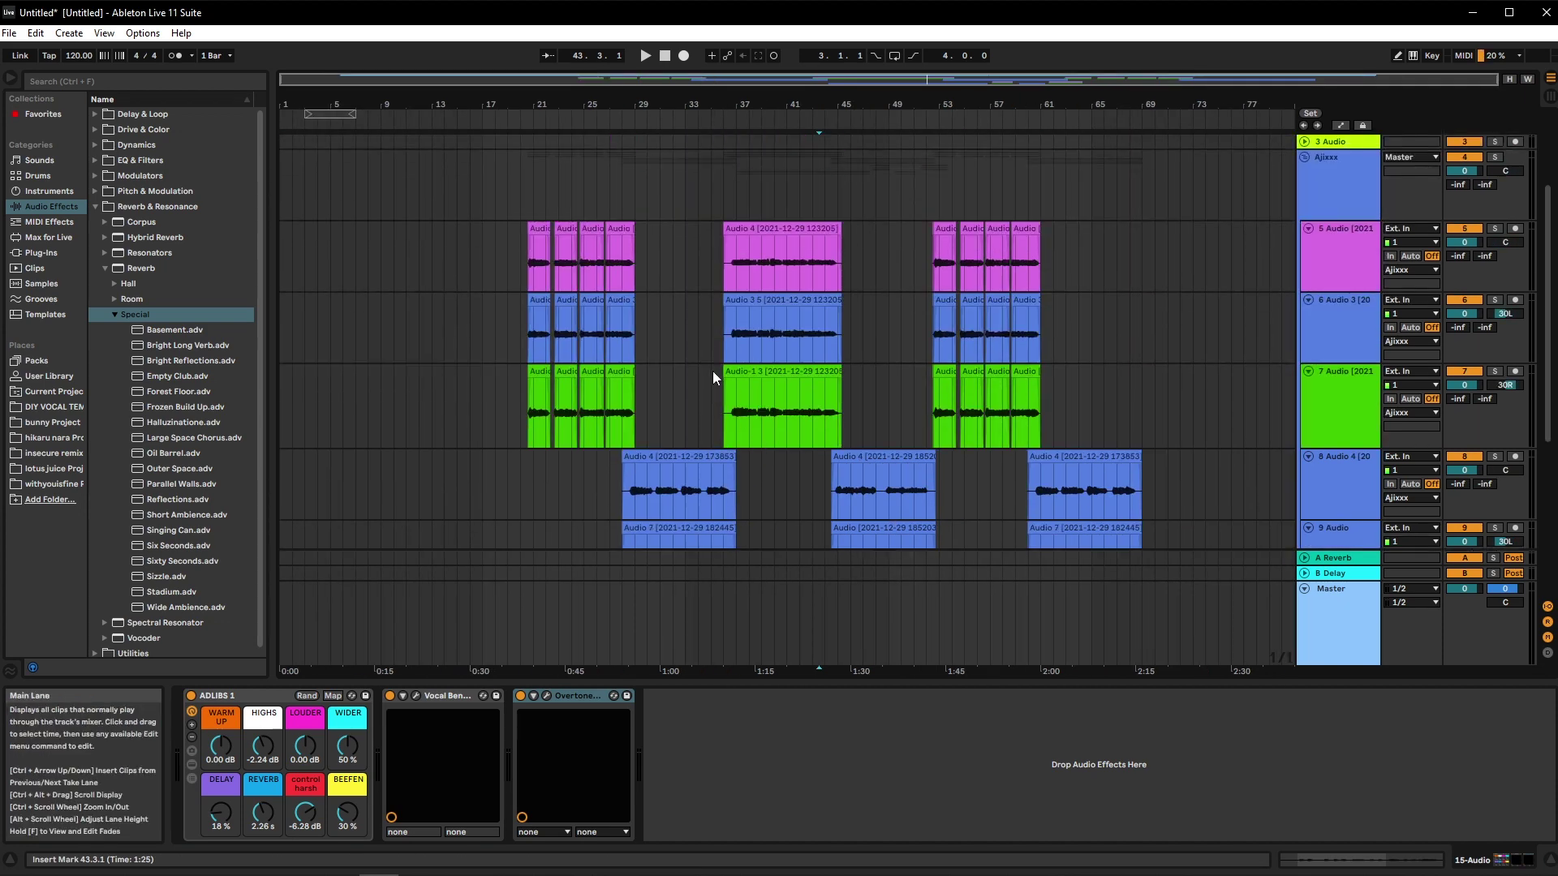
pyautogui.scroll(2, 712, 372)
pyautogui.click(528, 347)
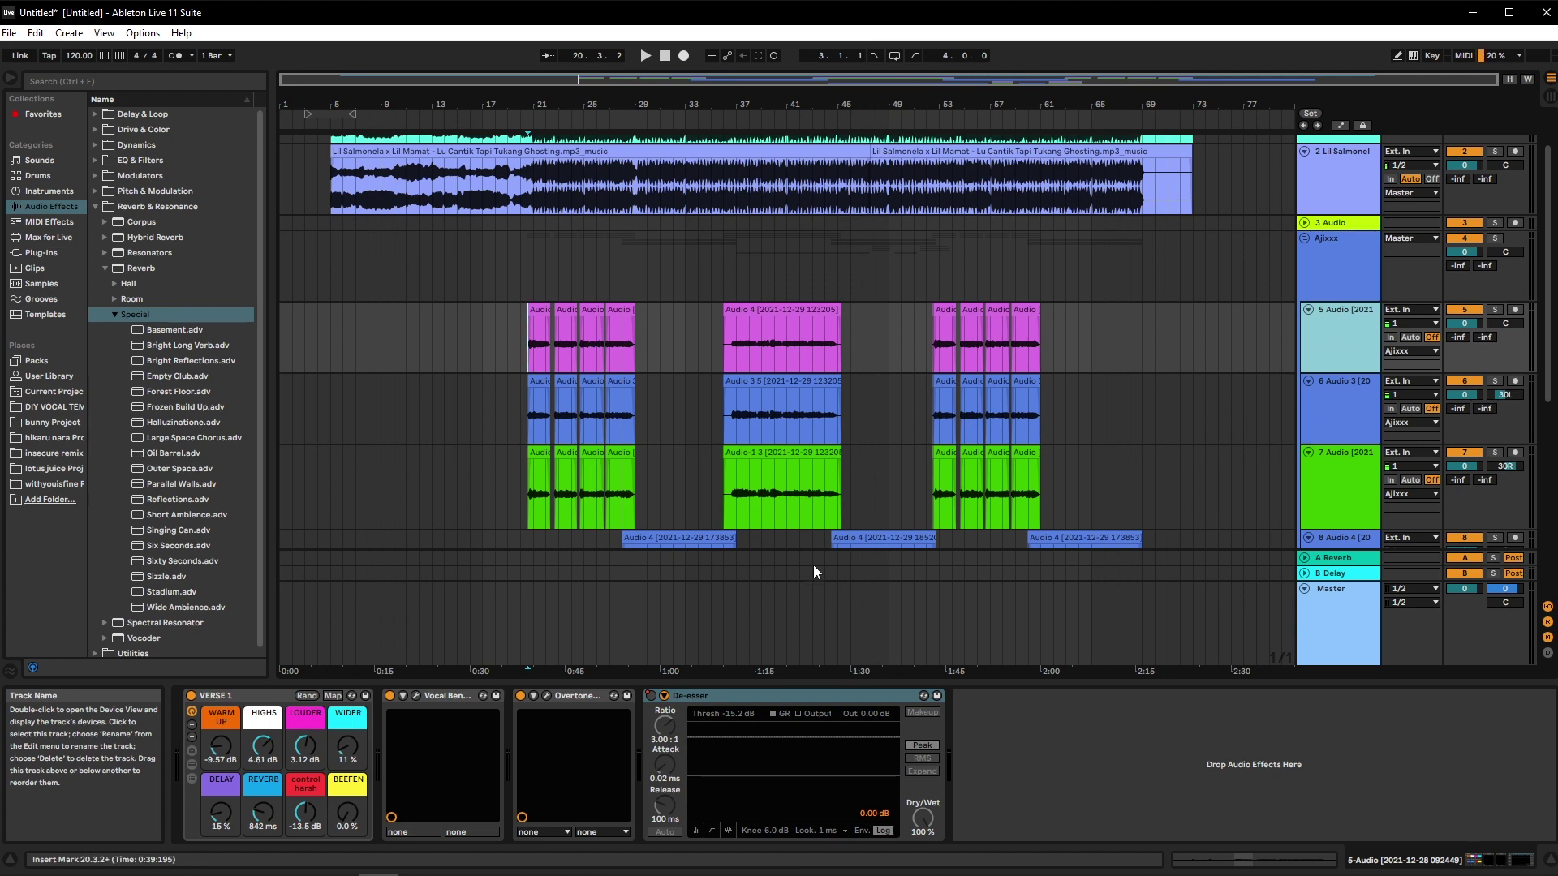
pyautogui.scroll(2, 803, 552)
pyautogui.scroll(-5, 792, 521)
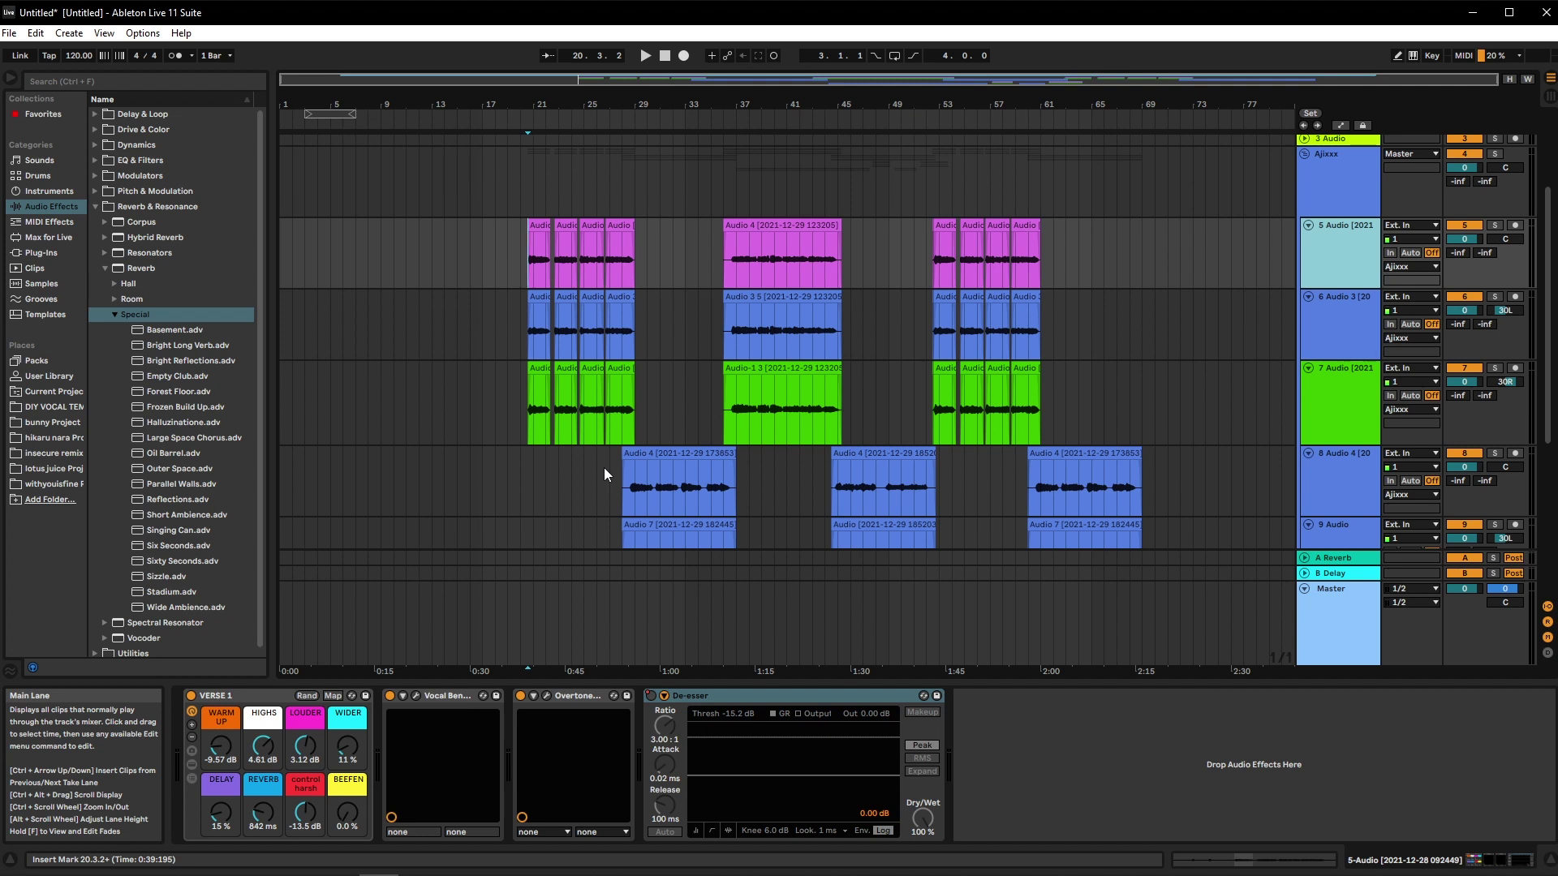
pyautogui.click(415, 696)
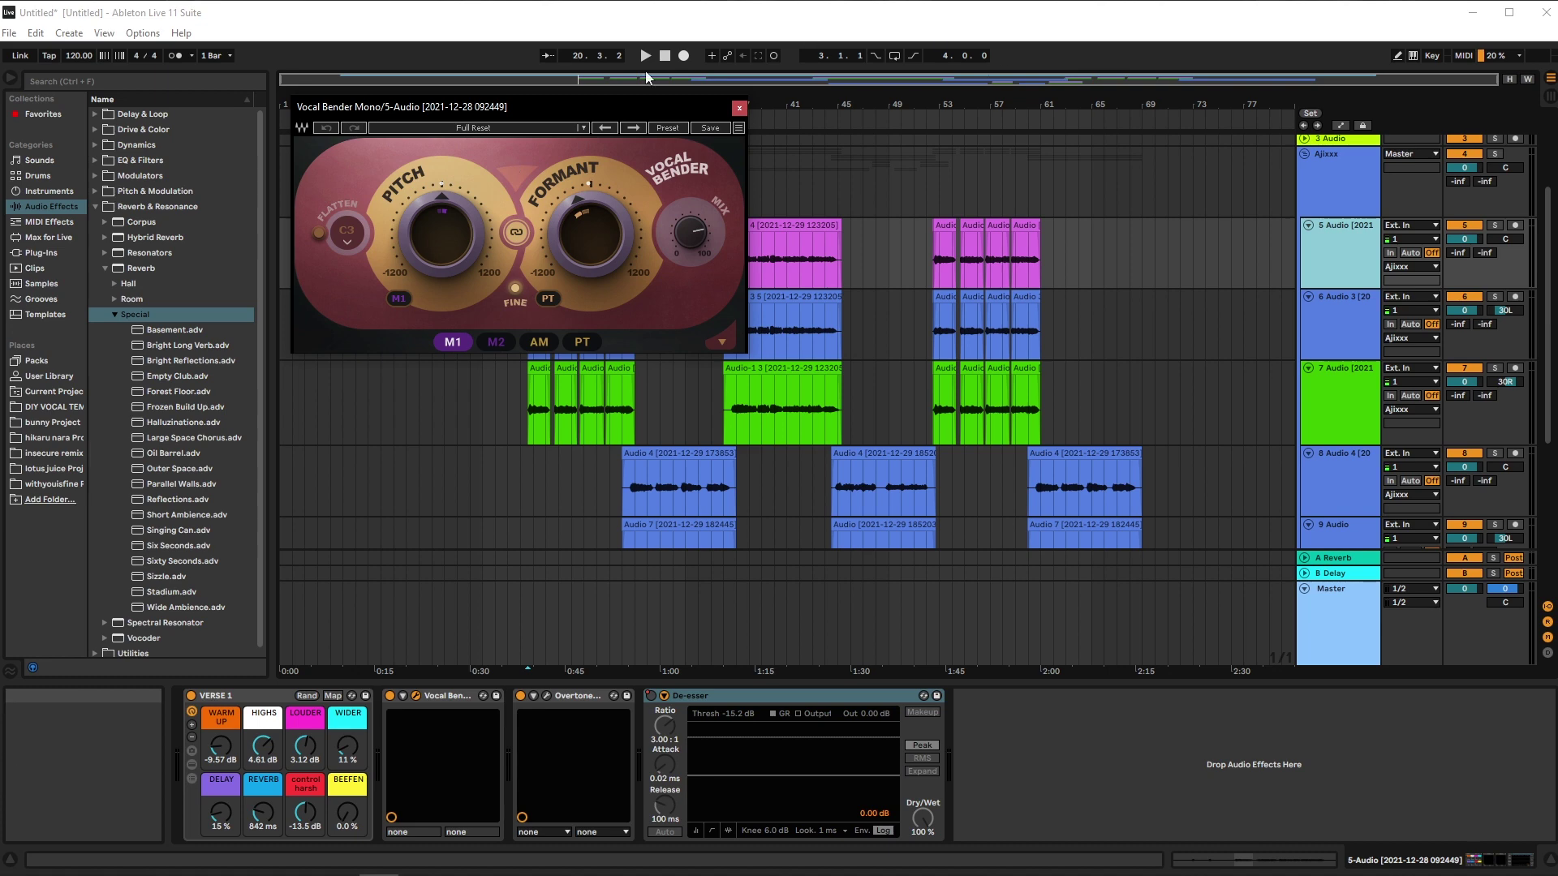
# Step: Look through Vocal Bender's factory presets and view its M2 and M1 modulator settings
pyautogui.click(505, 130)
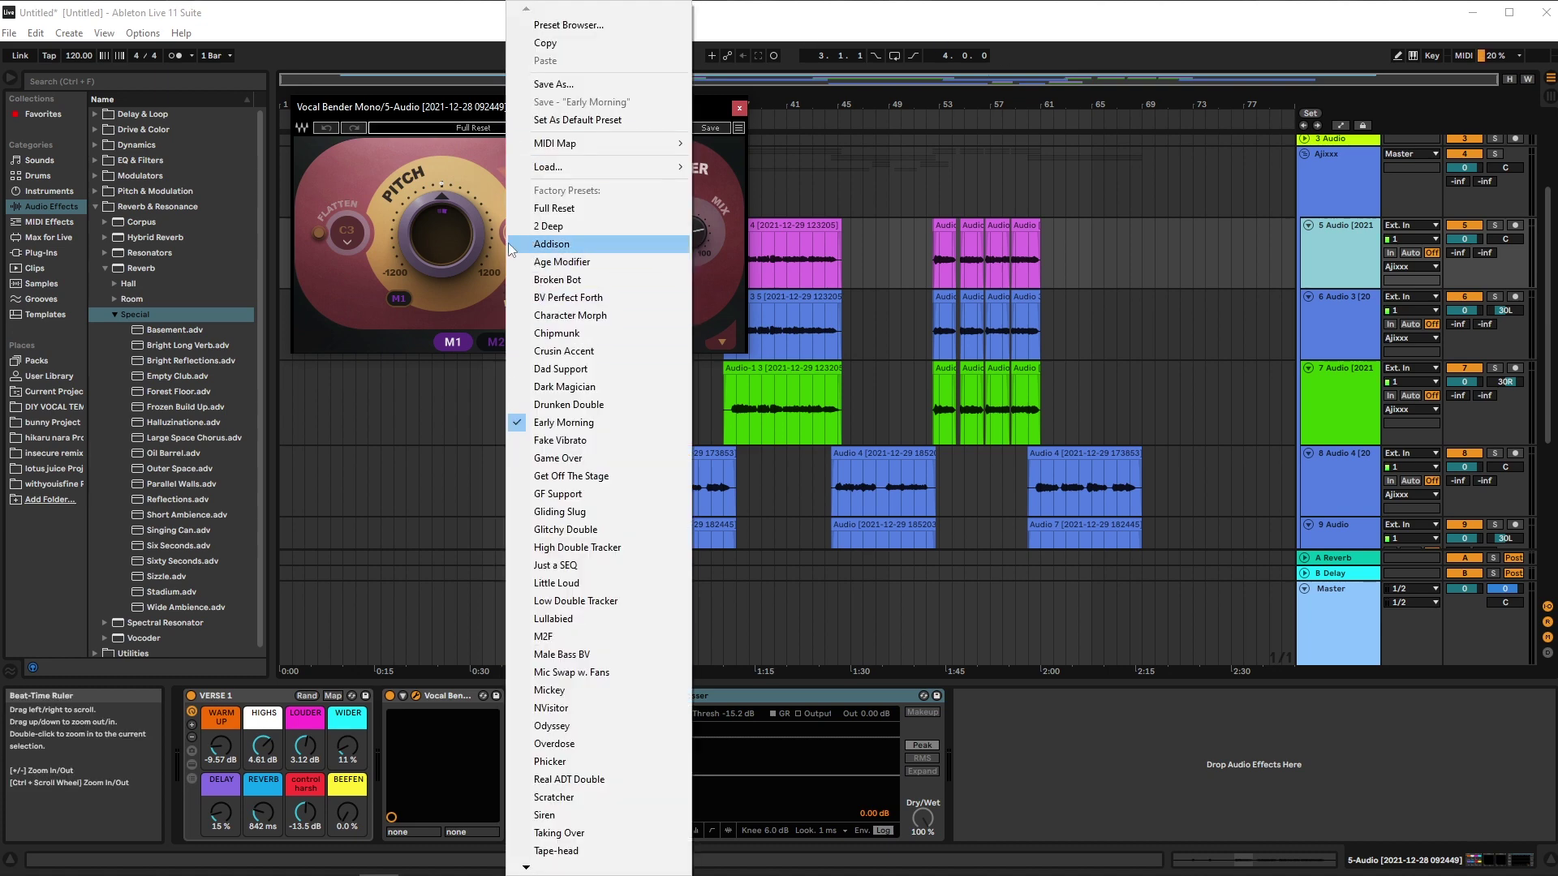
pyautogui.click(470, 152)
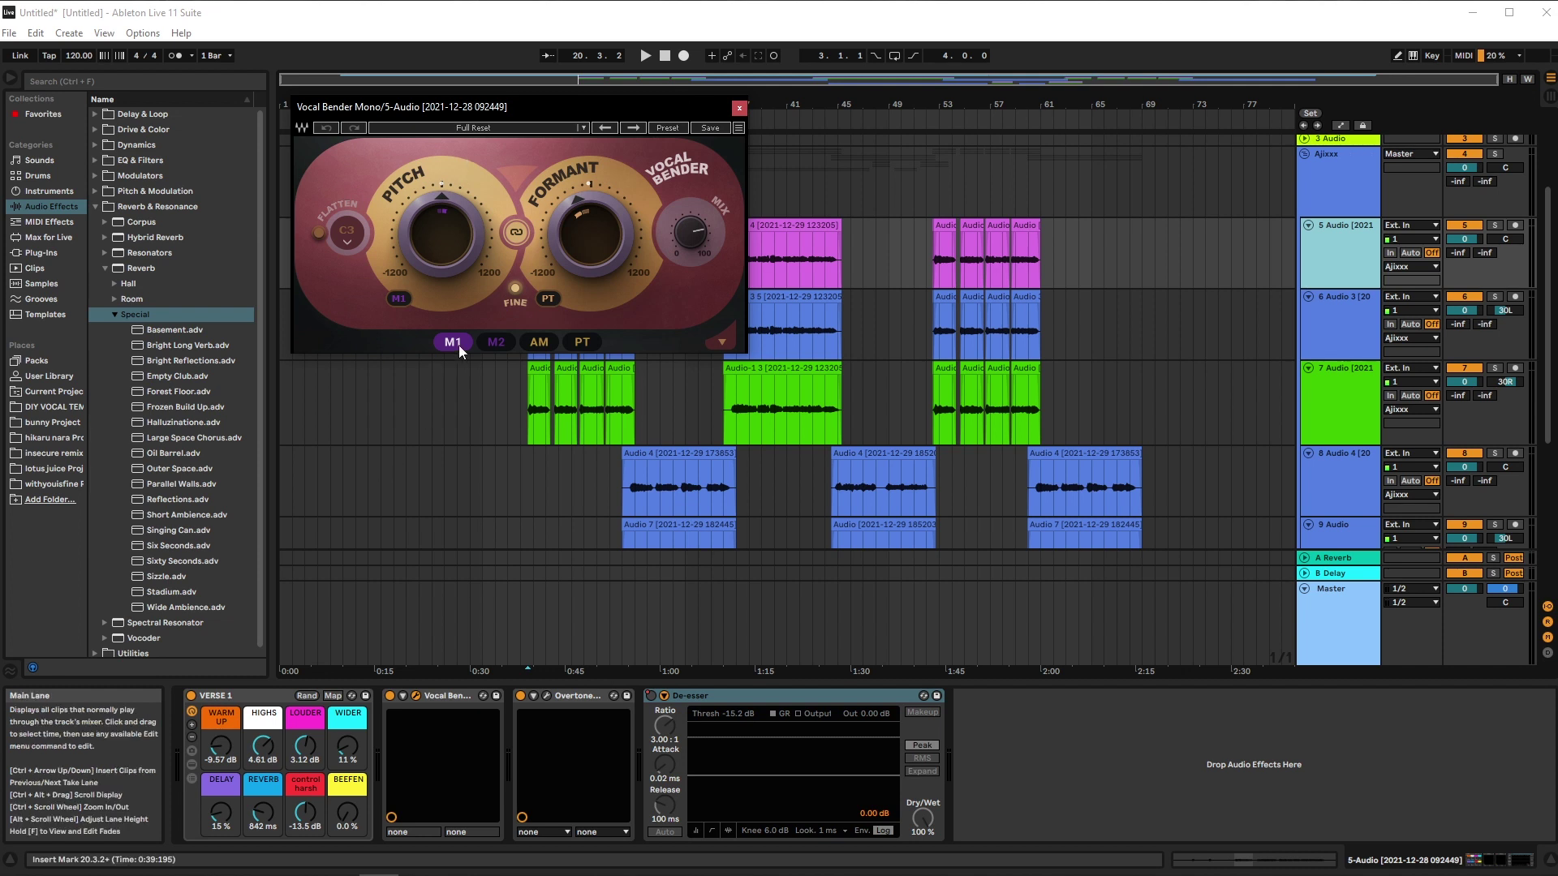
pyautogui.click(496, 342)
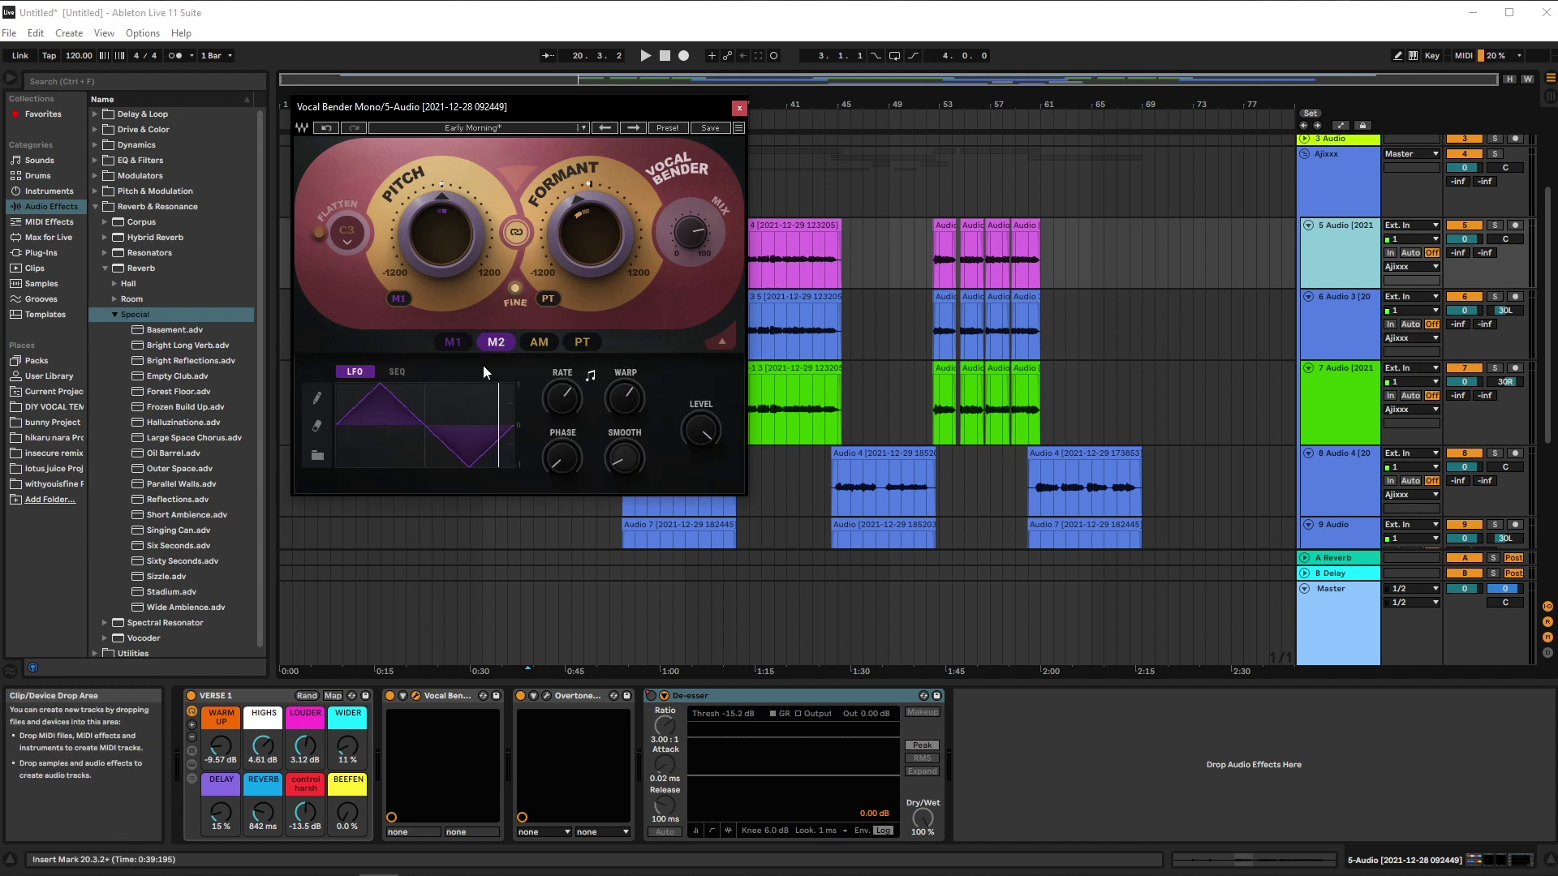
pyautogui.click(452, 342)
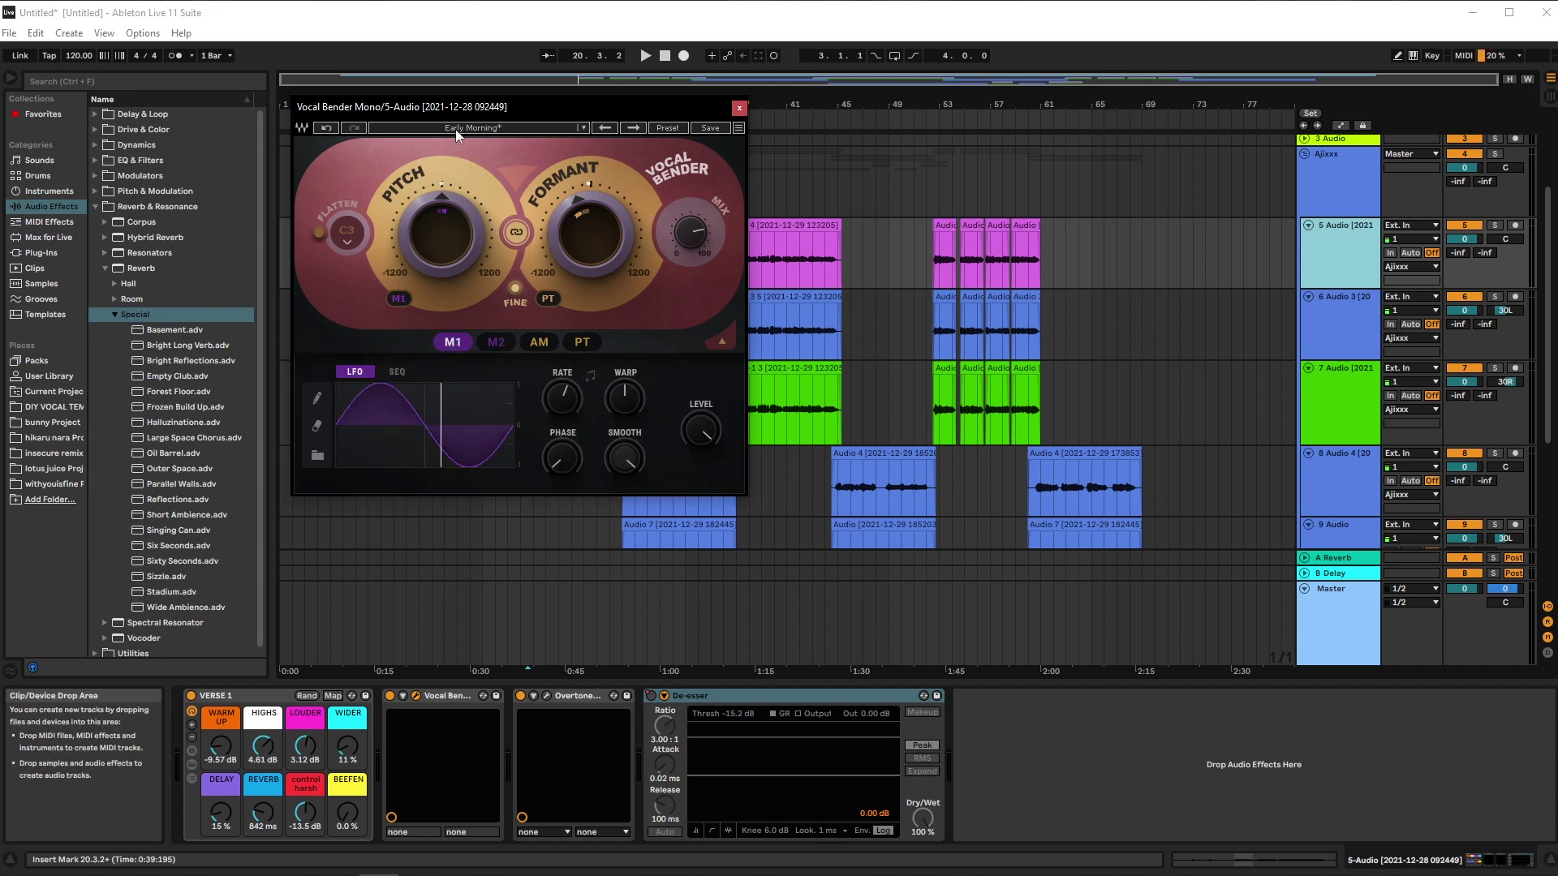
# Step: Check Vocal Bender's factory preset list and its Flatten note choices, and close the plug-in window
pyautogui.click(520, 128)
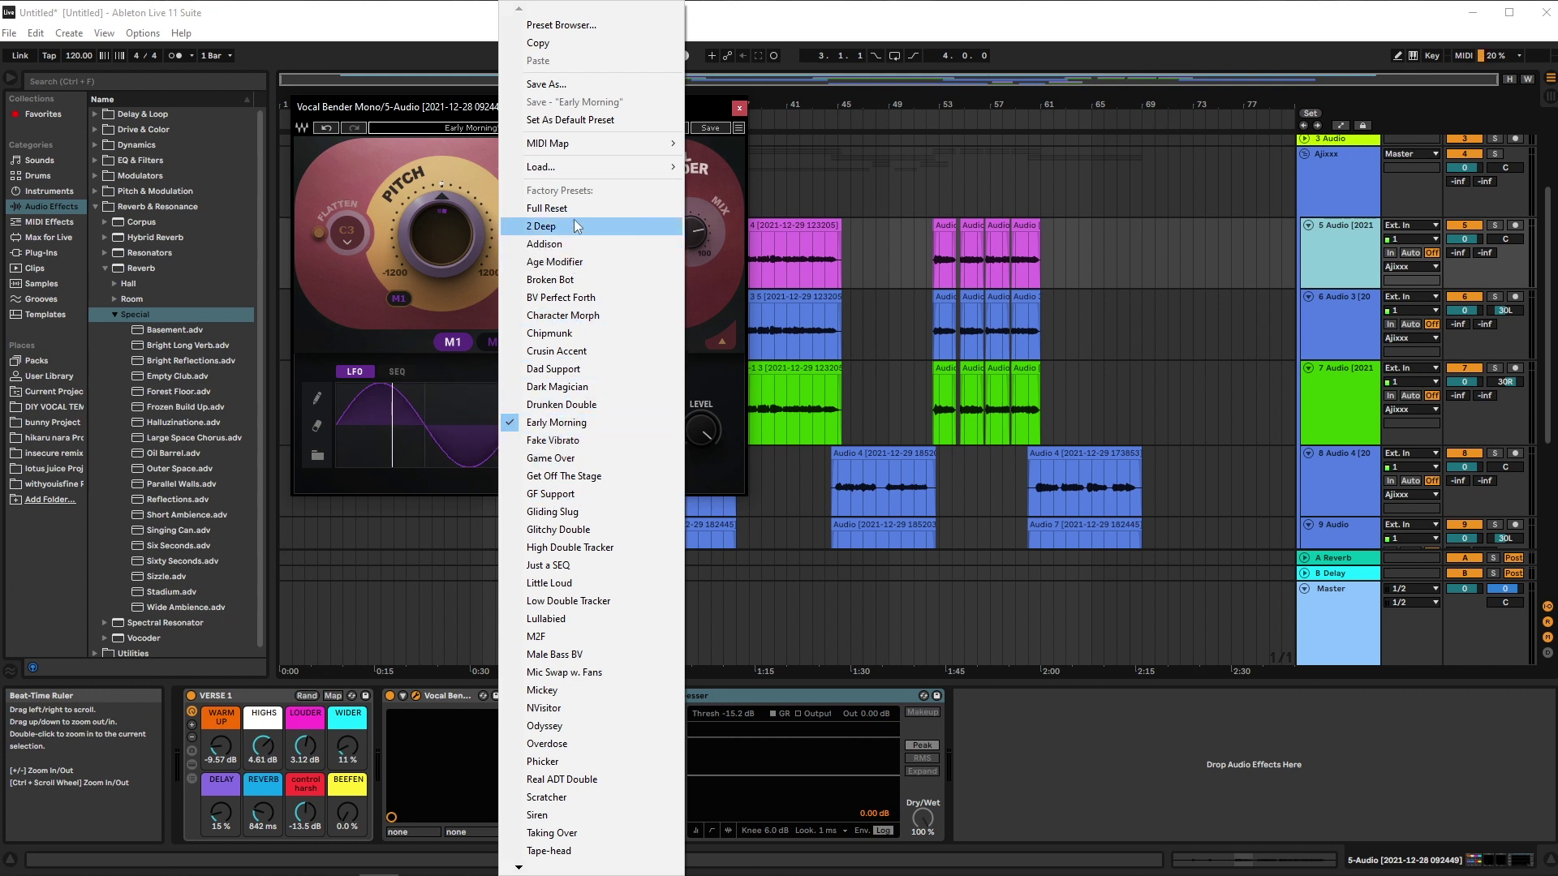
pyautogui.click(452, 166)
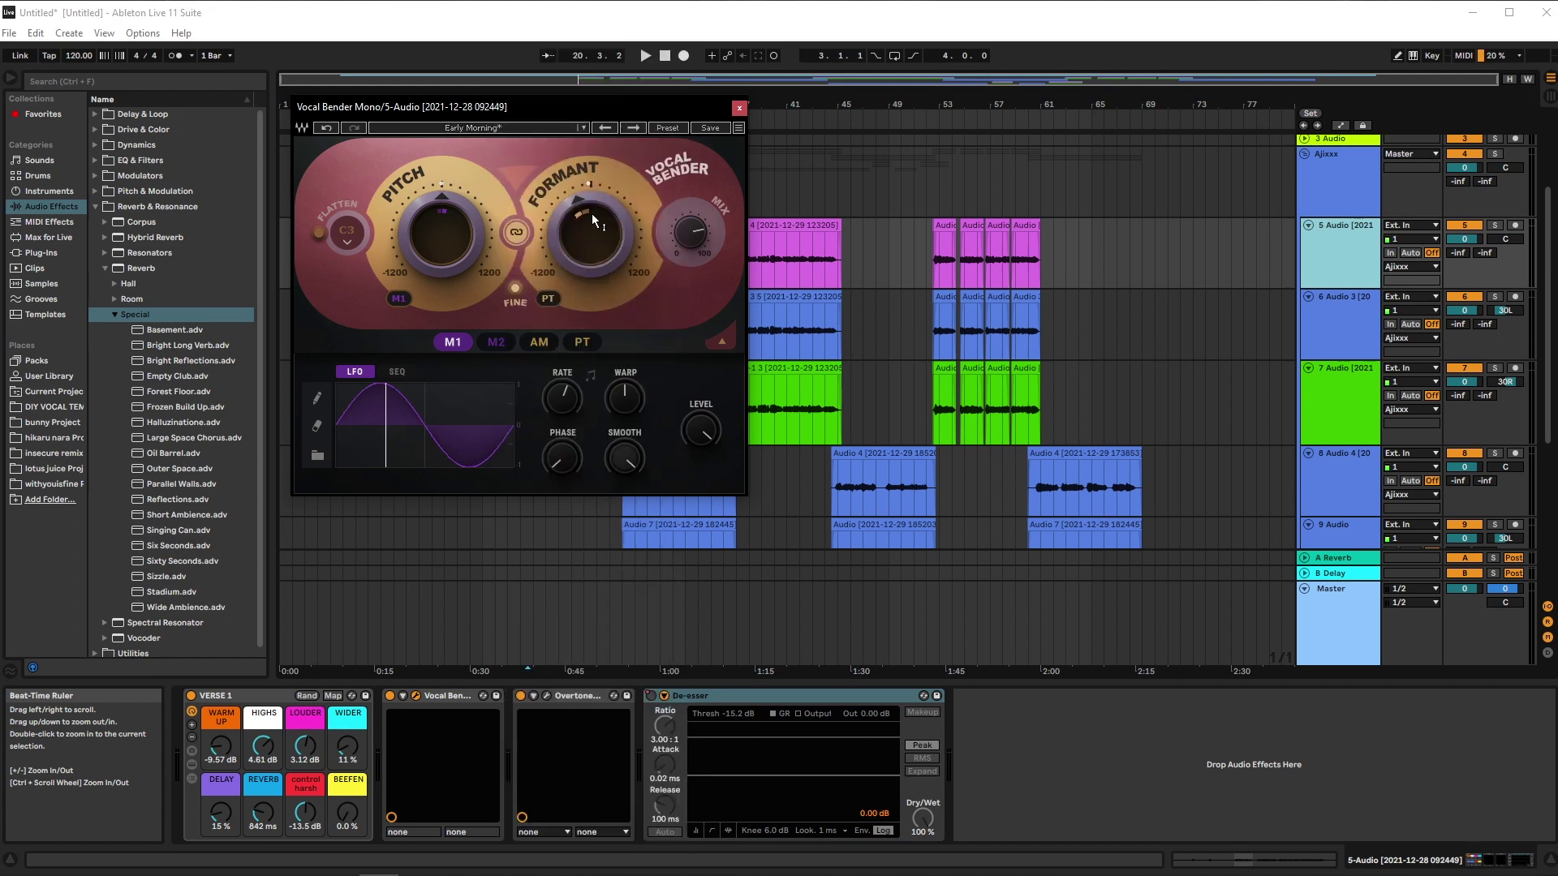
pyautogui.click(352, 239)
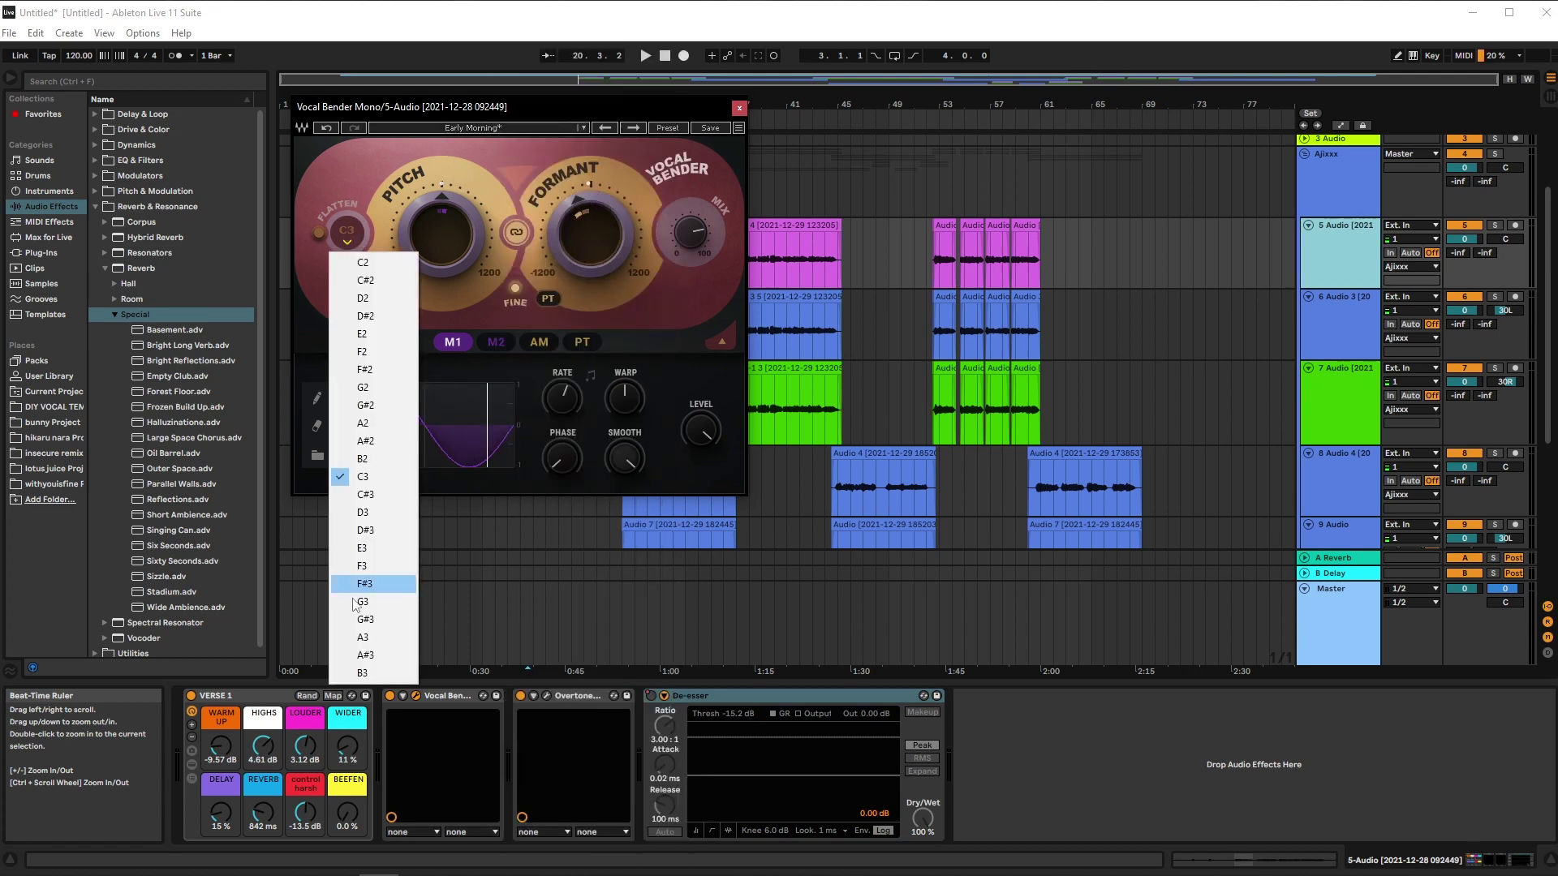
pyautogui.click(604, 156)
pyautogui.click(583, 128)
pyautogui.click(499, 173)
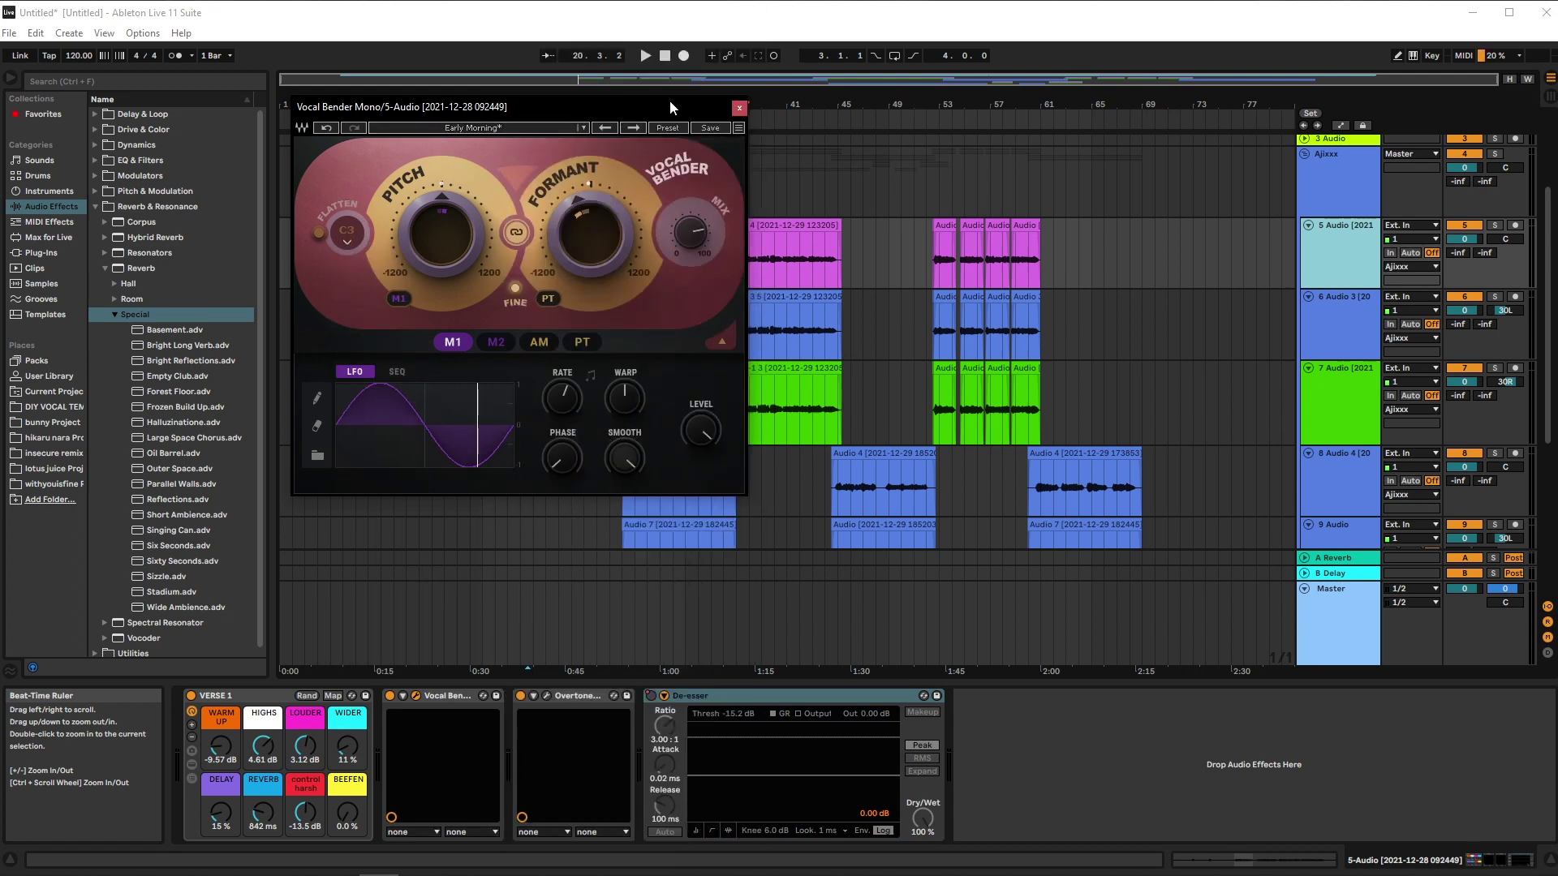
pyautogui.click(738, 108)
# Step: Open the Auto-Tune EFX plug-in on group track 4, look through its patch list, and close it
pyautogui.click(1343, 200)
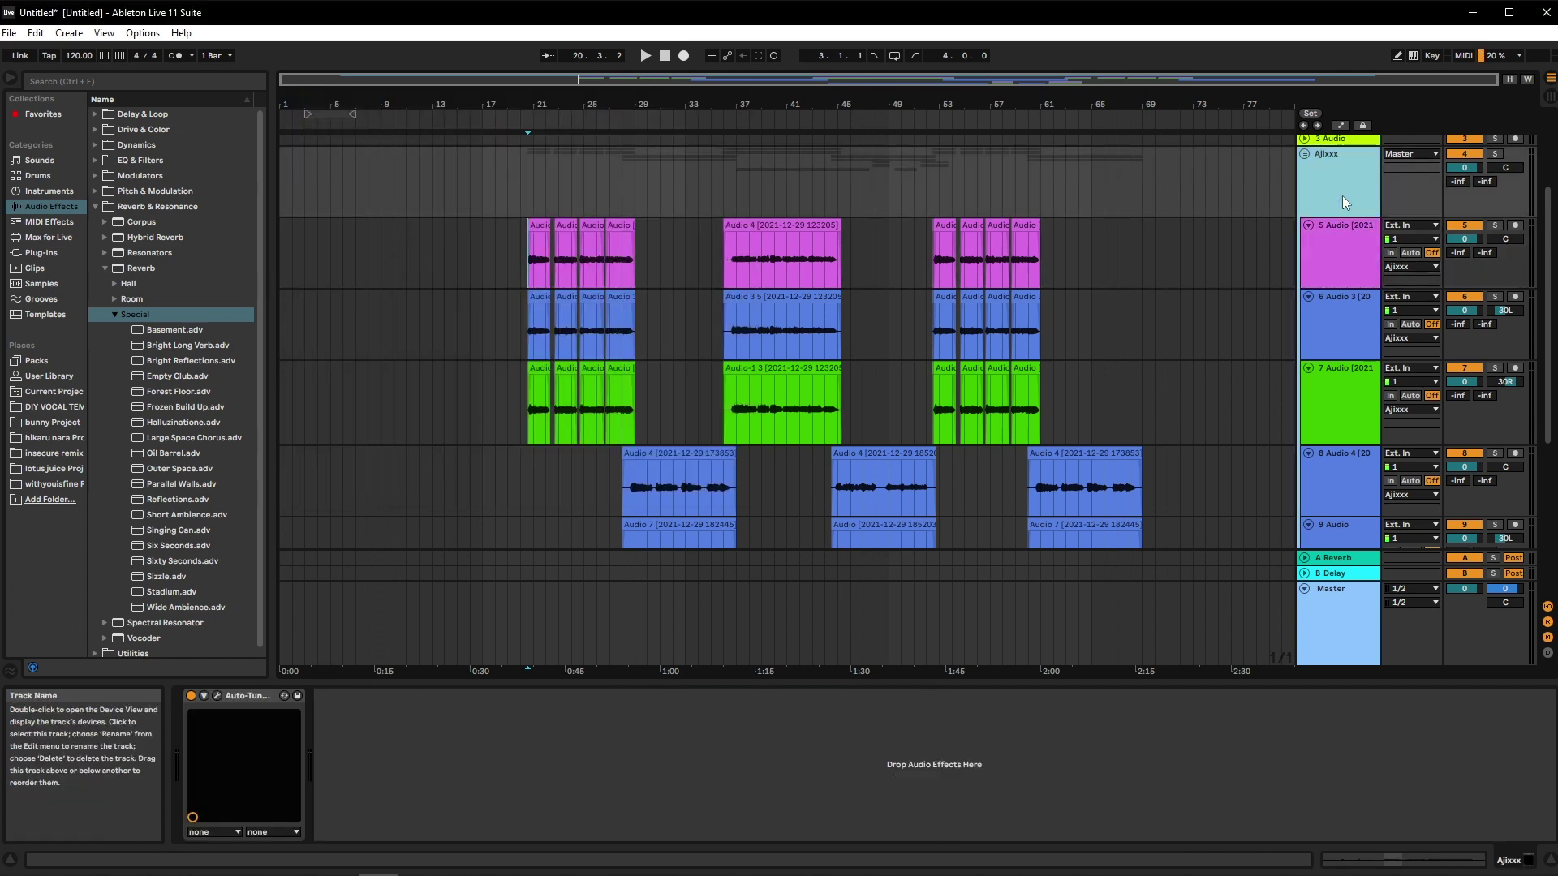
pyautogui.click(219, 696)
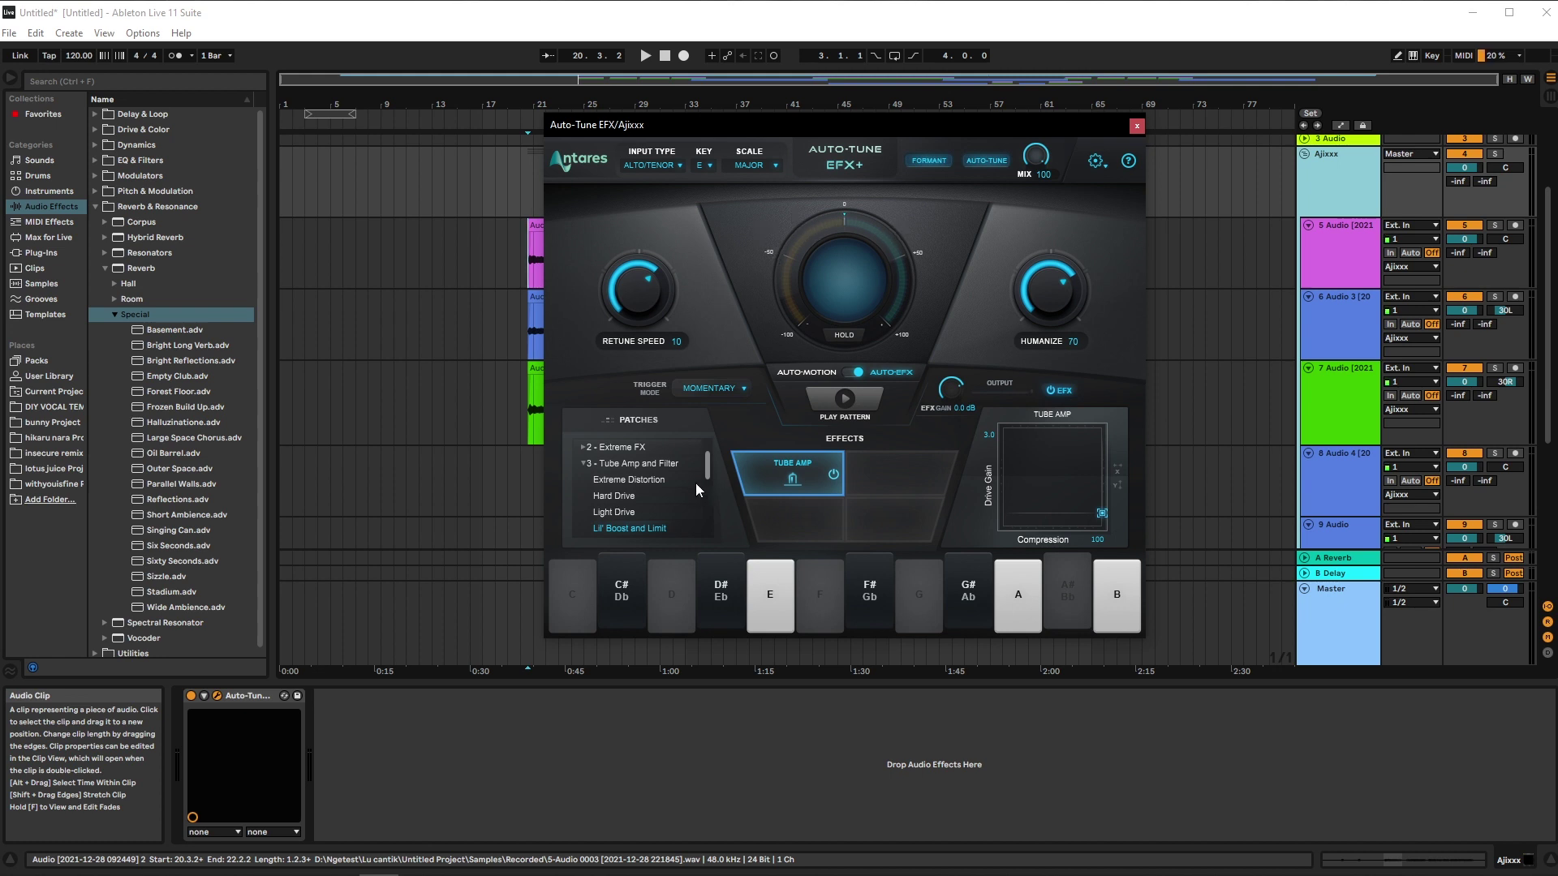
pyautogui.scroll(1, 705, 477)
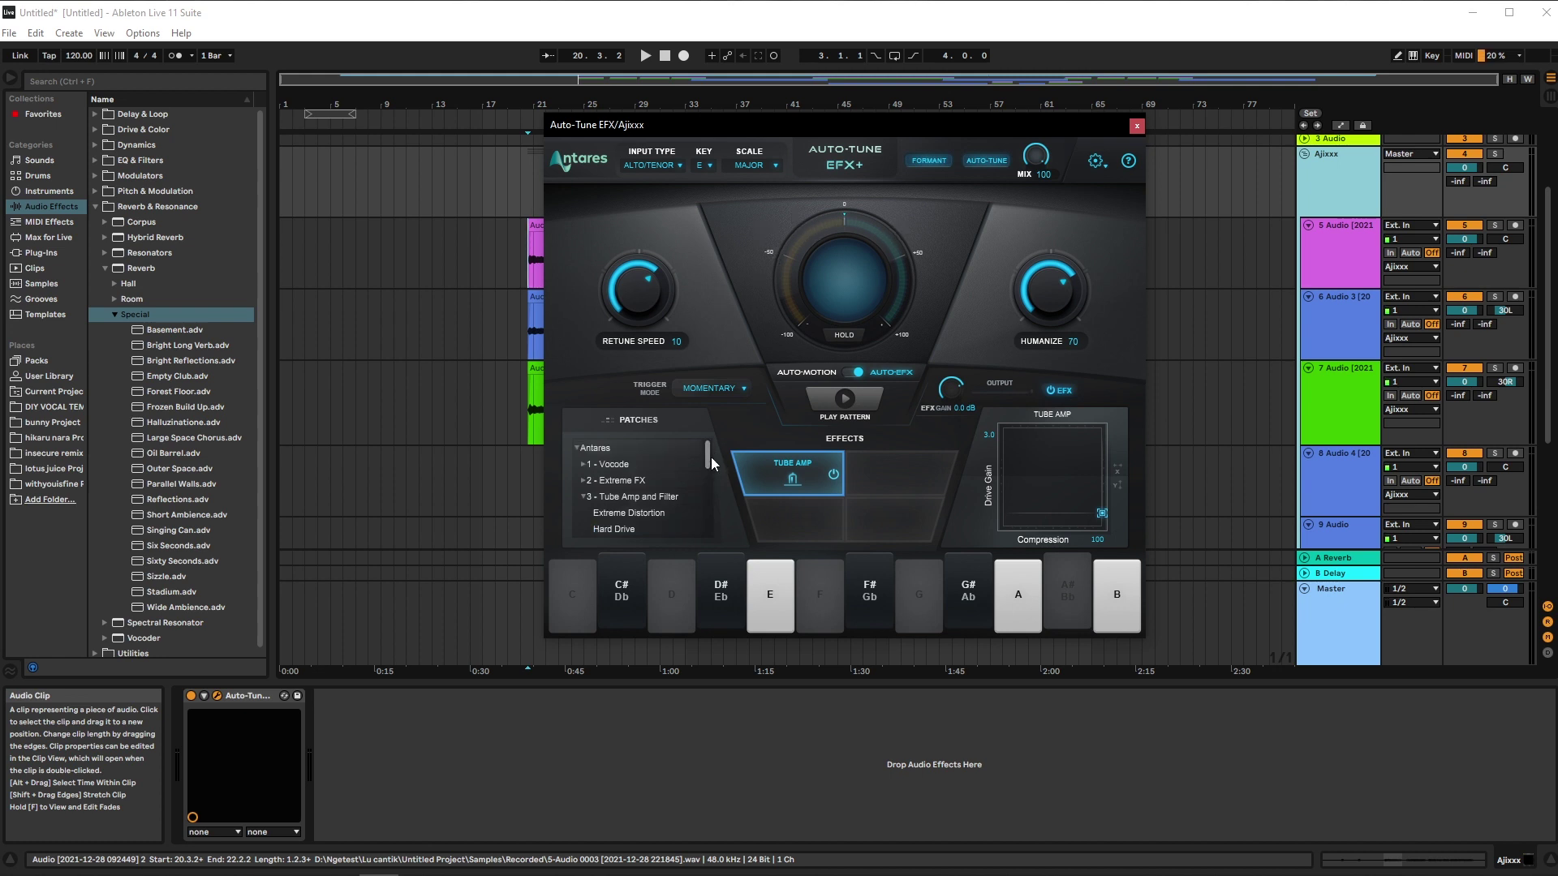
pyautogui.scroll(-1, 707, 470)
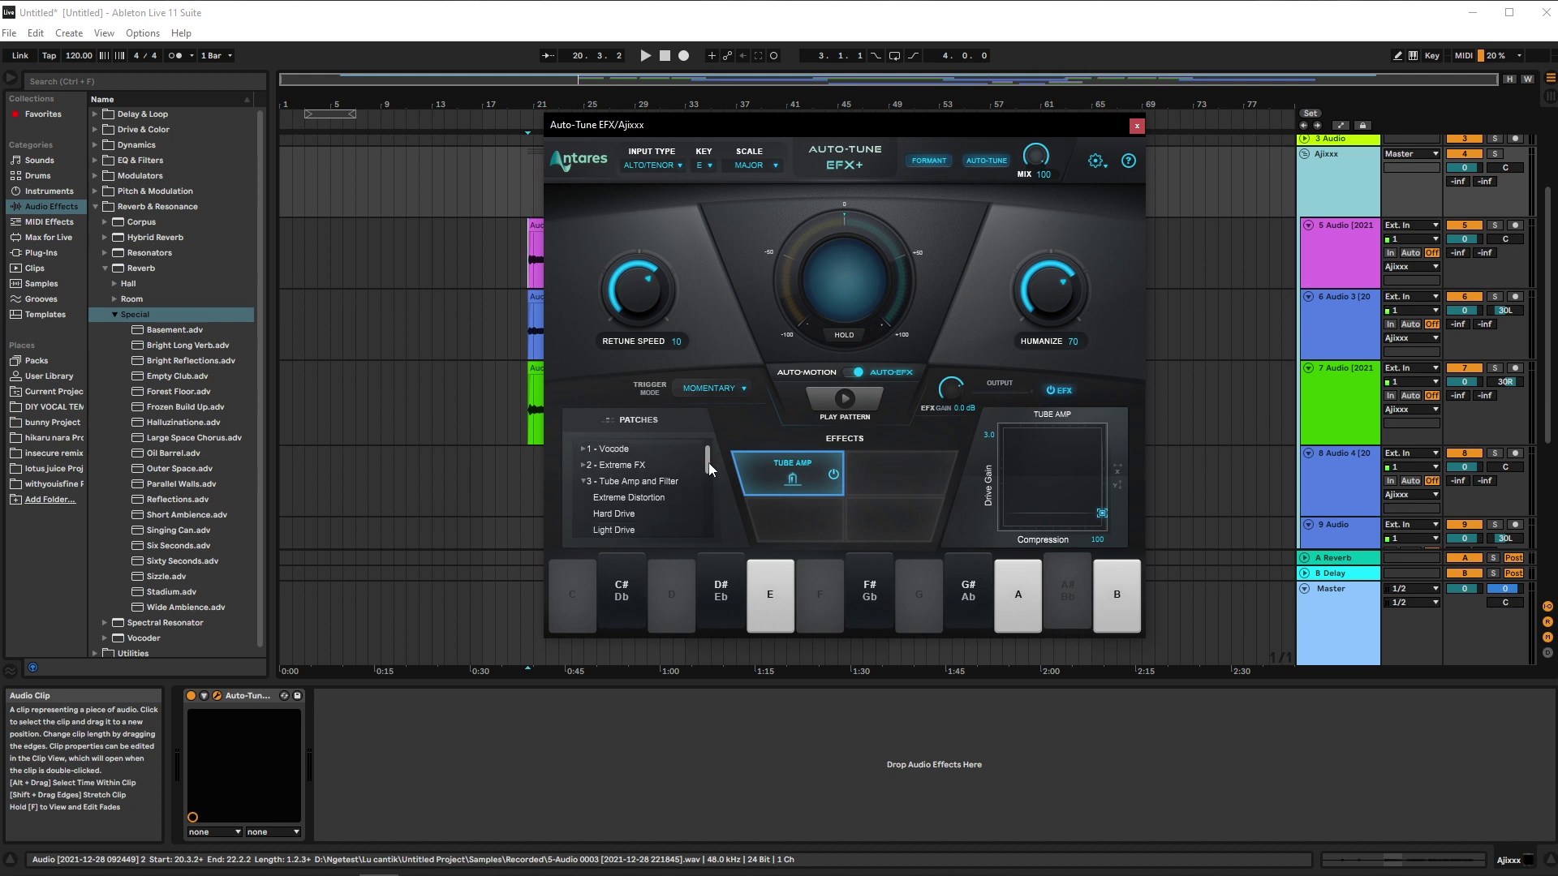
pyautogui.scroll(-2, 711, 474)
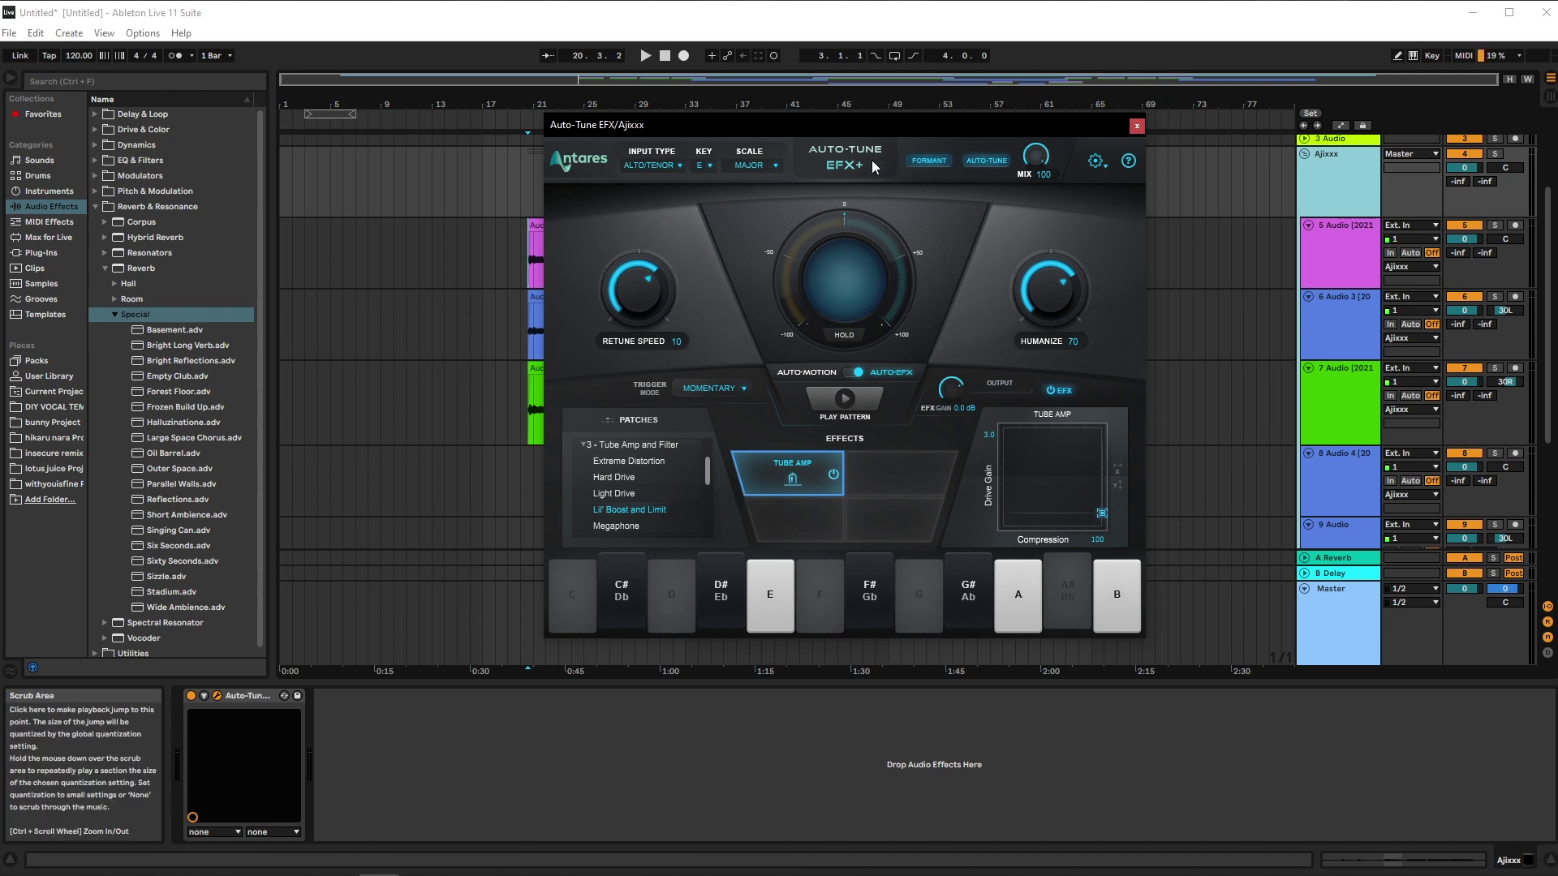
pyautogui.click(1135, 128)
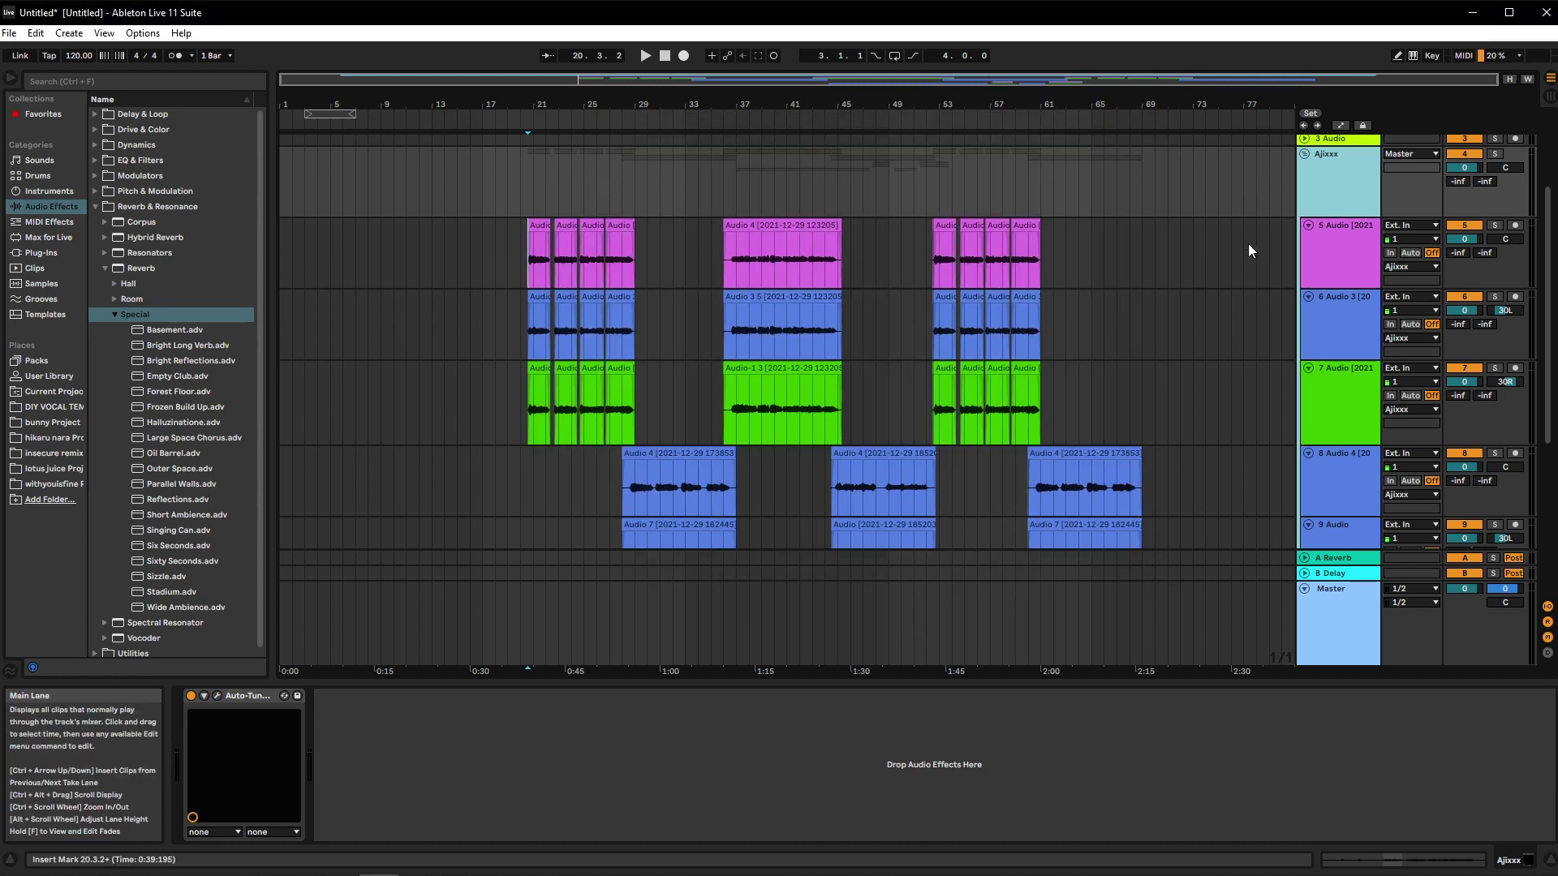
# Step: Try grouping tracks 5 and 6, and undo the grouping
pyautogui.click(1356, 254)
pyautogui.keyDown('ctrl'); pyautogui.click(1334, 329); pyautogui.keyUp('ctrl')
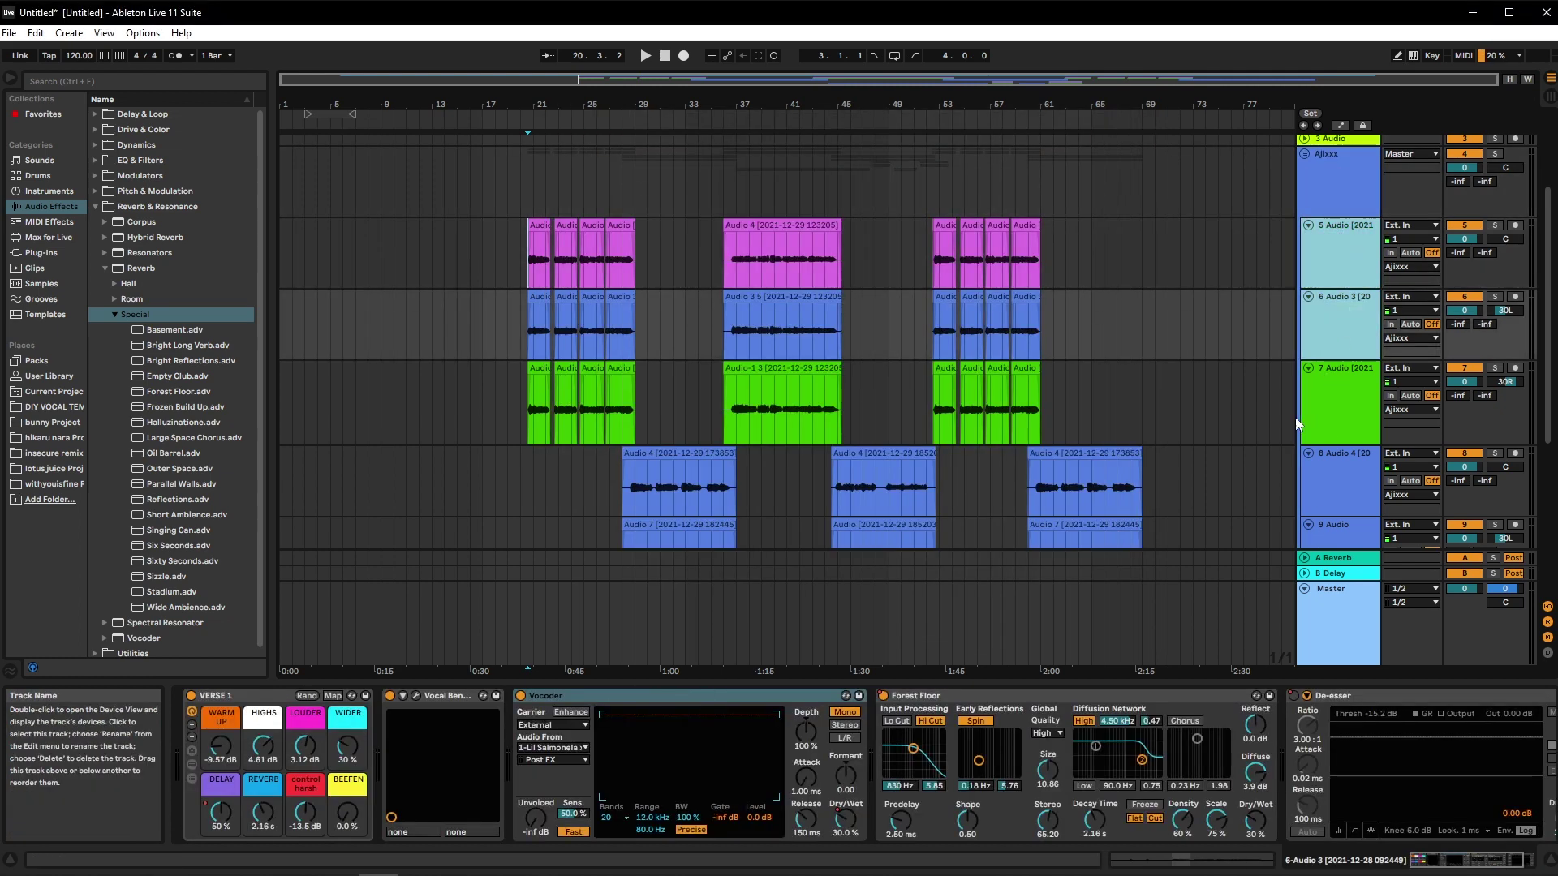
pyautogui.hotkey('ctrl', 'g')
pyautogui.click(1140, 258)
pyautogui.hotkey('ctrl', 'z')
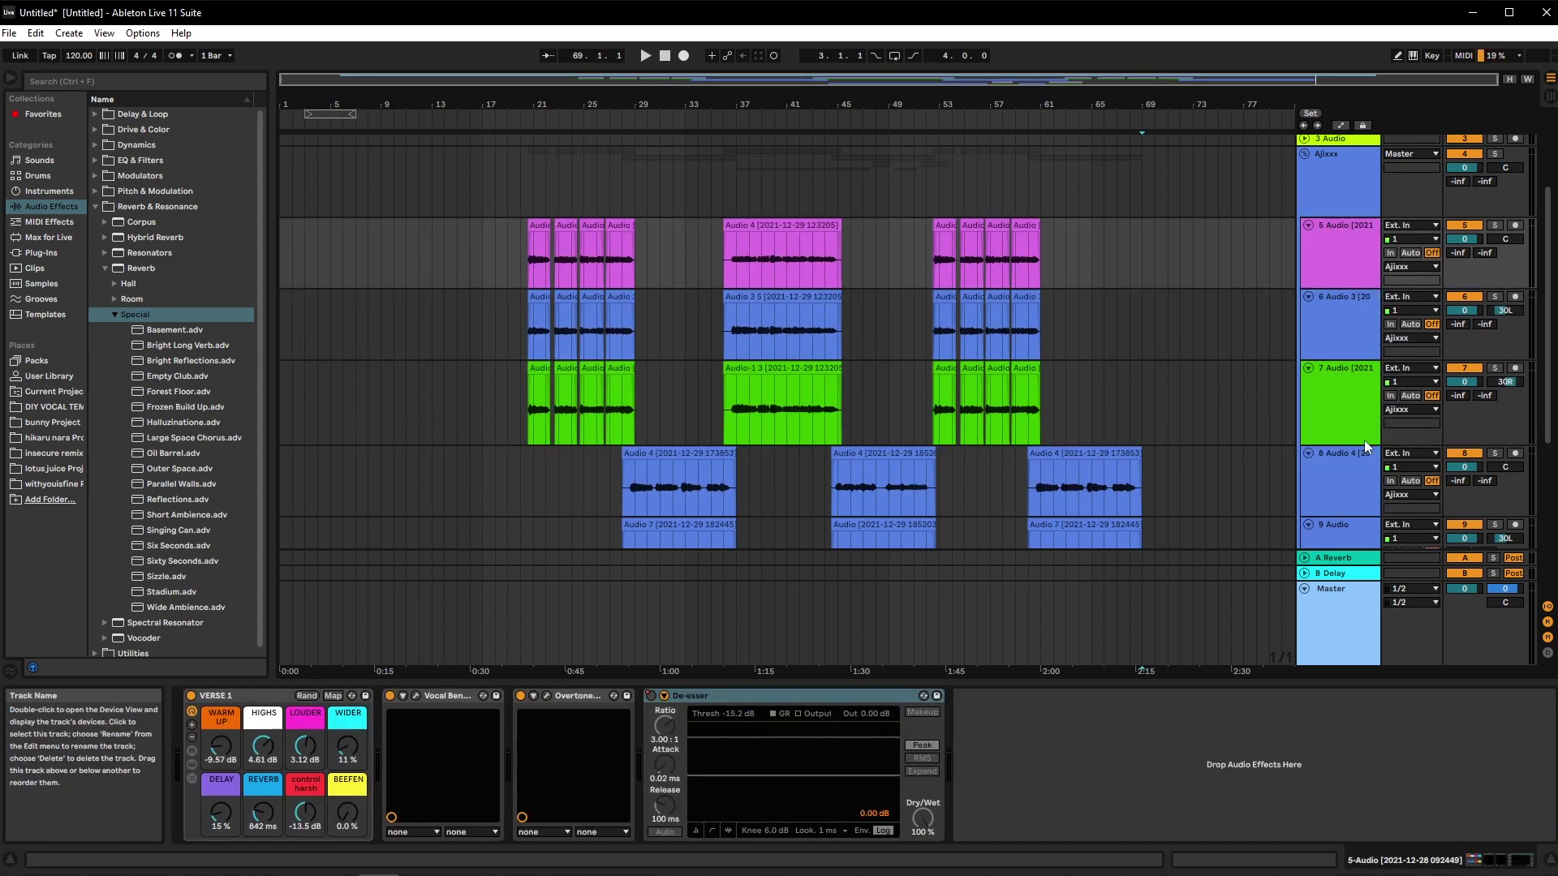
# Step: Compare the device chains of group track 4 and track 5, and select track 5's VERSE 1 rack
pyautogui.click(1345, 192)
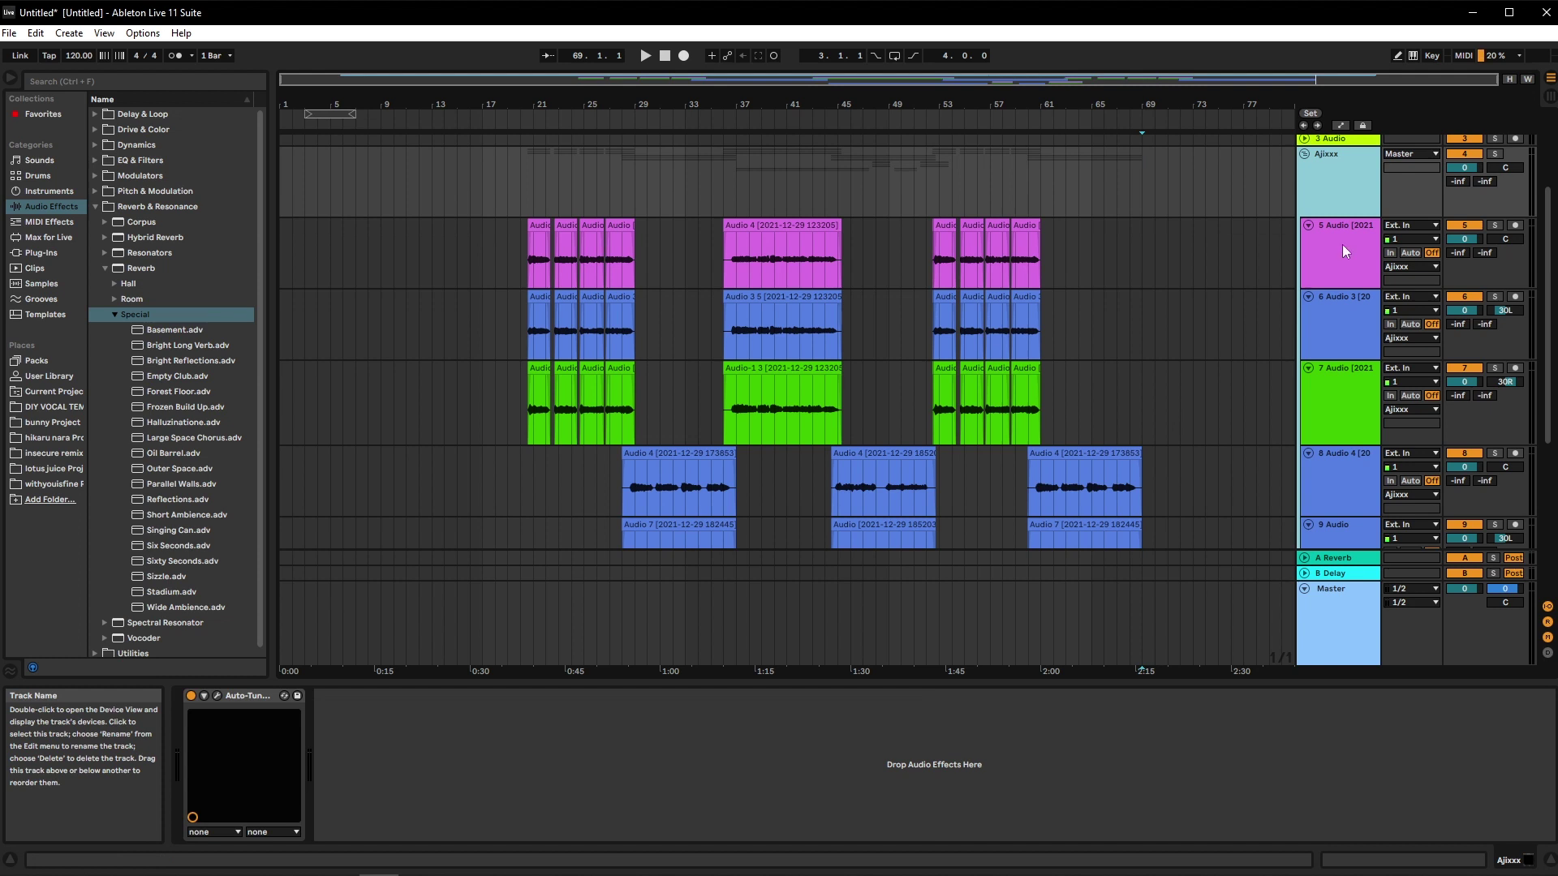
pyautogui.click(1116, 246)
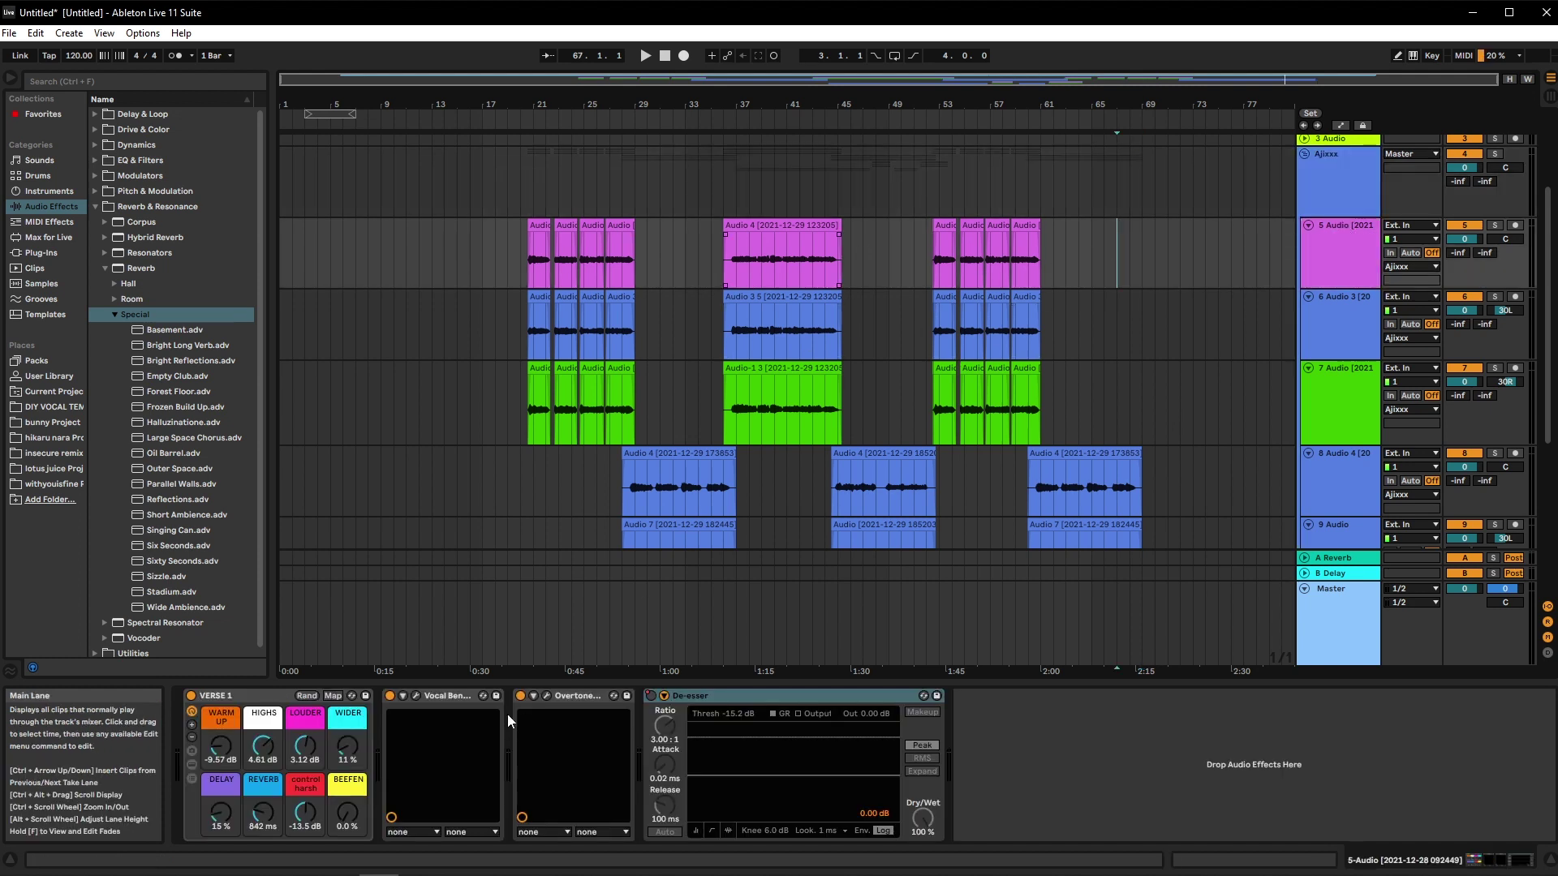
pyautogui.click(254, 705)
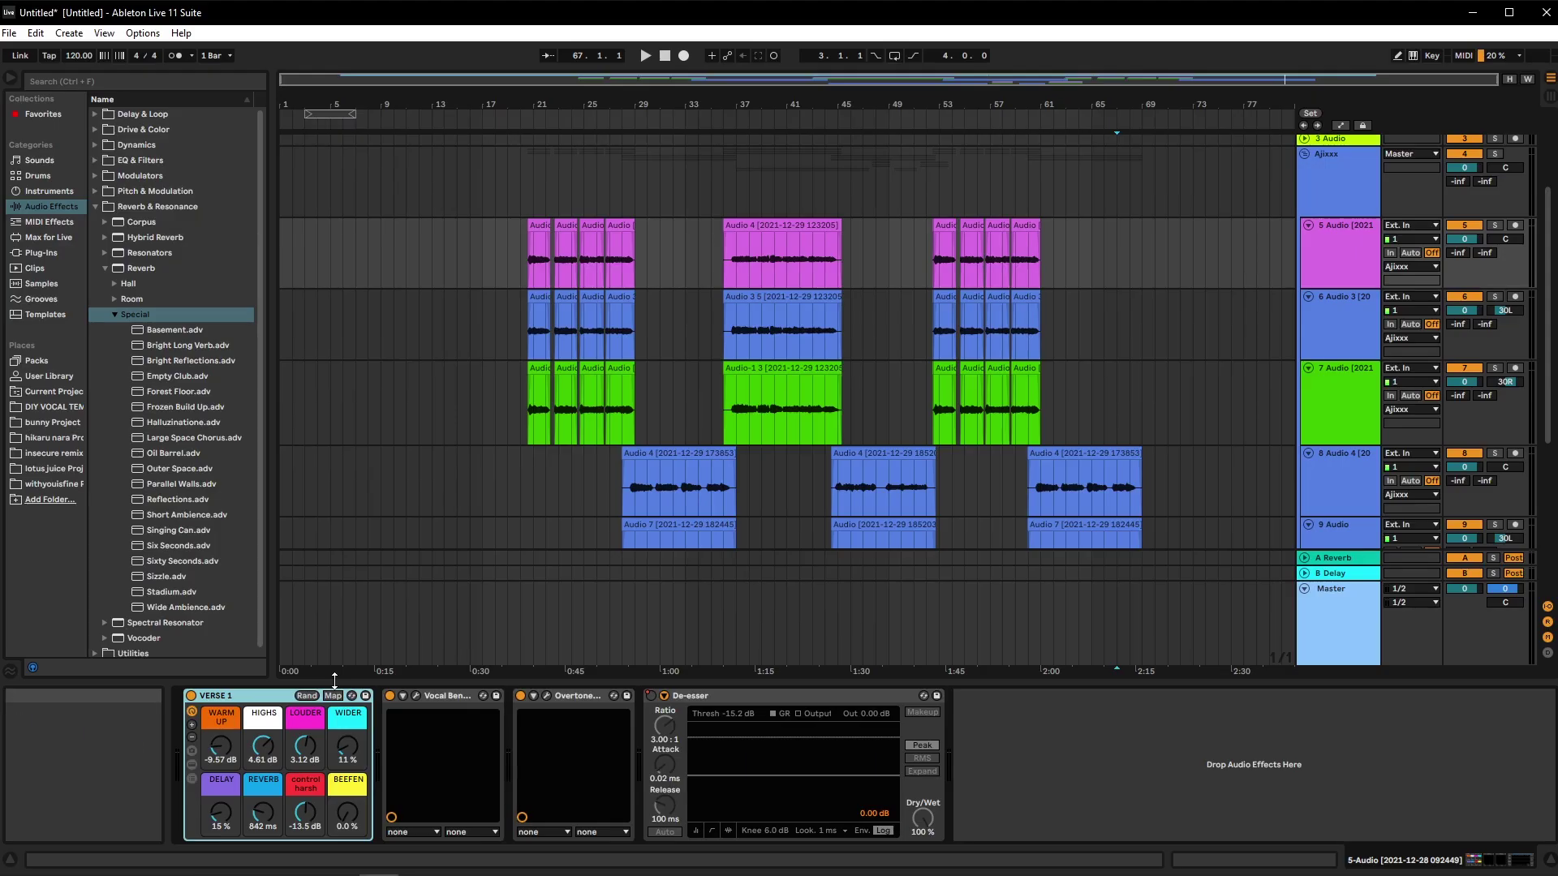
# Step: Browse the DIY VOCAL TEMPLATE folder's HOOKS and VERSES groups and expand its LAYERS group
pyautogui.click(44, 407)
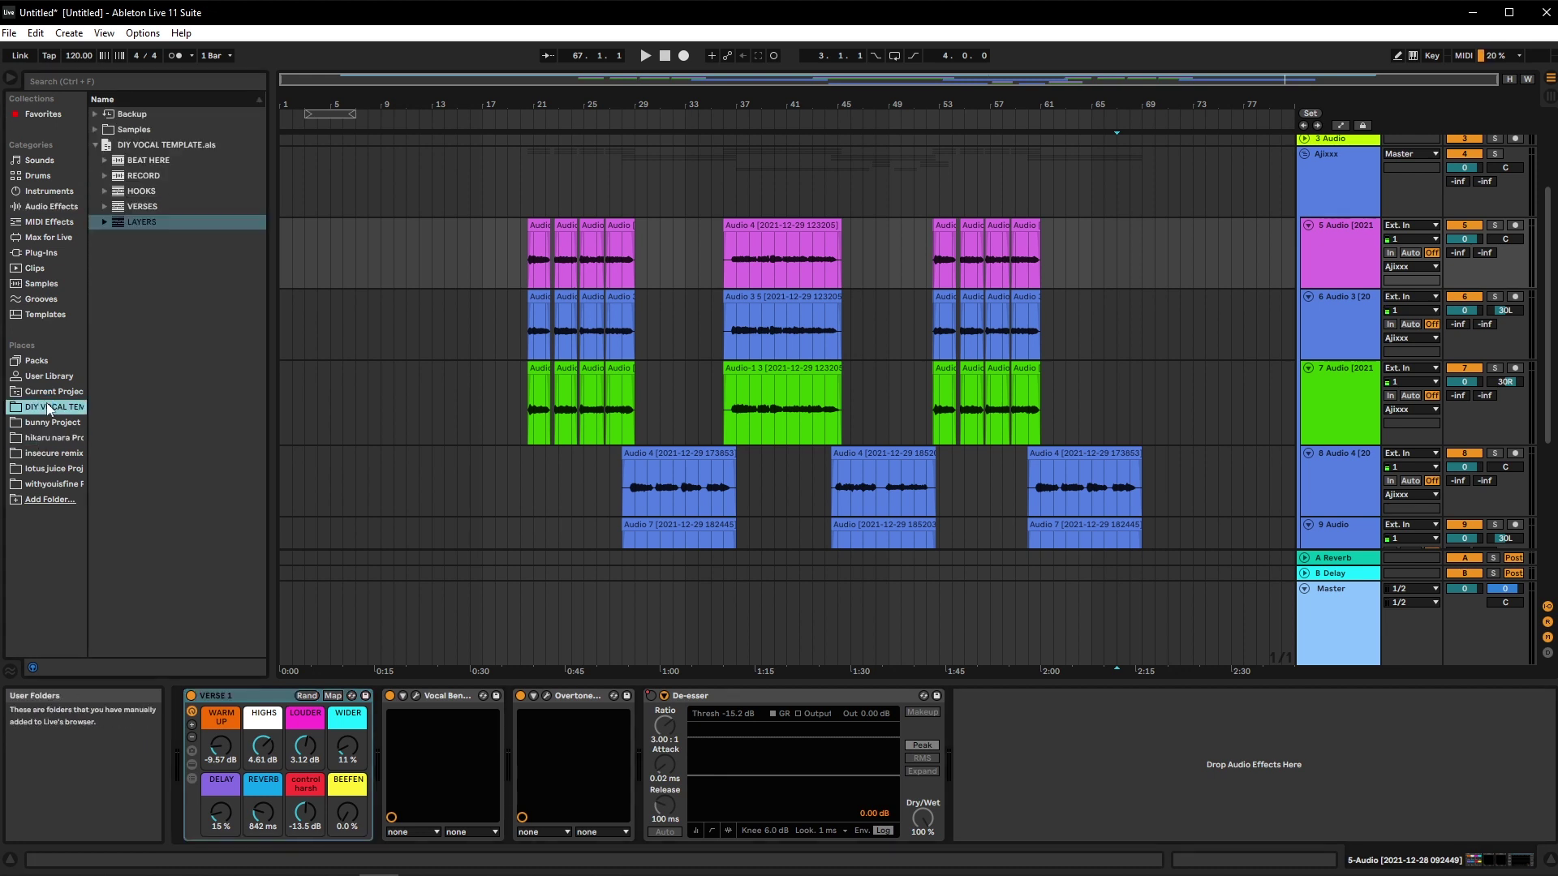
pyautogui.click(143, 193)
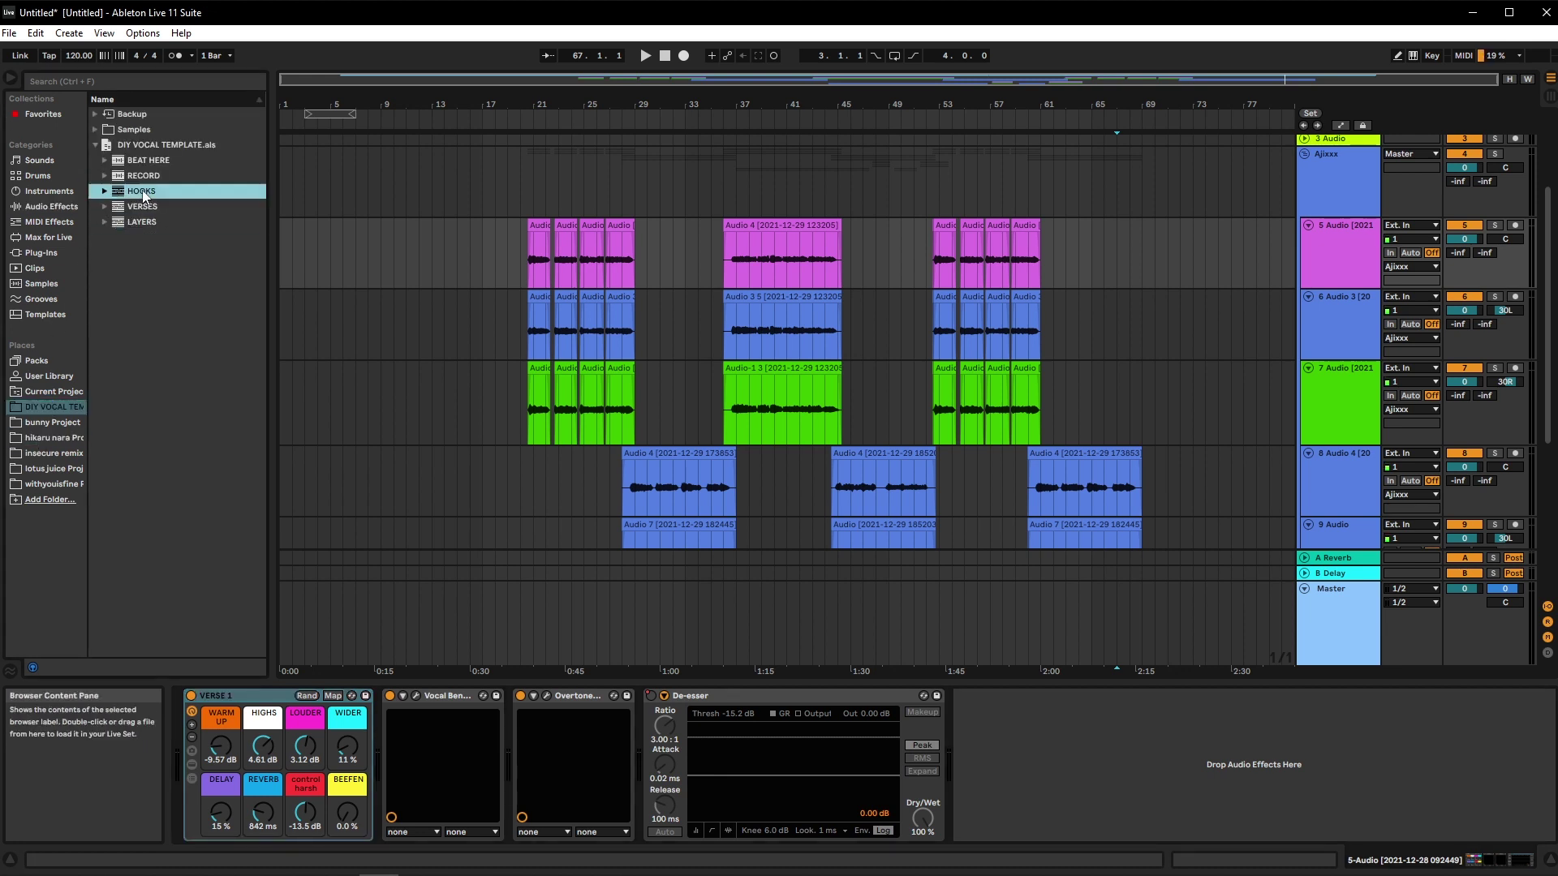
pyautogui.click(145, 208)
pyautogui.click(124, 226)
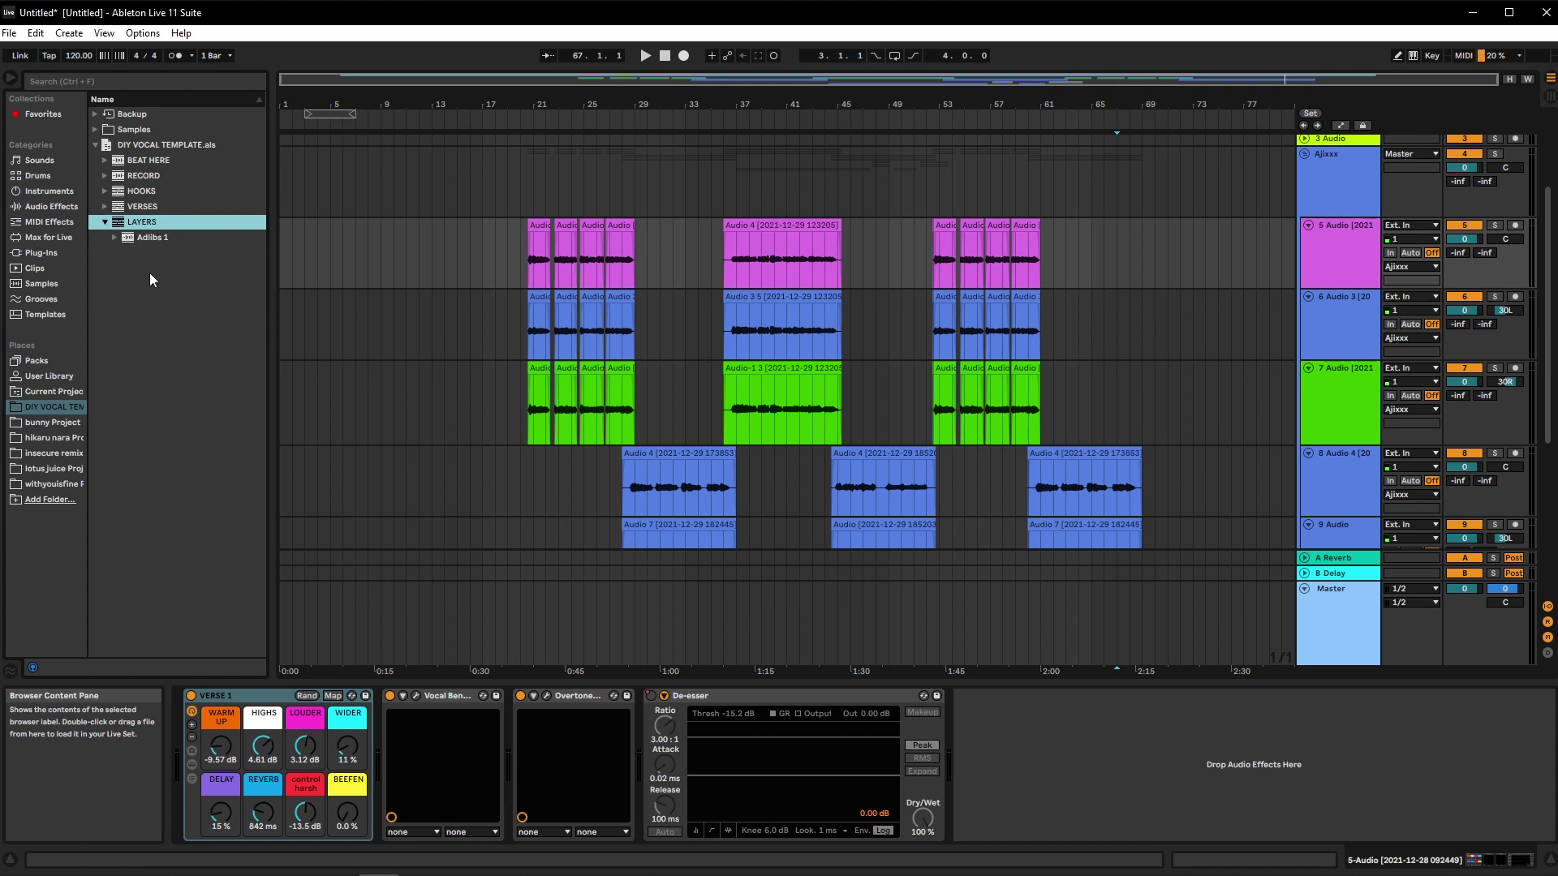
pyautogui.scroll(1, 756, 500)
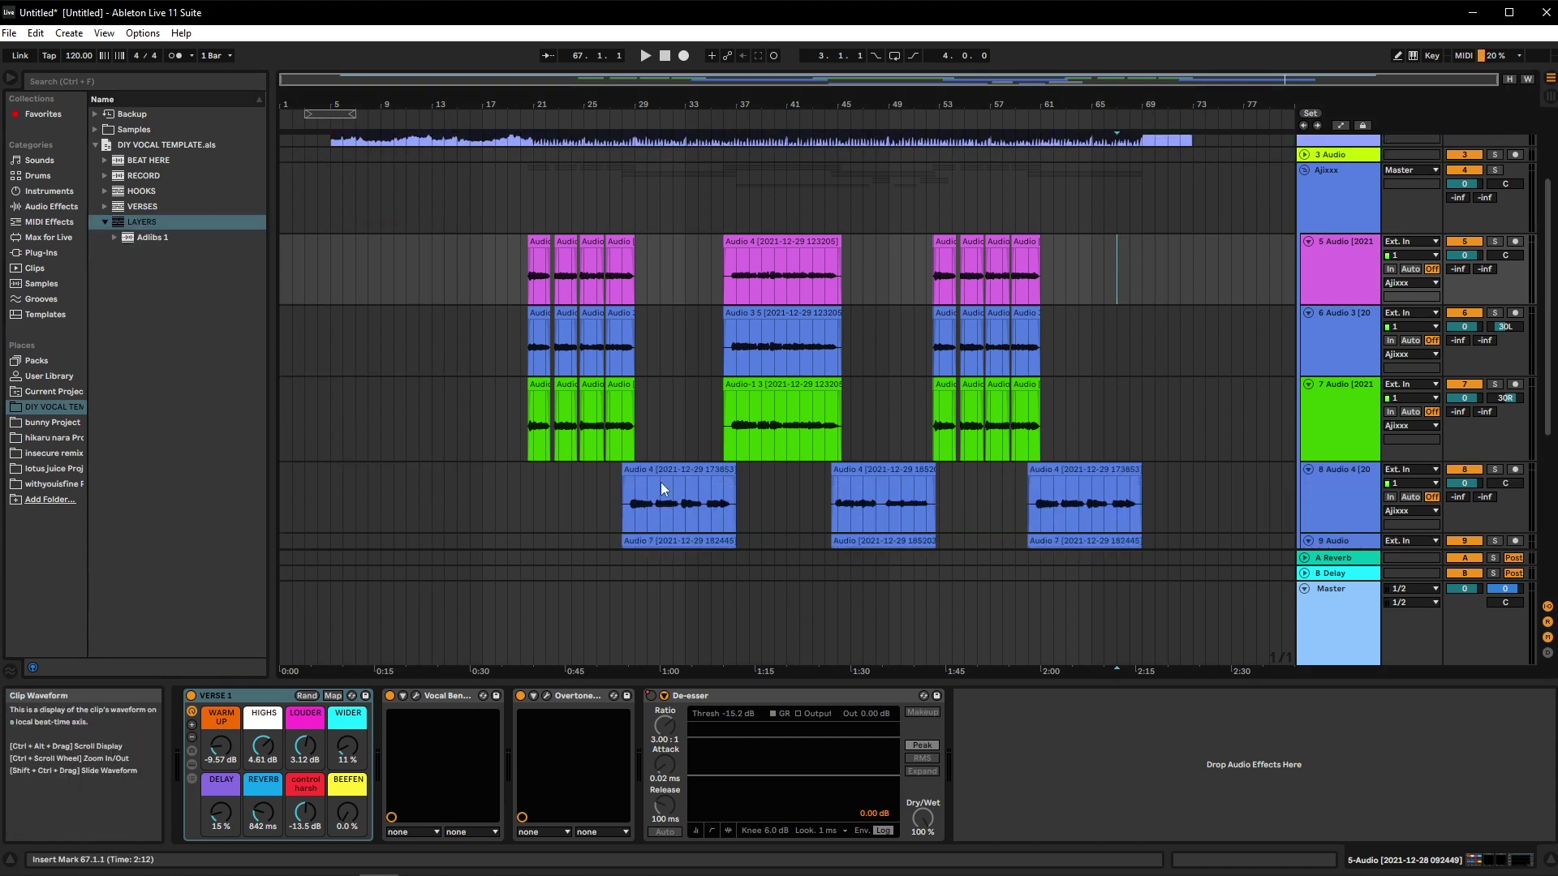
# Step: Place the insert marker at 20.1.1 on track 5 and view that track's Vocal Bender plug-in before closing it
pyautogui.click(519, 266)
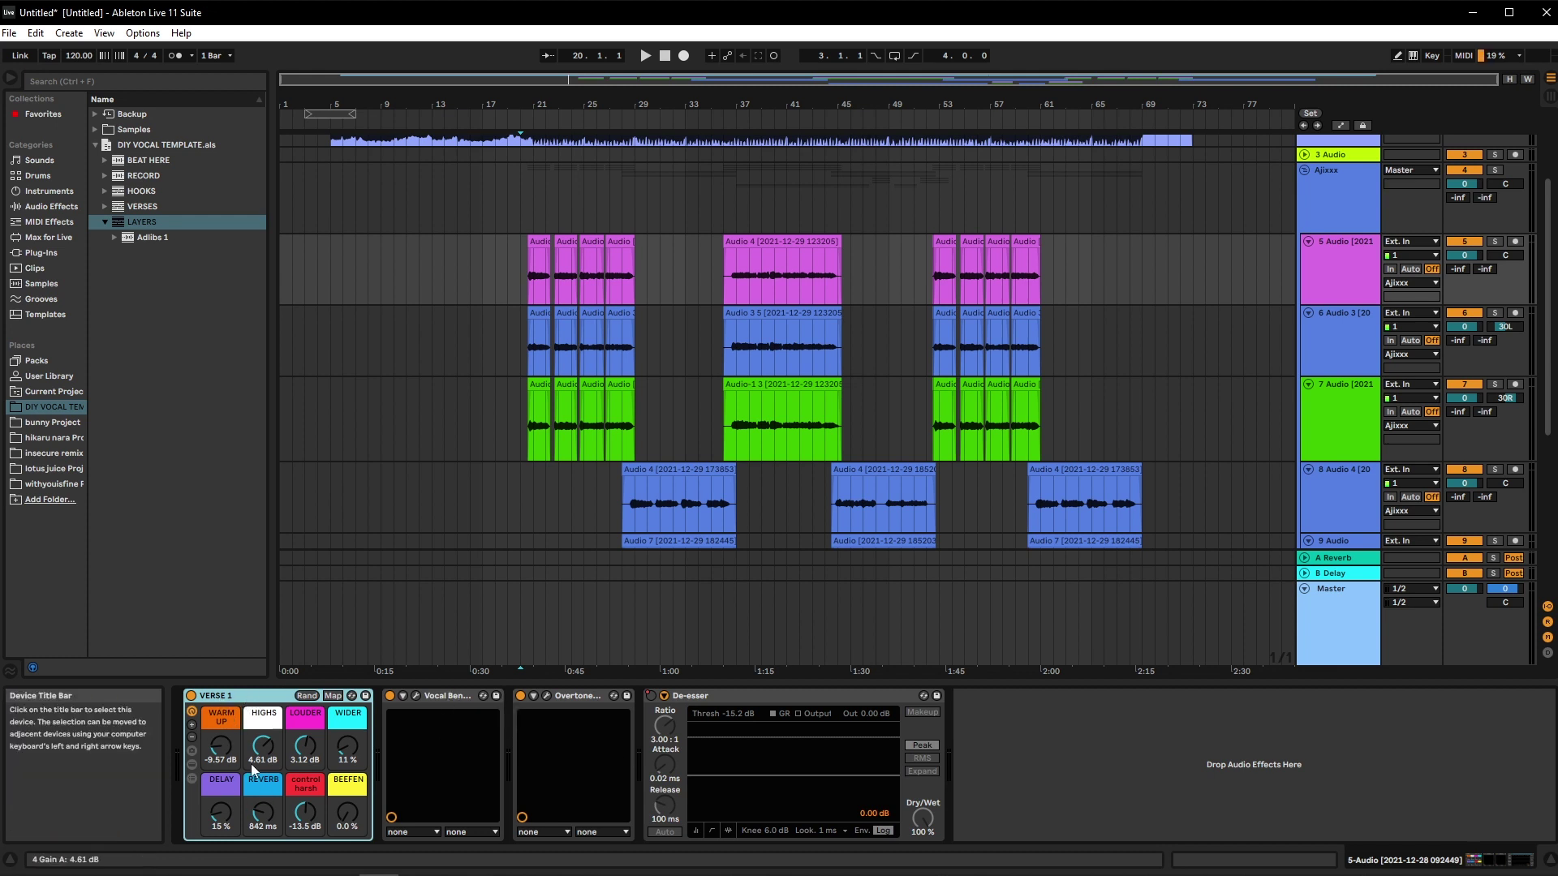
pyautogui.click(456, 691)
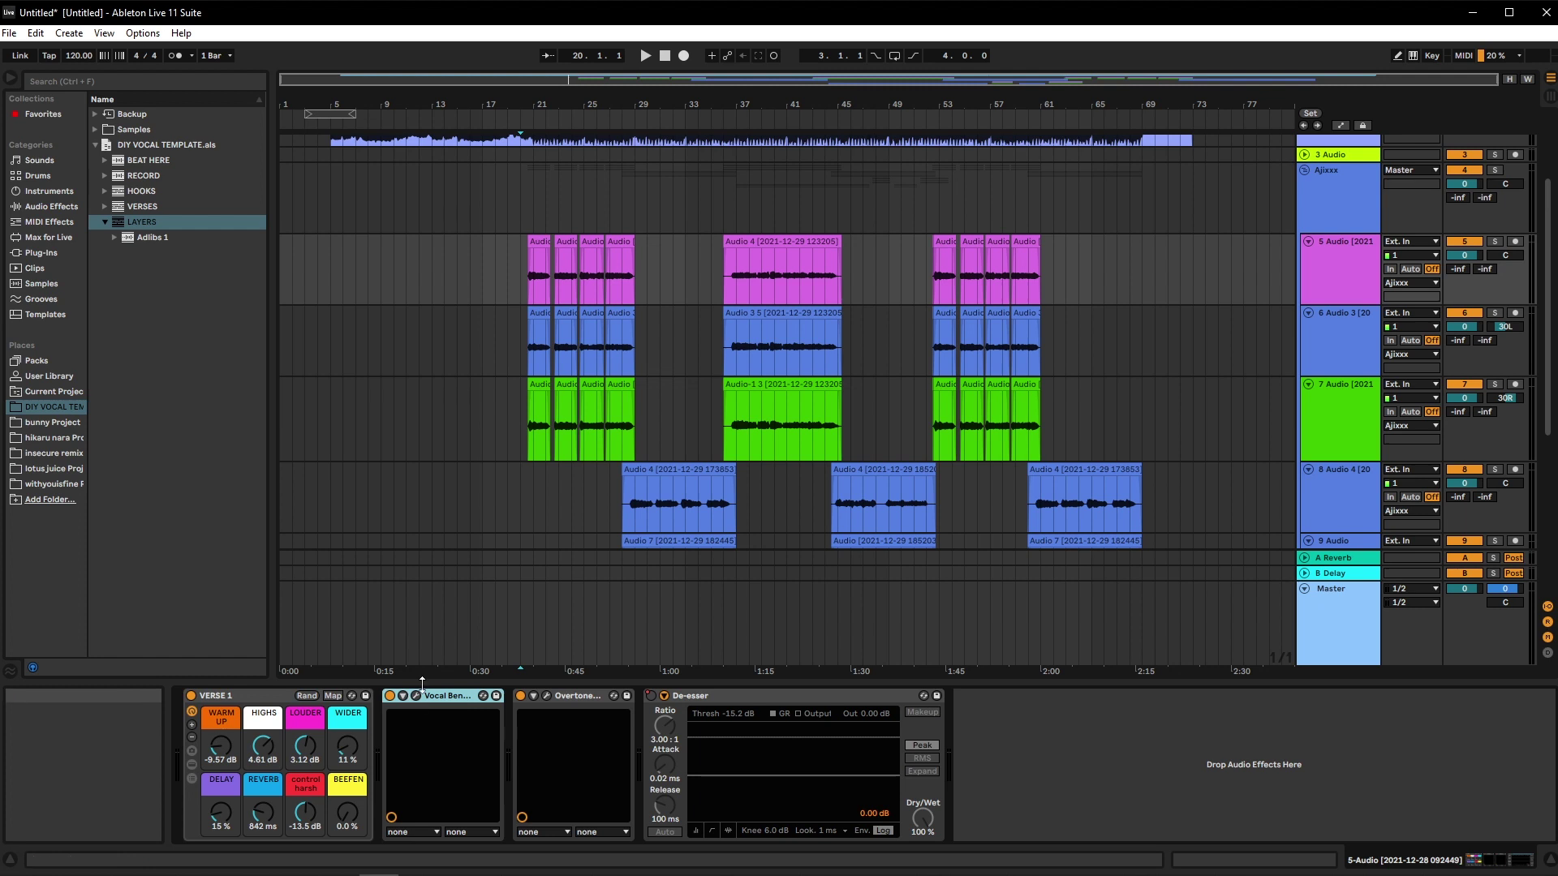
pyautogui.click(416, 696)
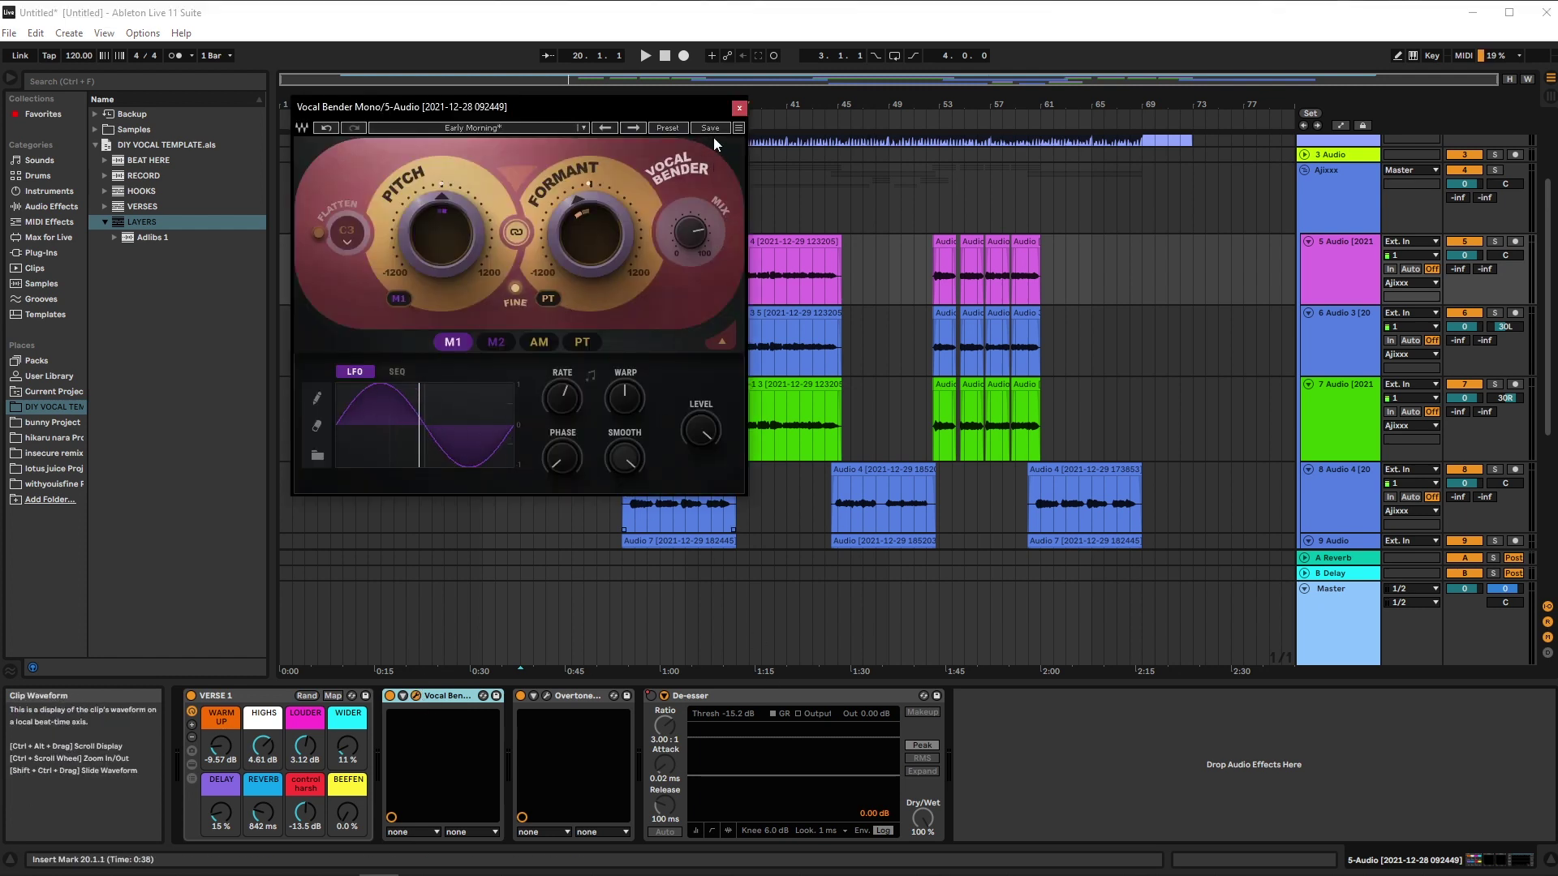
pyautogui.click(741, 110)
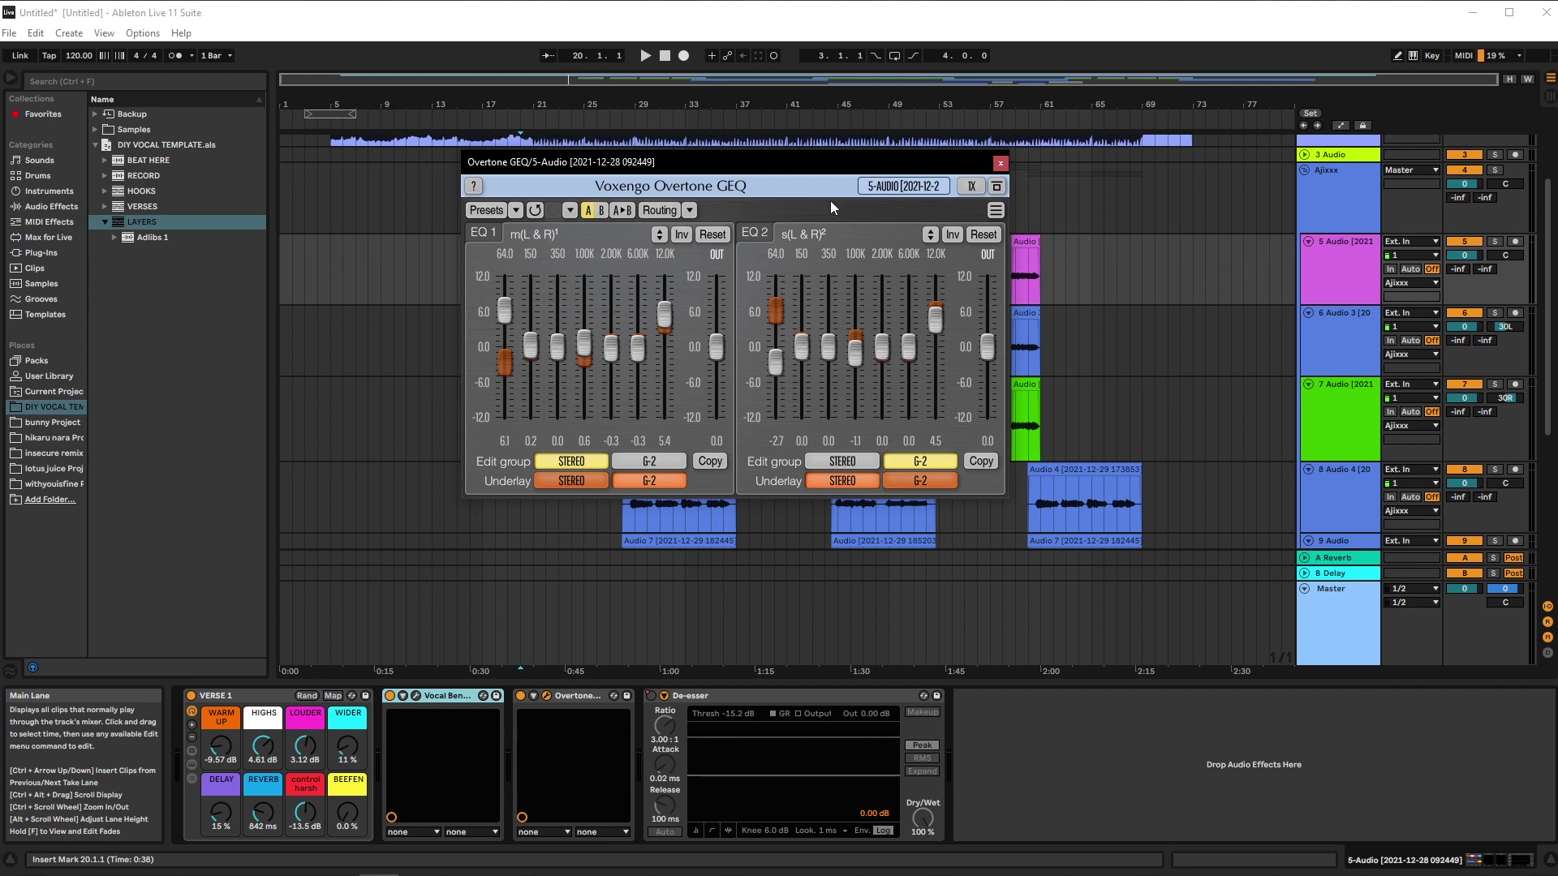
# Step: Check the Session Bank presets in Overtone GEQ's Preset Manager and close the equalizer
pyautogui.click(486, 210)
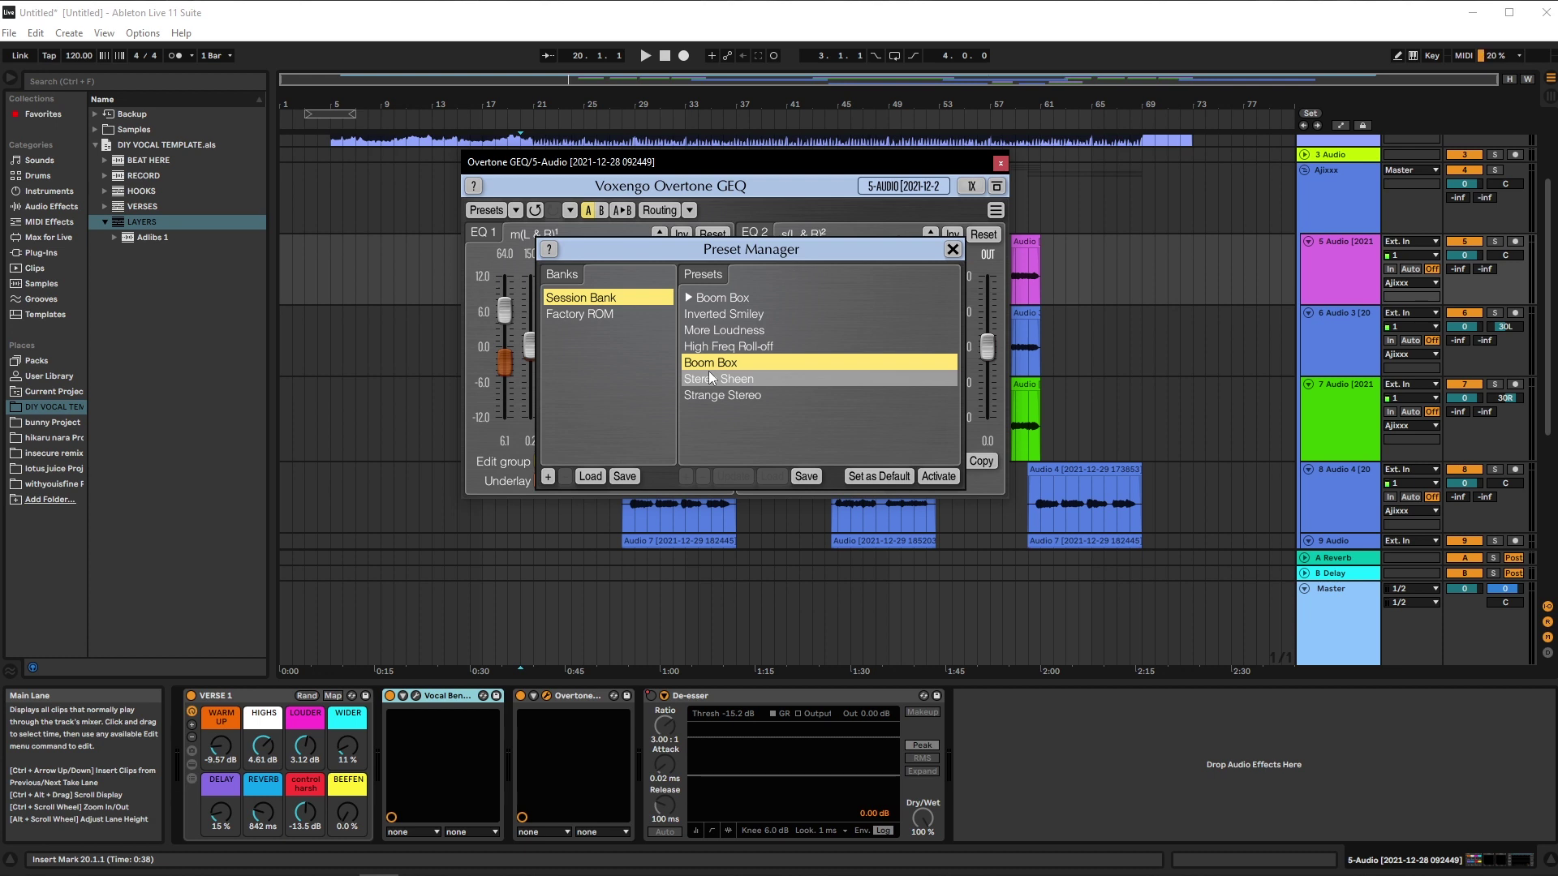
pyautogui.click(953, 249)
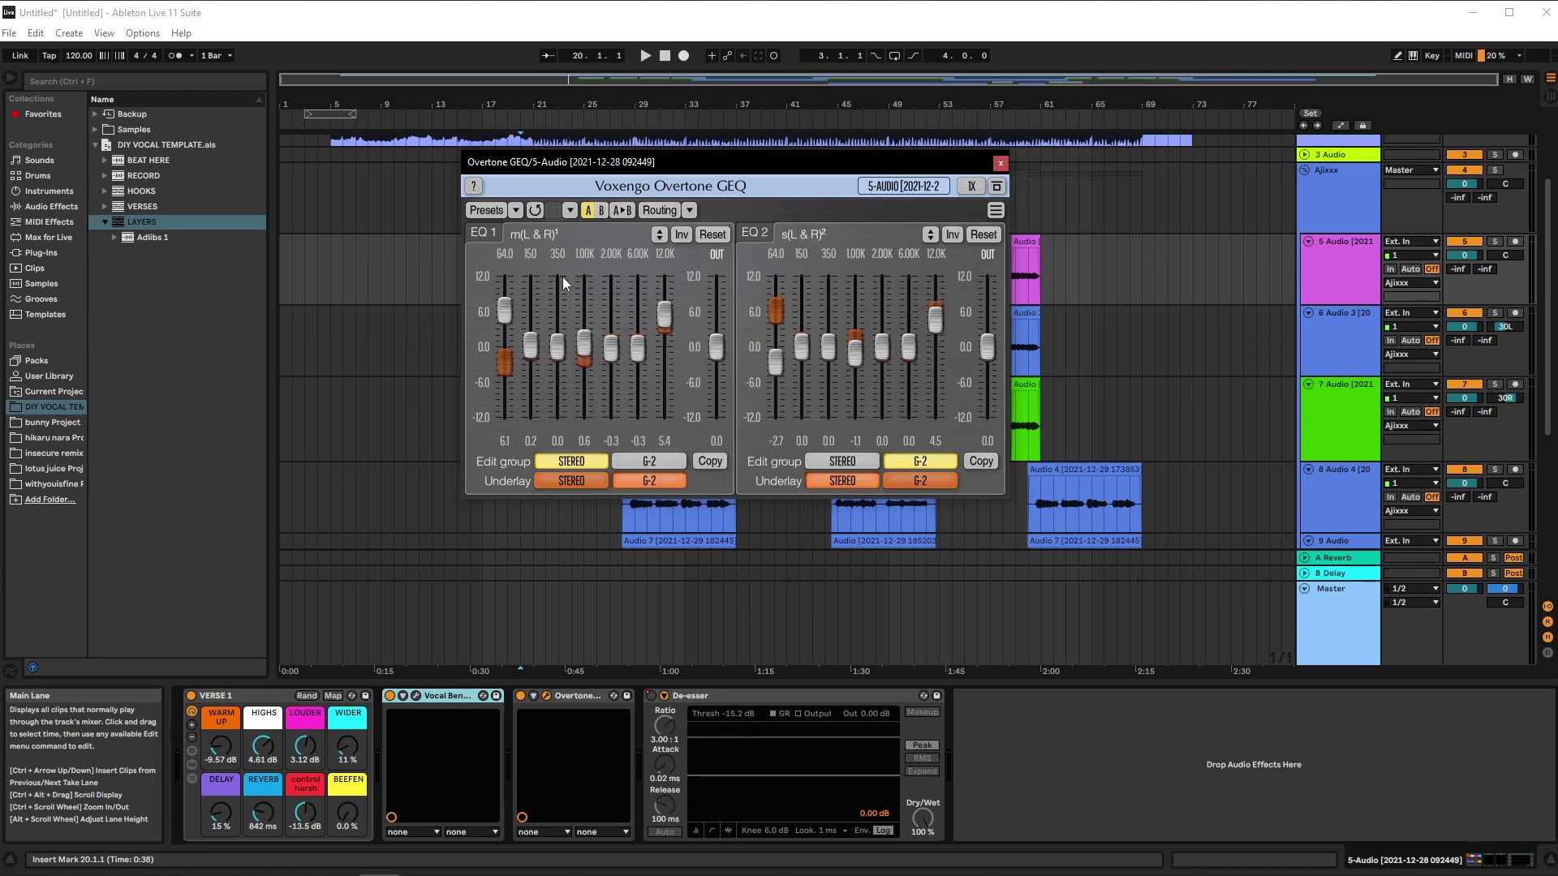
pyautogui.click(999, 163)
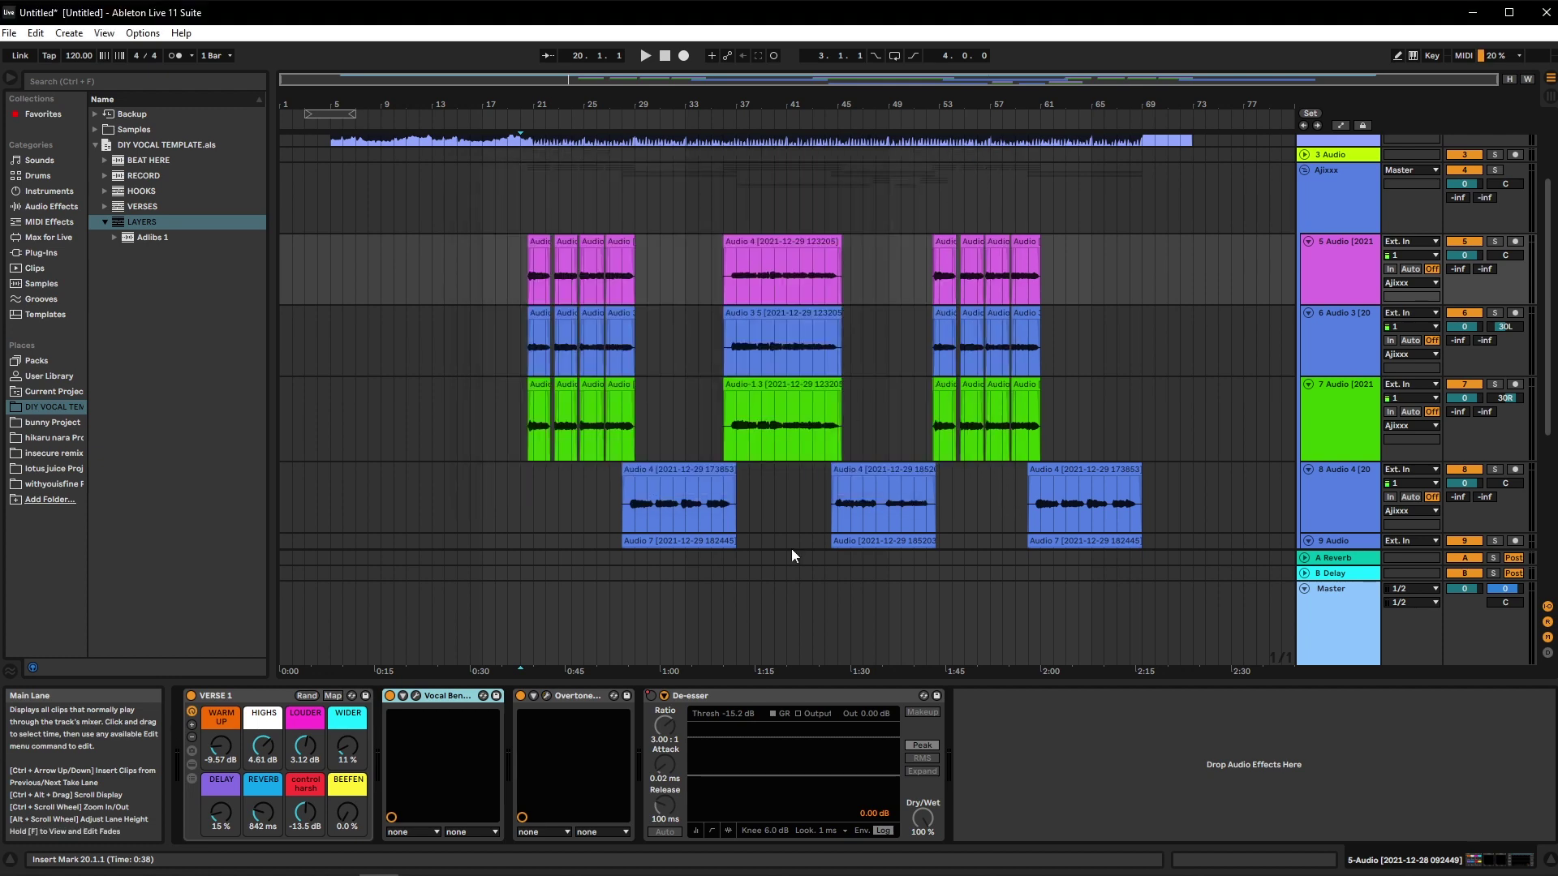
# Step: Select track 5's De-esser device and place the insert marker at 37.1.1 in that track's long clip
pyautogui.click(777, 691)
pyautogui.click(1310, 284)
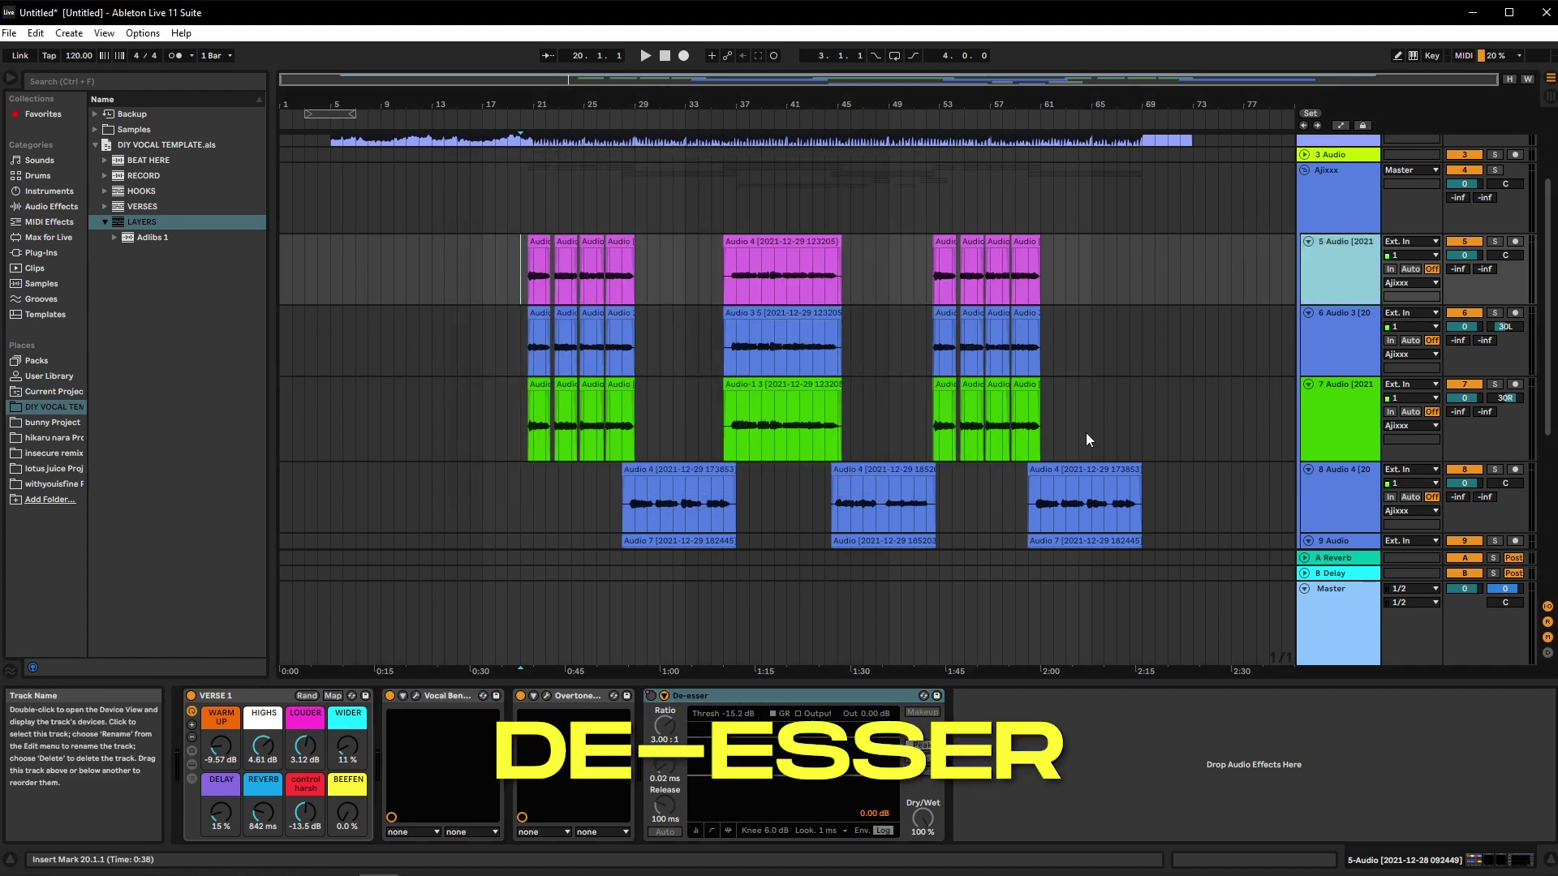
pyautogui.click(712, 697)
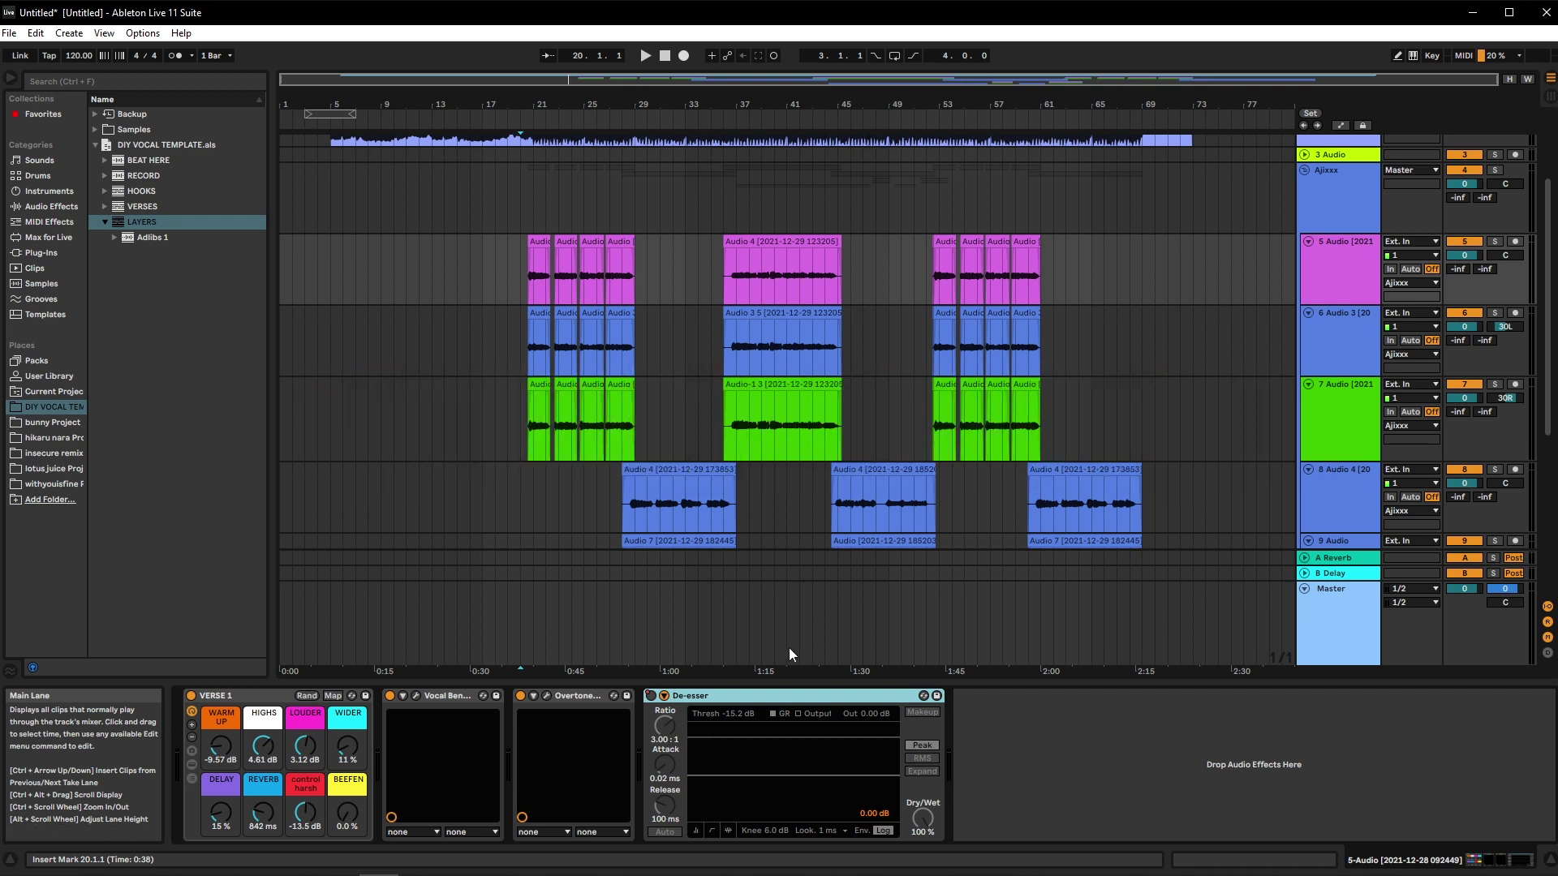
pyautogui.click(795, 269)
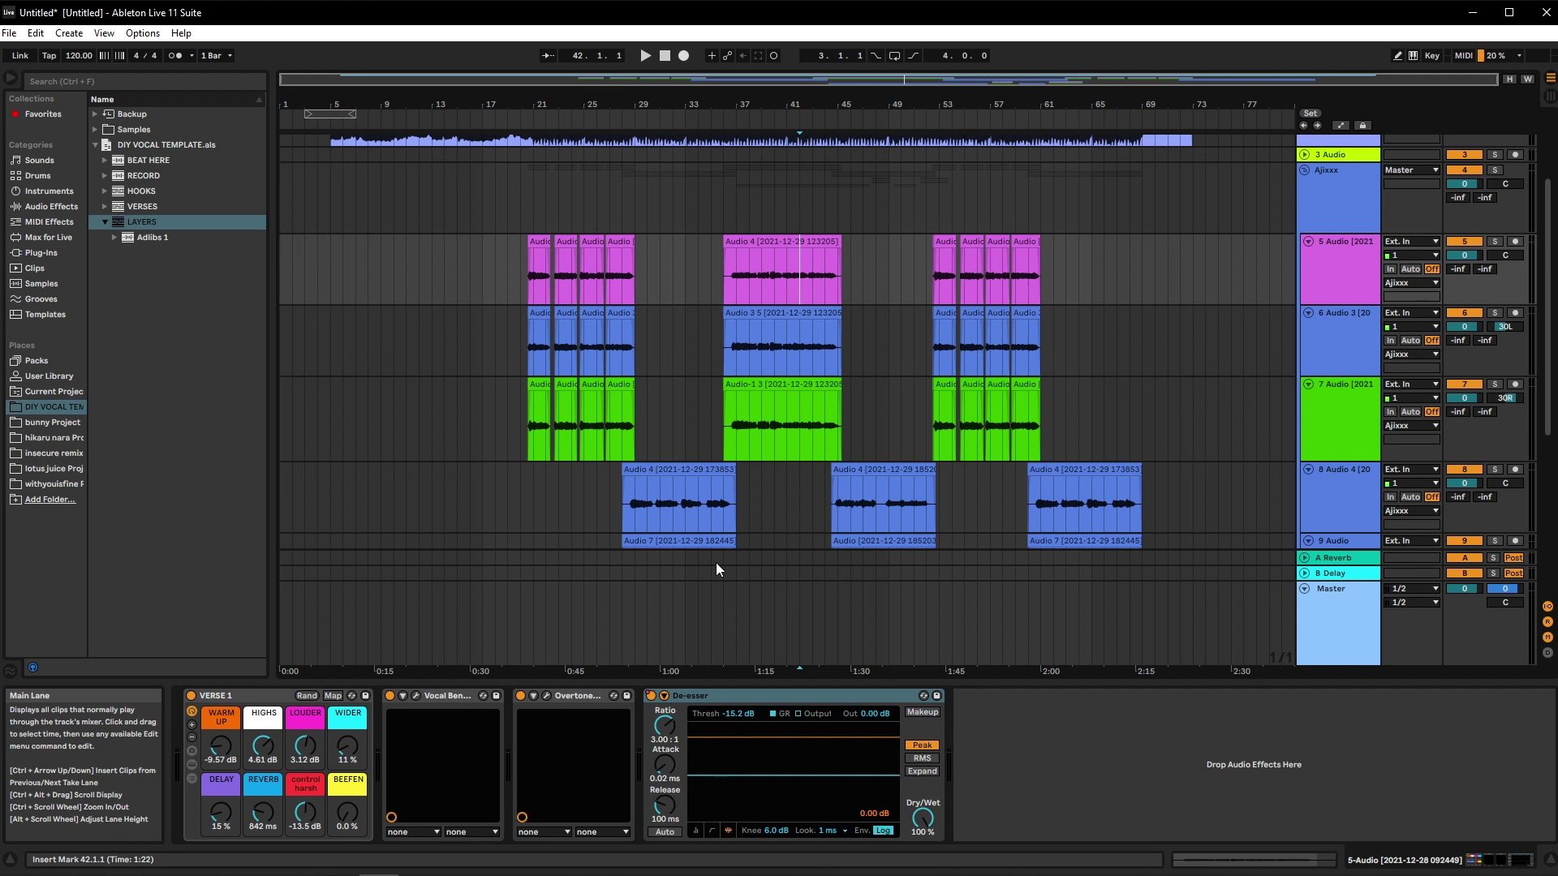
pyautogui.click(735, 269)
# Step: View track 6's device chain and return to track 5's devices
pyautogui.scroll(-2, 1135, 267)
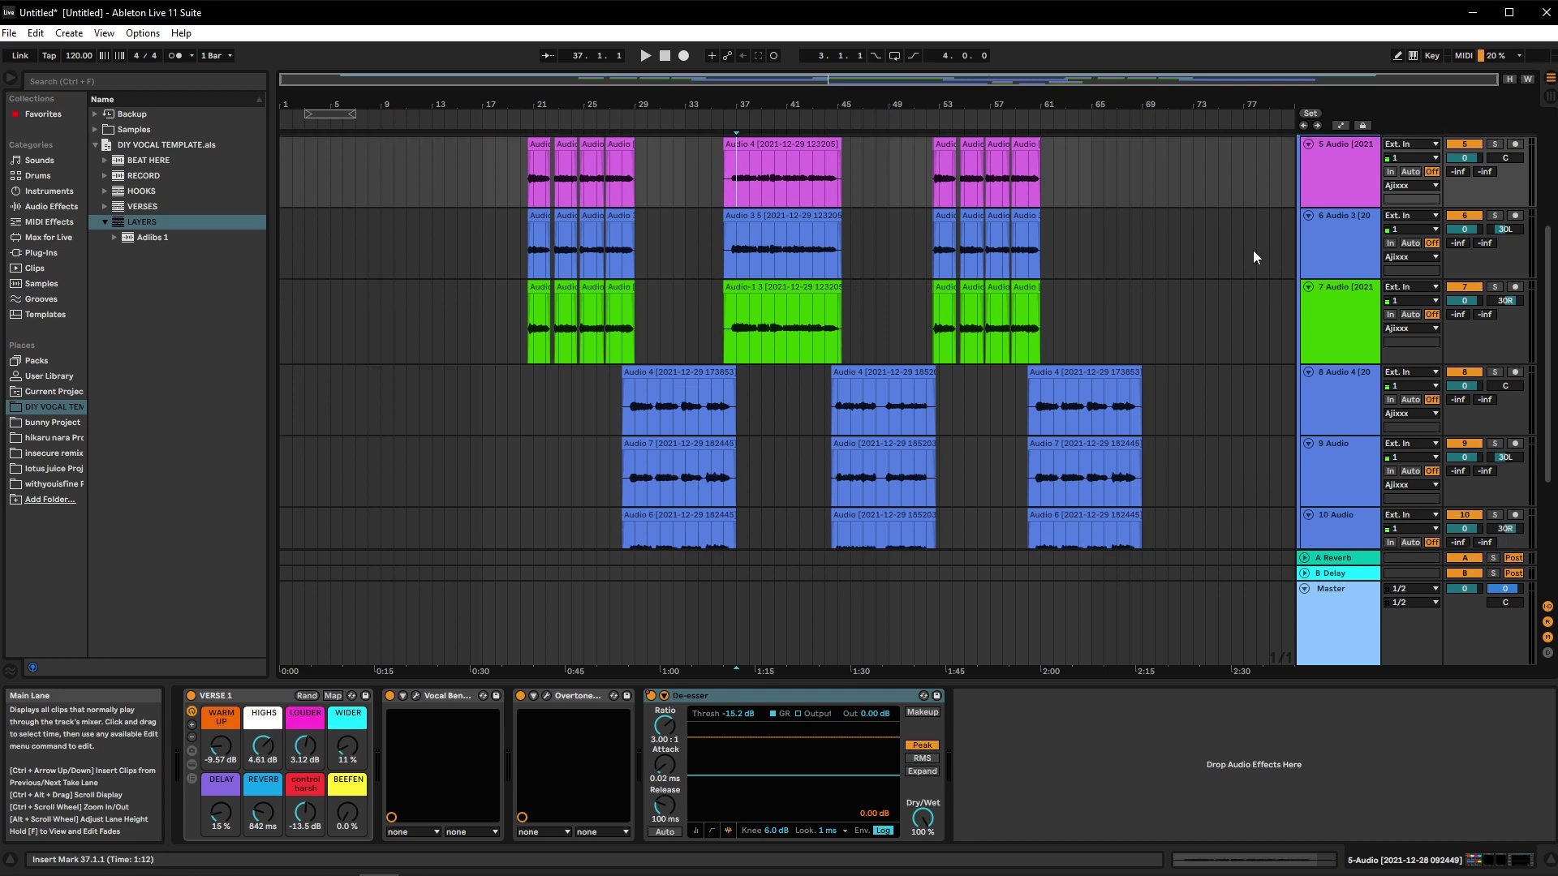
pyautogui.click(1341, 221)
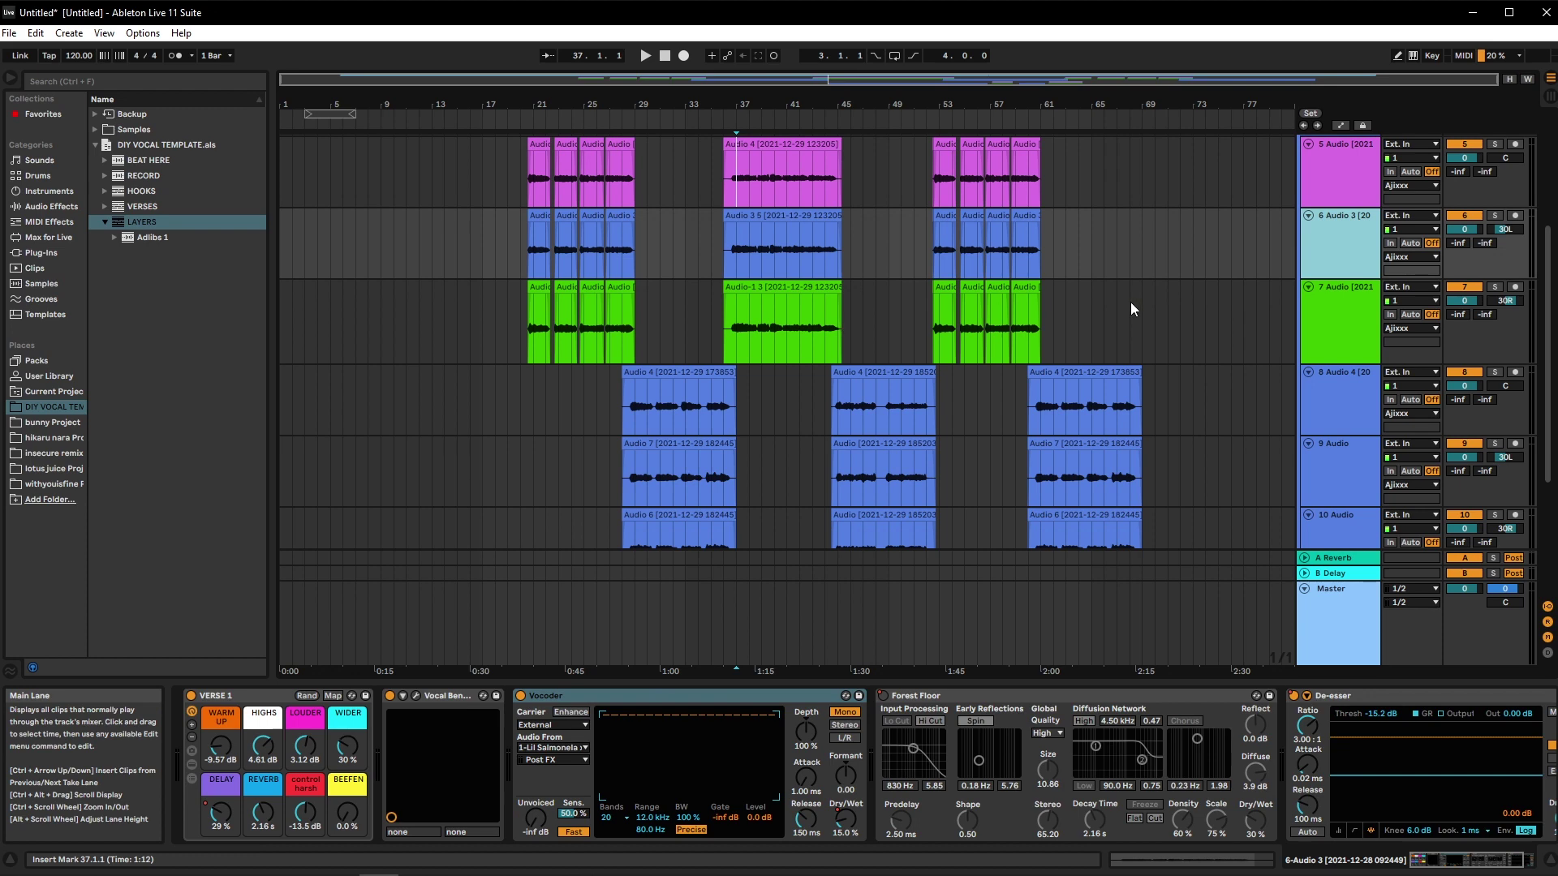
pyautogui.scroll(1, 1308, 274)
pyautogui.click(1331, 234)
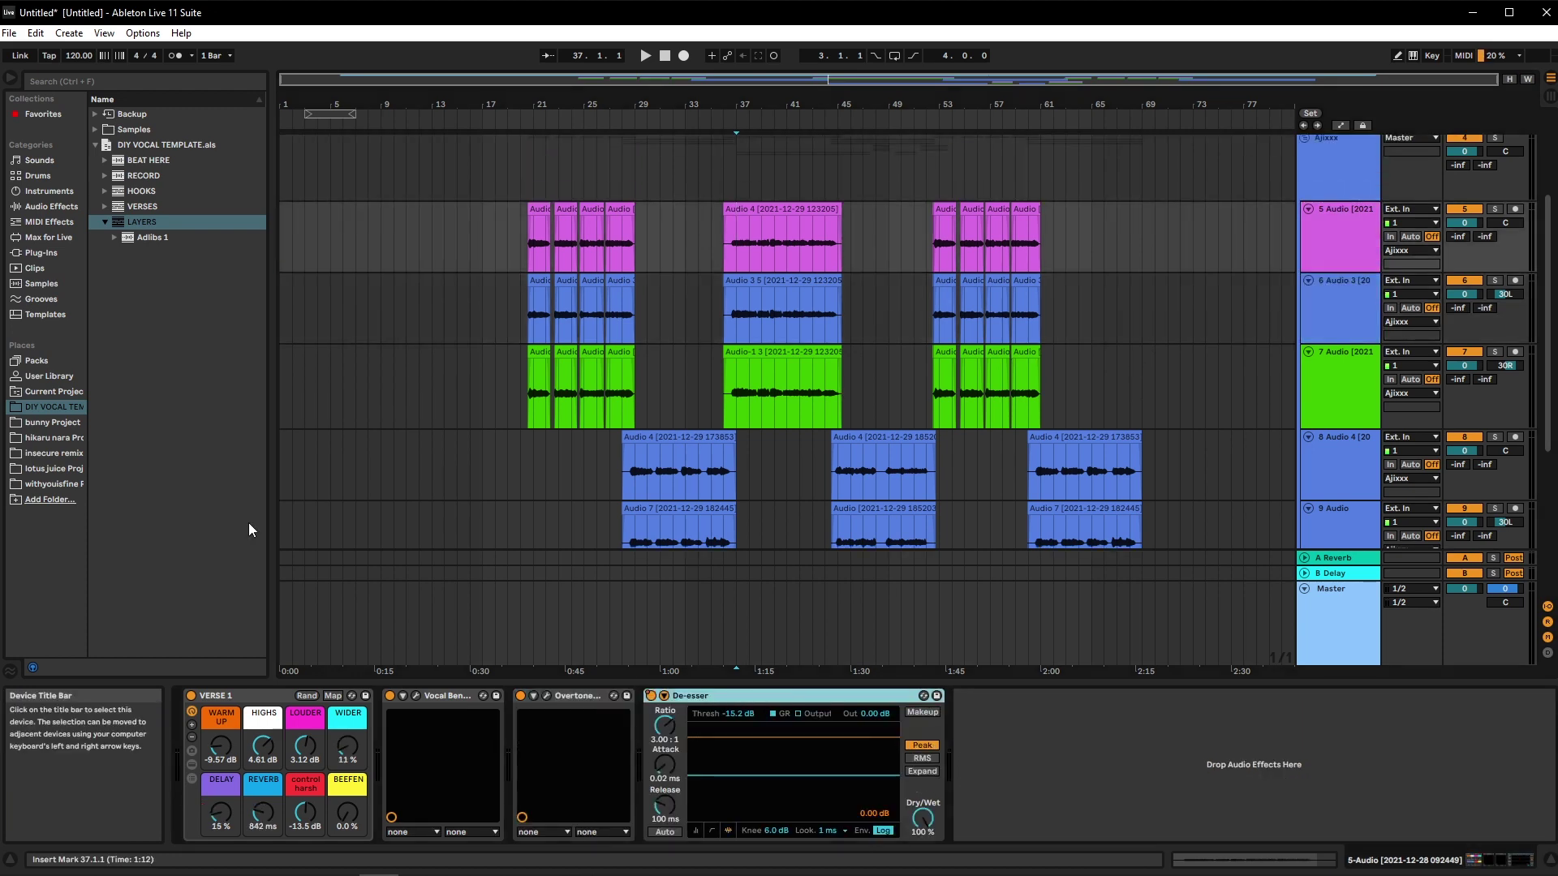
# Step: Search the audio effects for "de ess" and expand Dynamics and Compressor to locate the De-esser preset
pyautogui.click(46, 208)
pyautogui.click(162, 74)
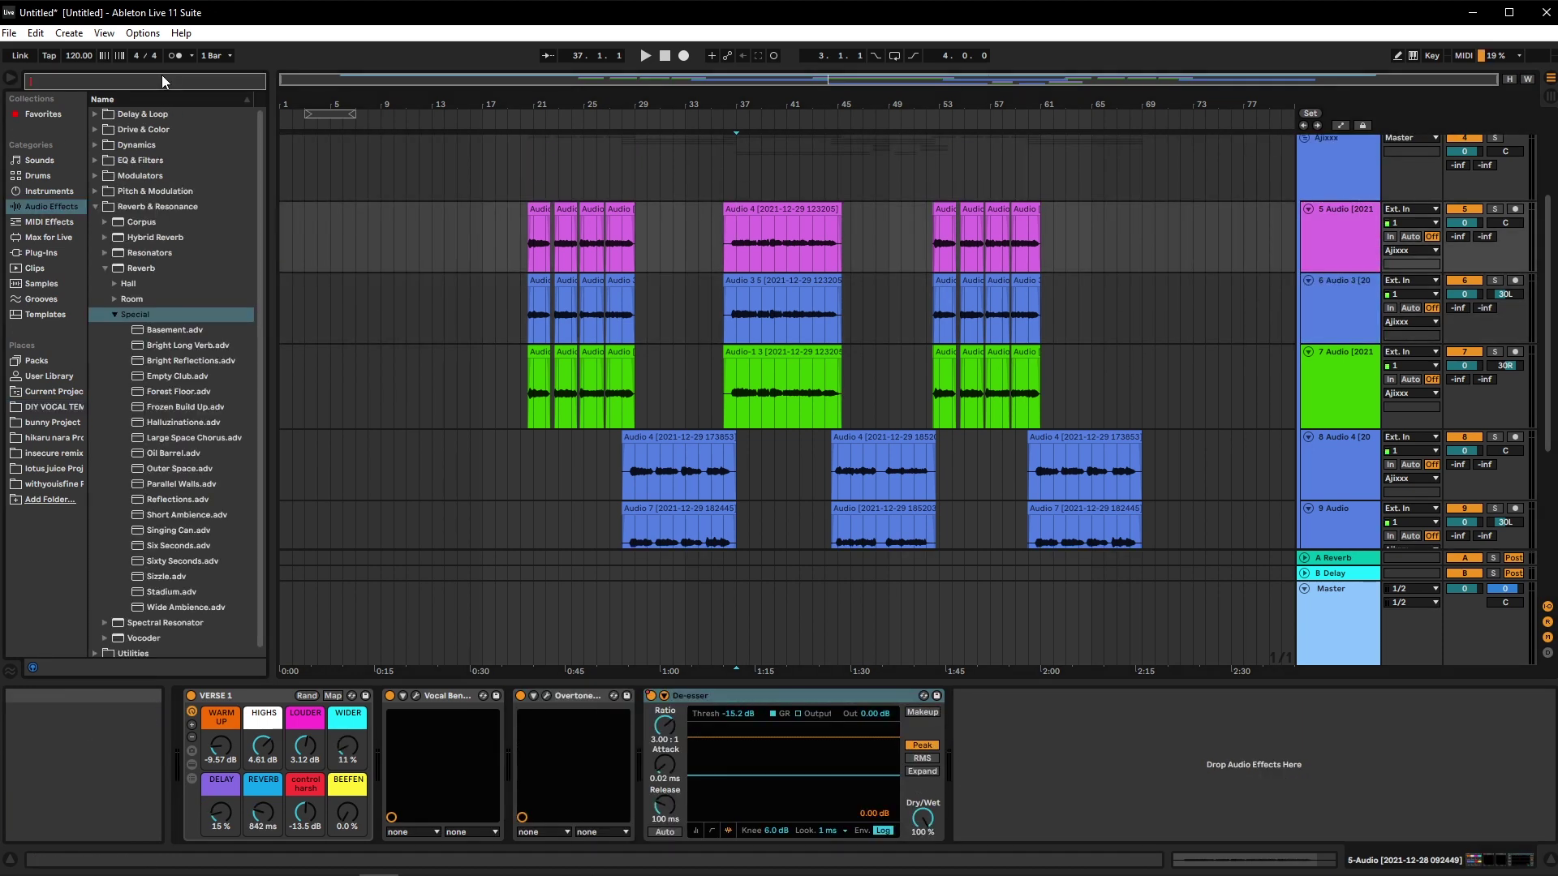
pyautogui.write('de ess')
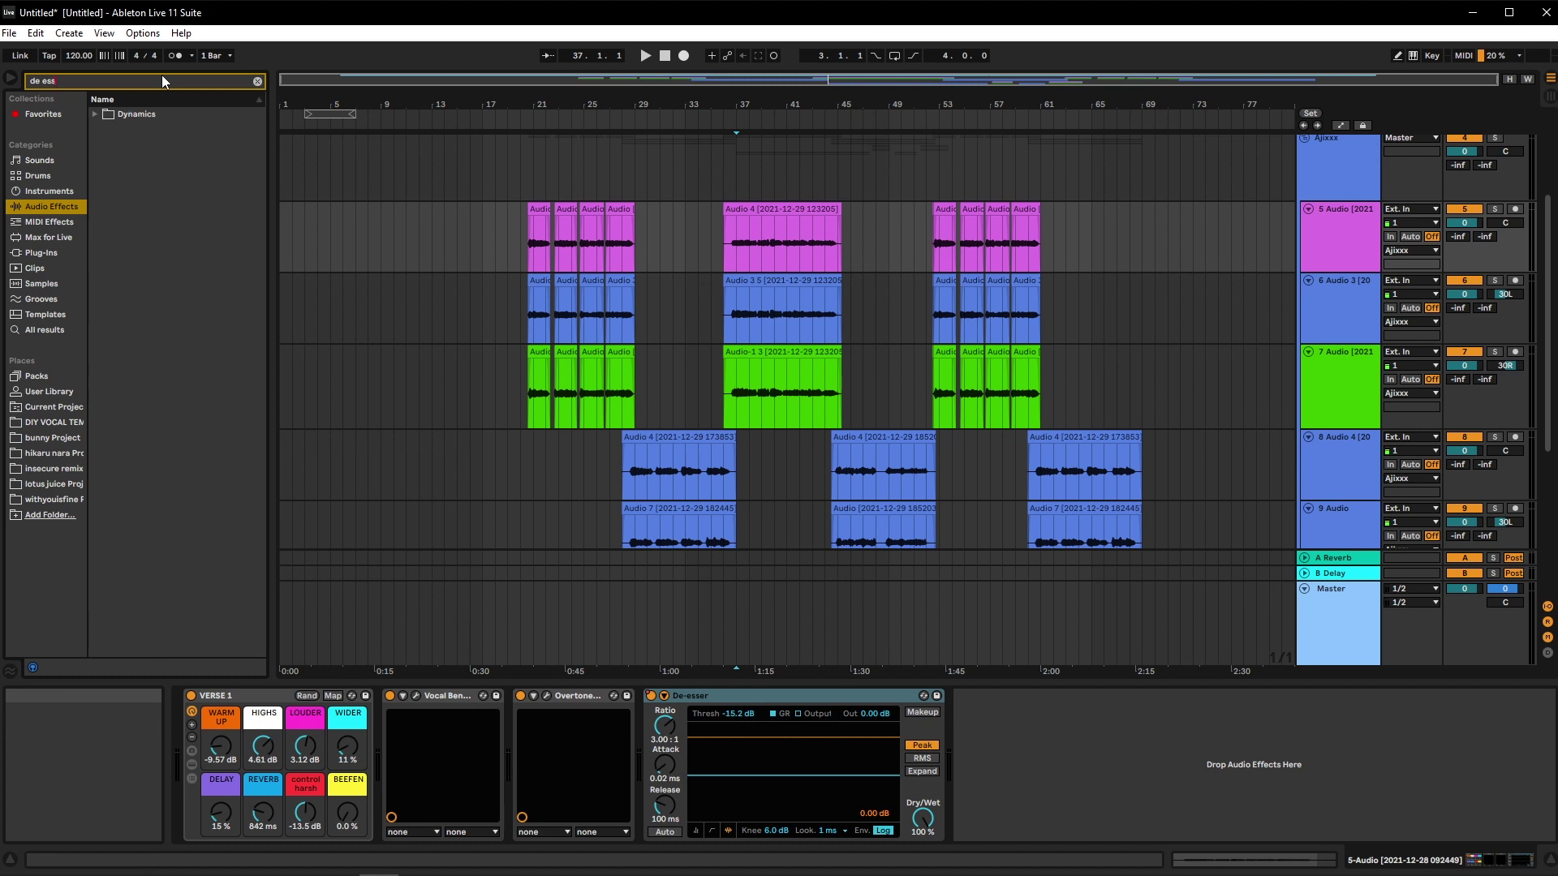
pyautogui.click(96, 114)
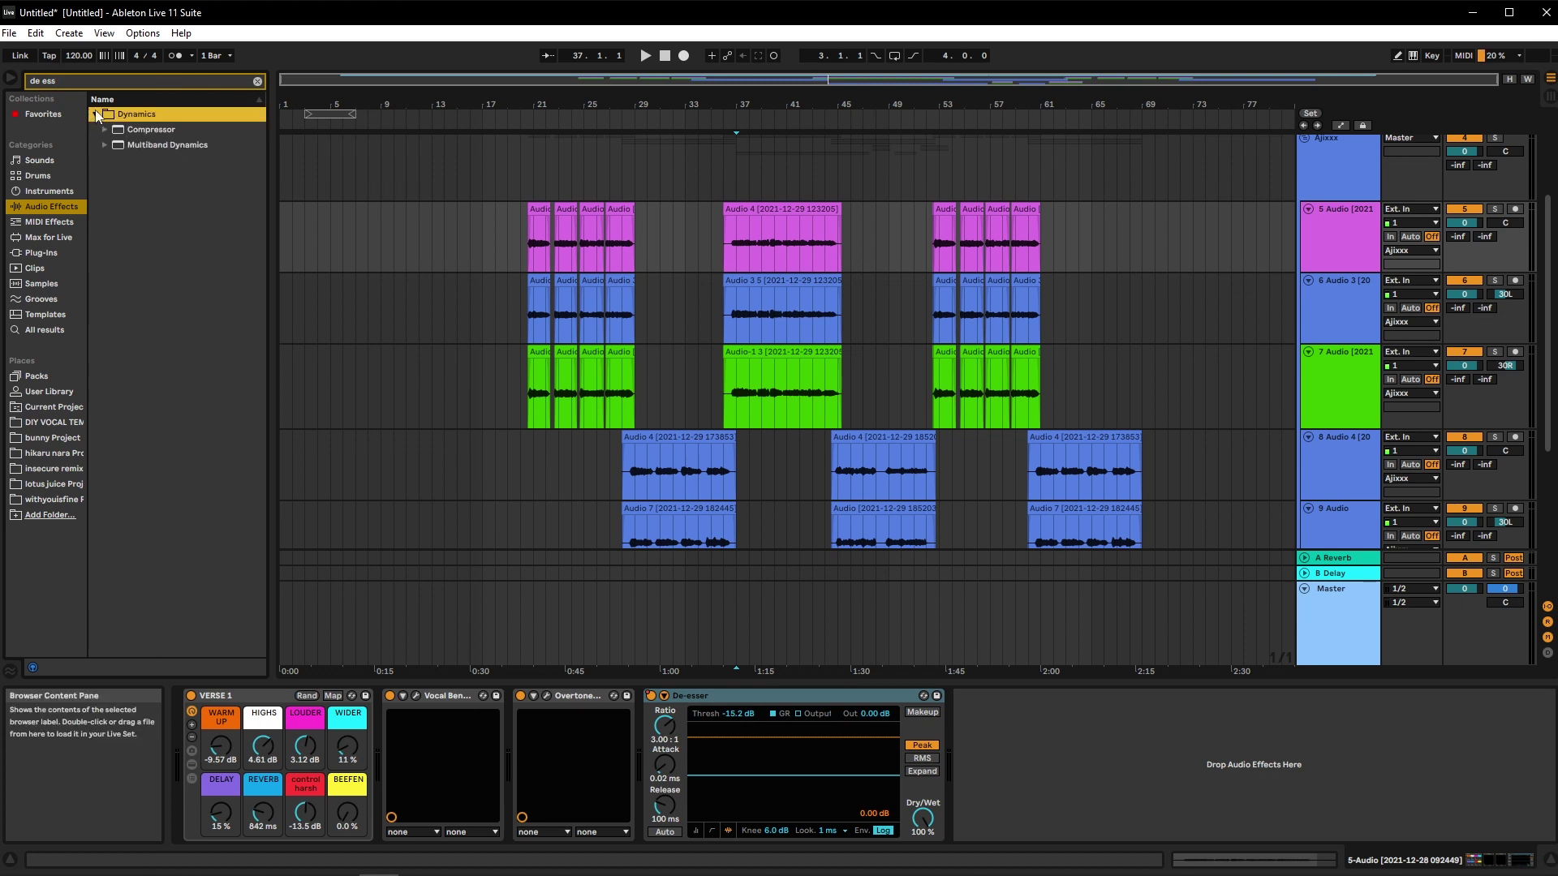
pyautogui.click(103, 133)
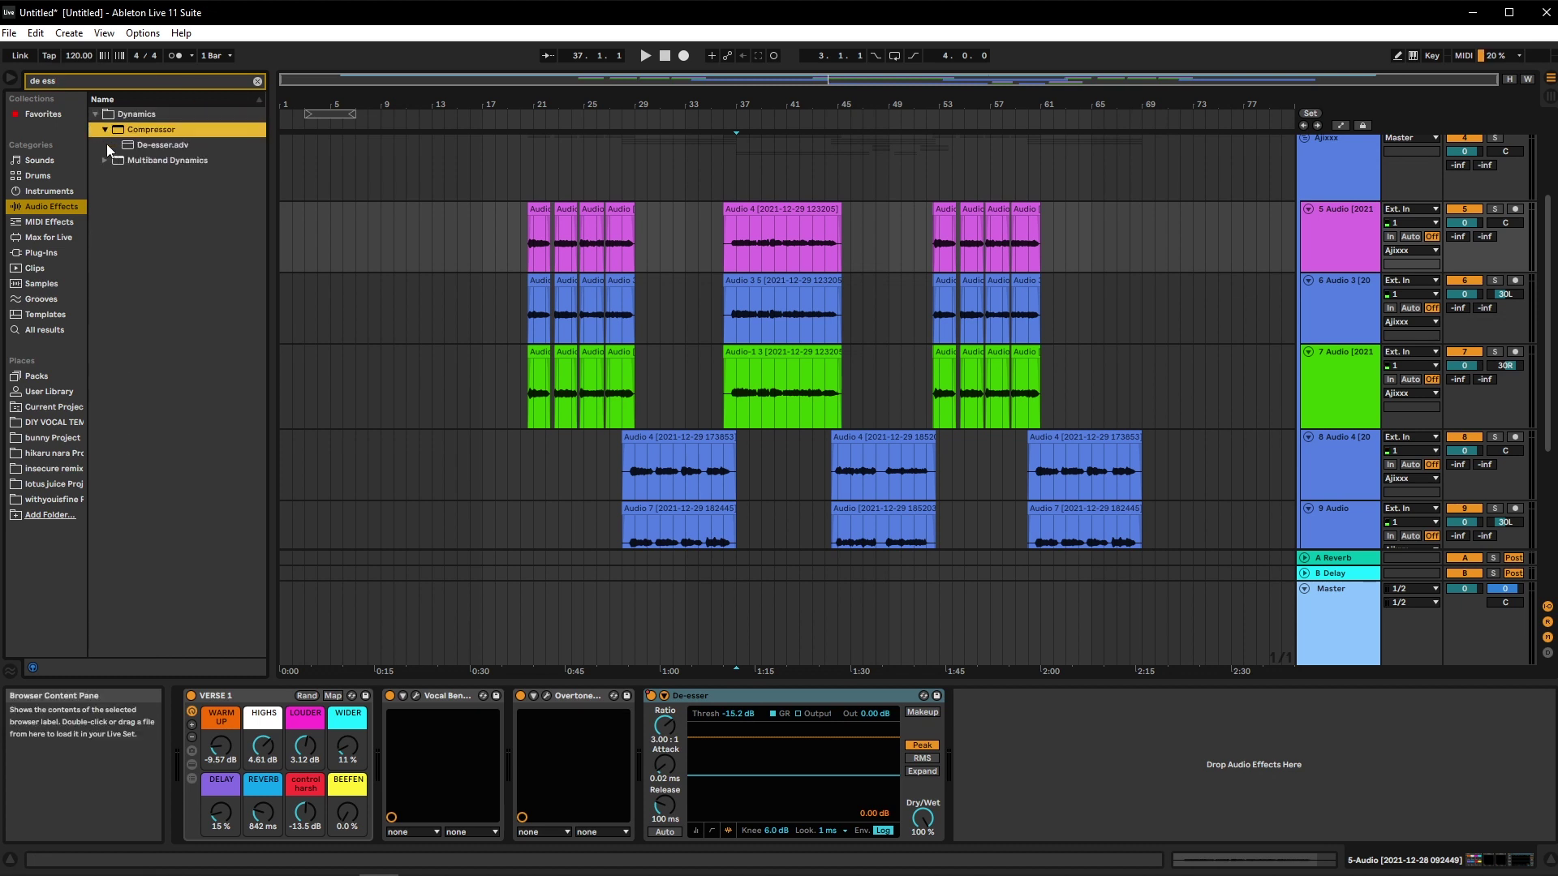
# Step: Place the insert marker at 73.1.1 on track 6 and check its VERSE 1 rack and Forest Floor reverb
pyautogui.click(1191, 276)
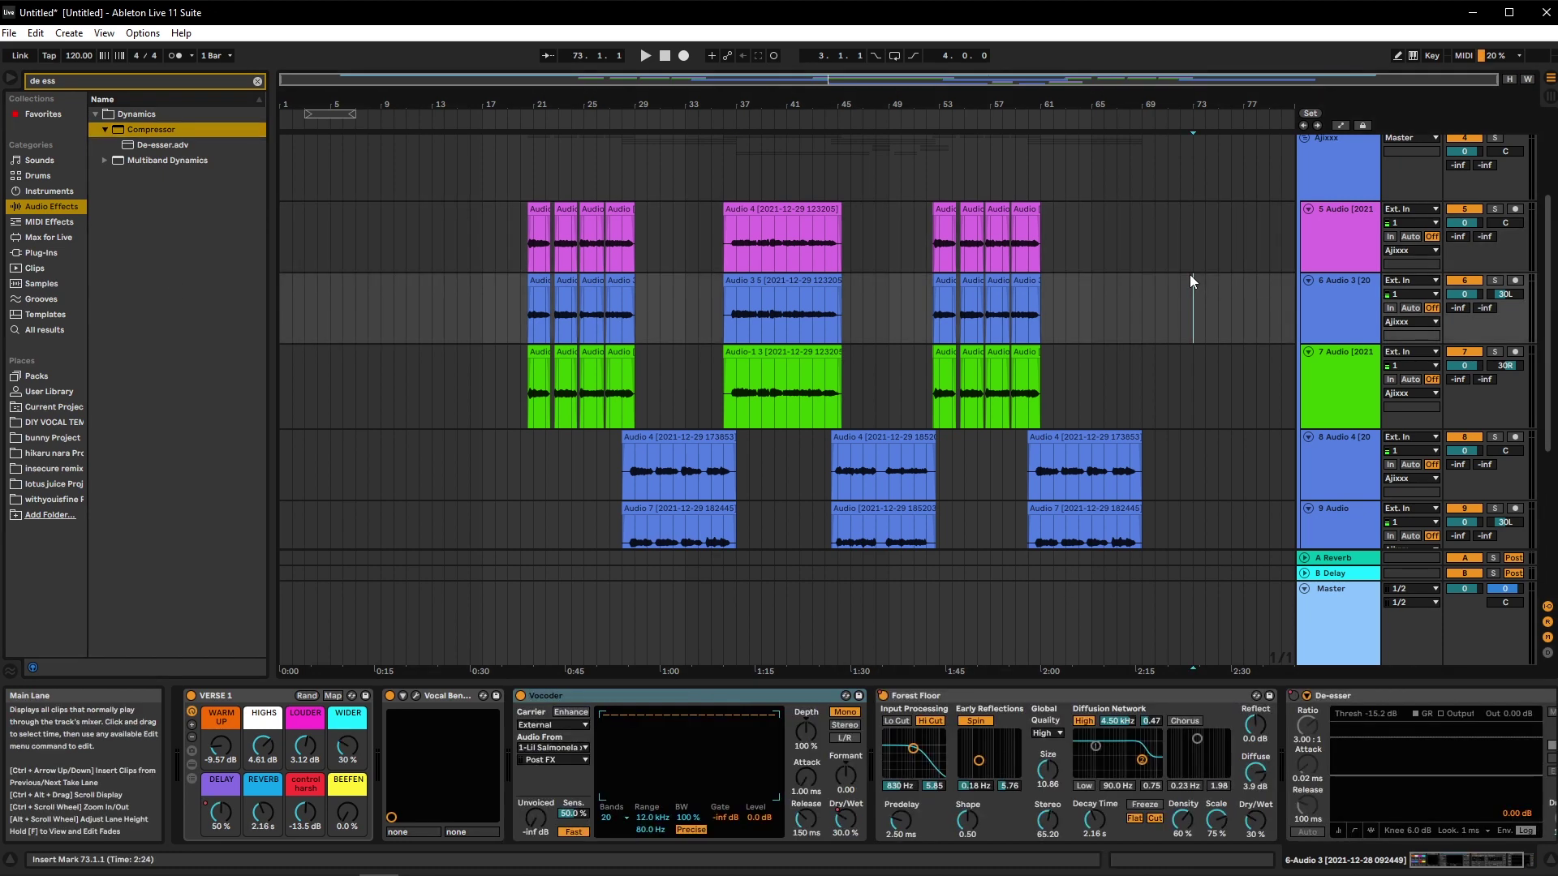
pyautogui.click(1345, 384)
pyautogui.click(1354, 333)
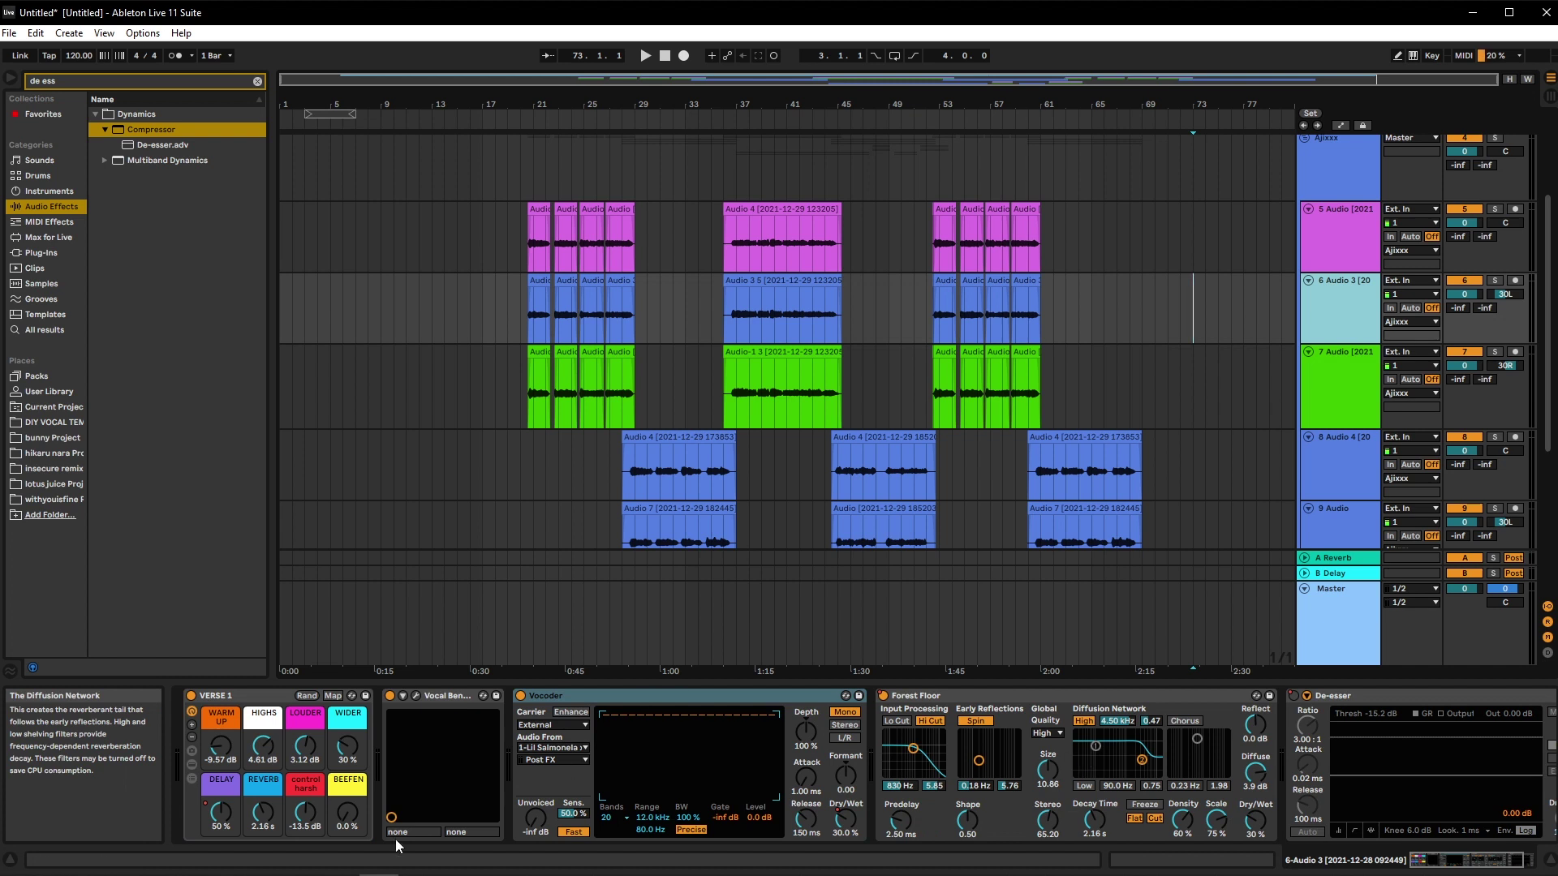
pyautogui.click(243, 700)
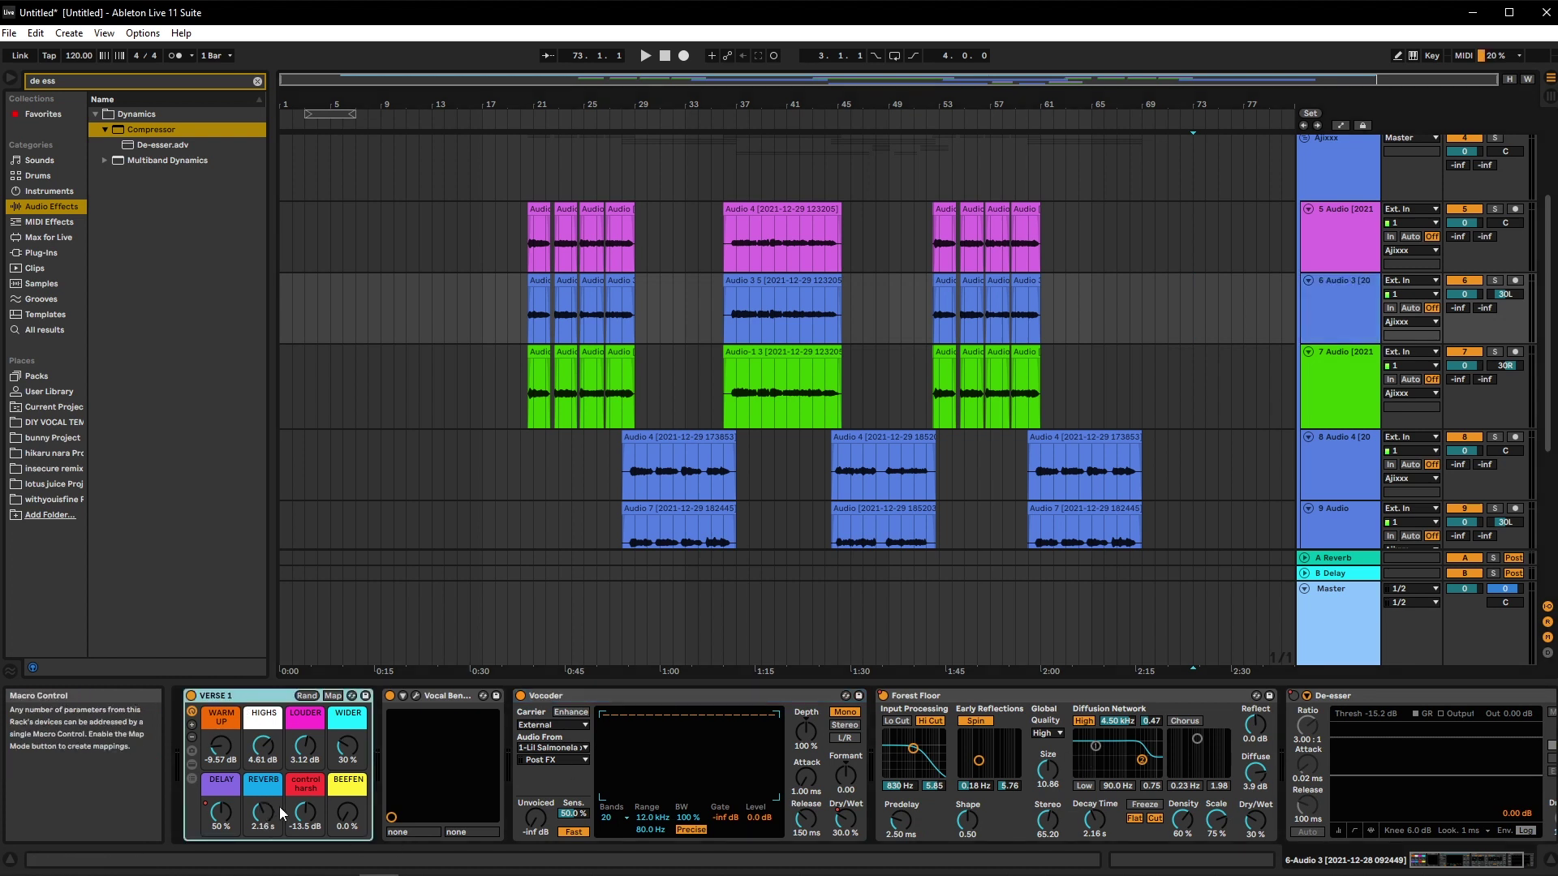
pyautogui.click(983, 695)
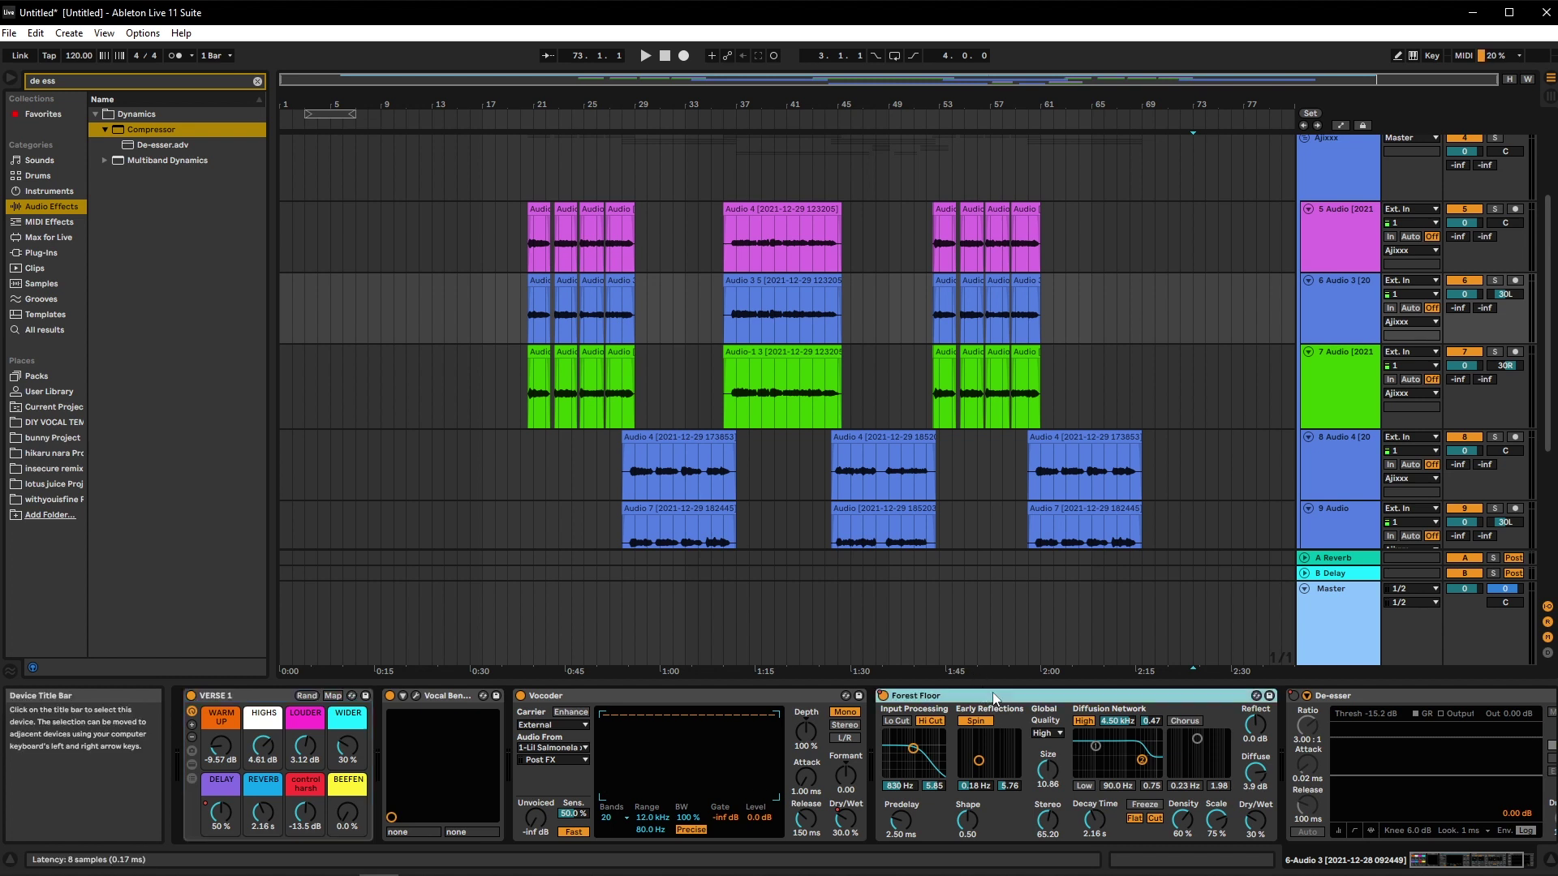
# Step: Search the audio effects for "forest" and view the De-esser in track 6's device chain
pyautogui.click(256, 82)
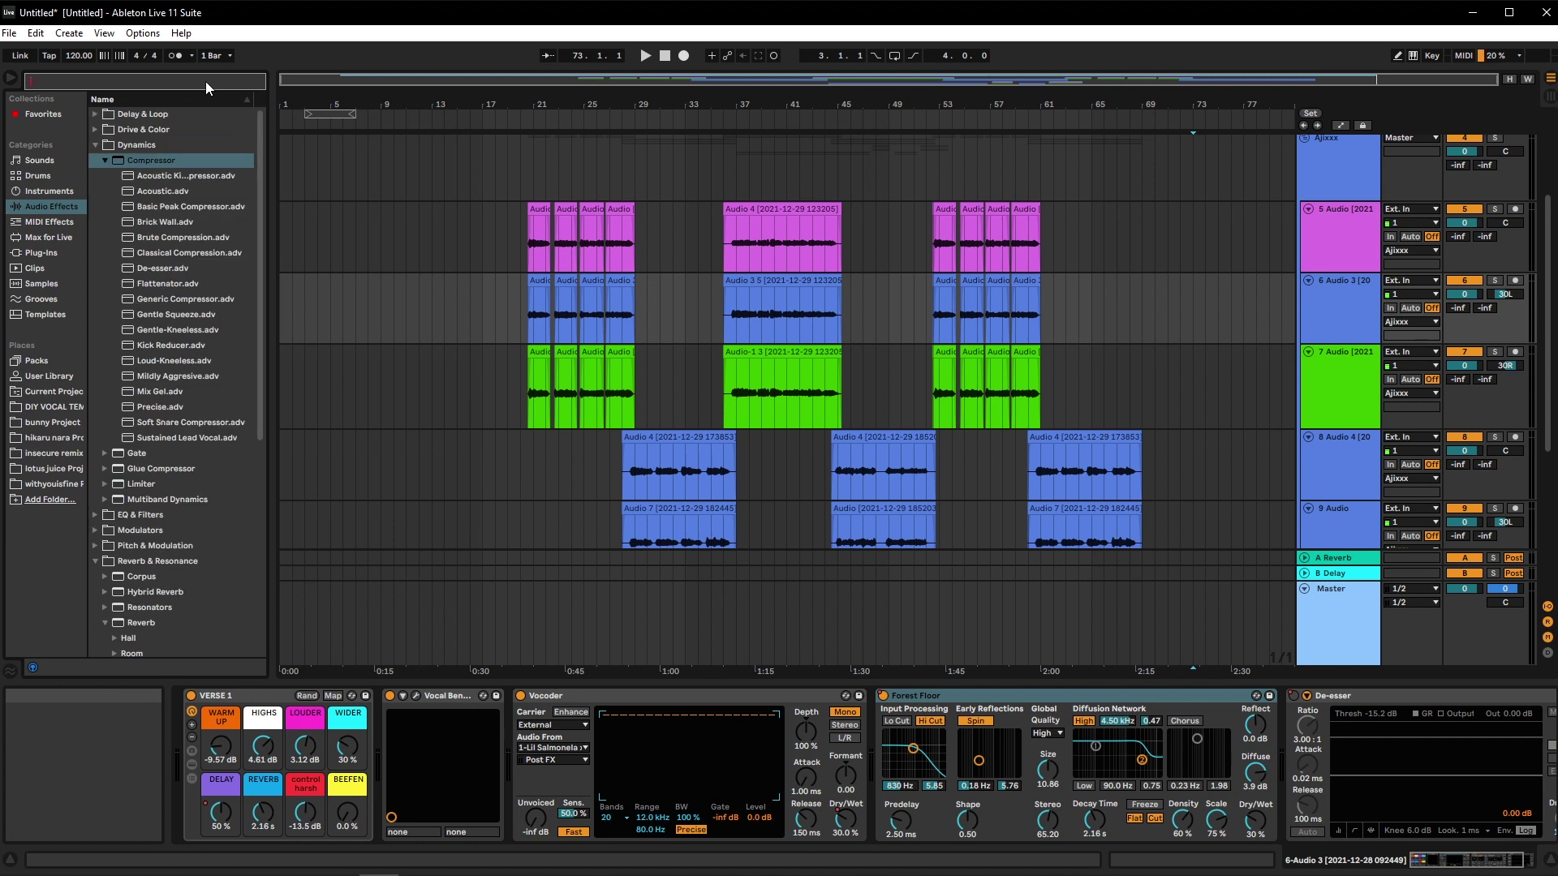
pyautogui.write('forest')
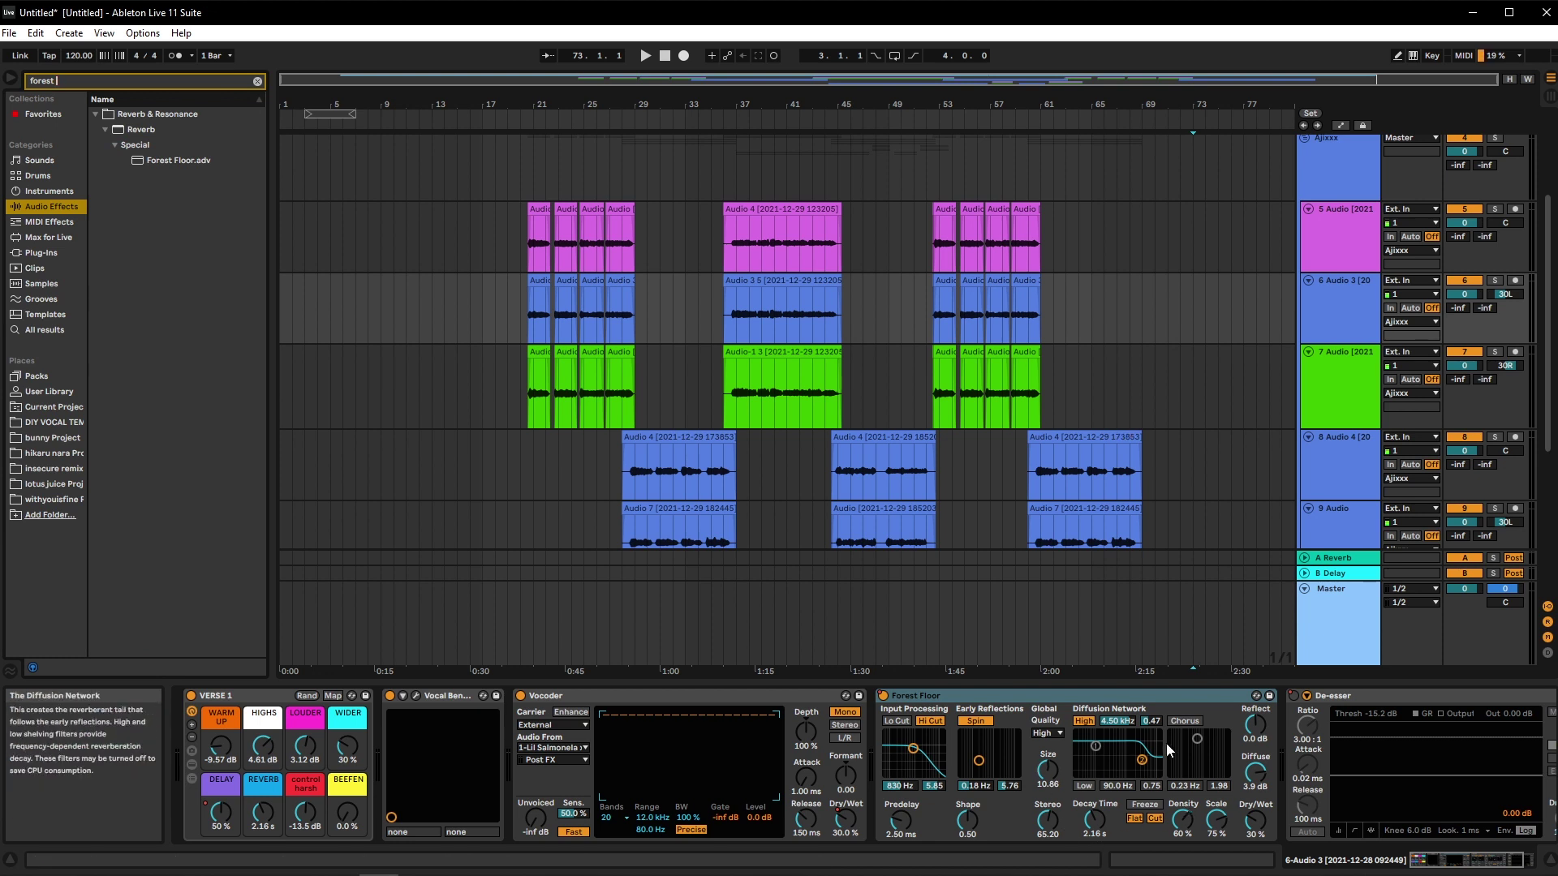
pyautogui.scroll(-2, 1195, 728)
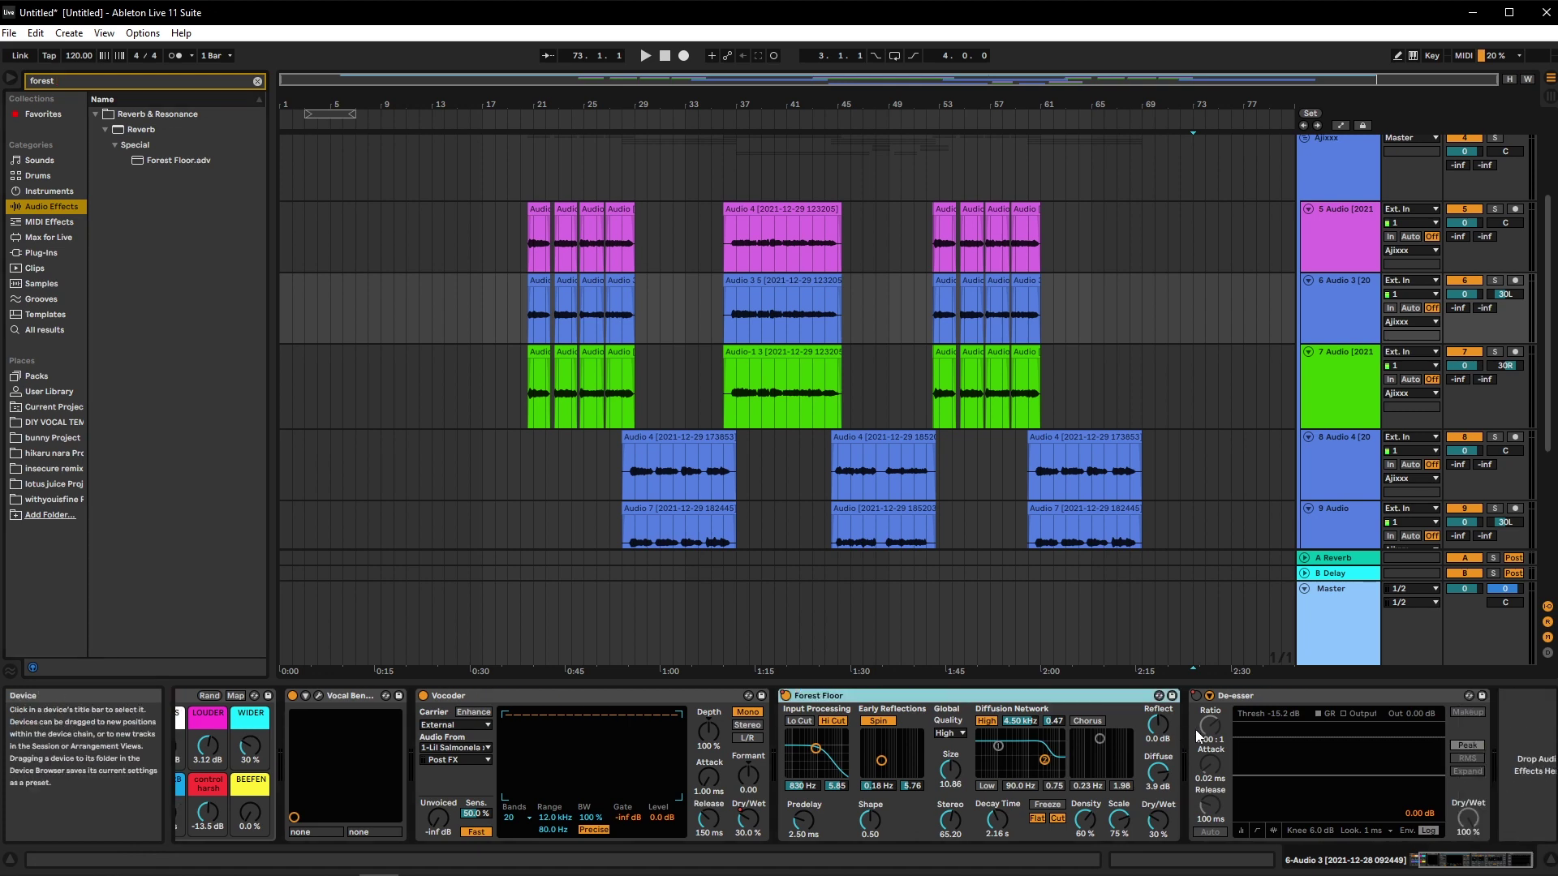
# Step: Place the insert marker at 77.1.1, view track 9's device chain and select its VERSE 1 rack
pyautogui.click(1243, 378)
pyautogui.scroll(-3, 1087, 427)
pyautogui.scroll(-3, 1087, 427)
pyautogui.click(1351, 325)
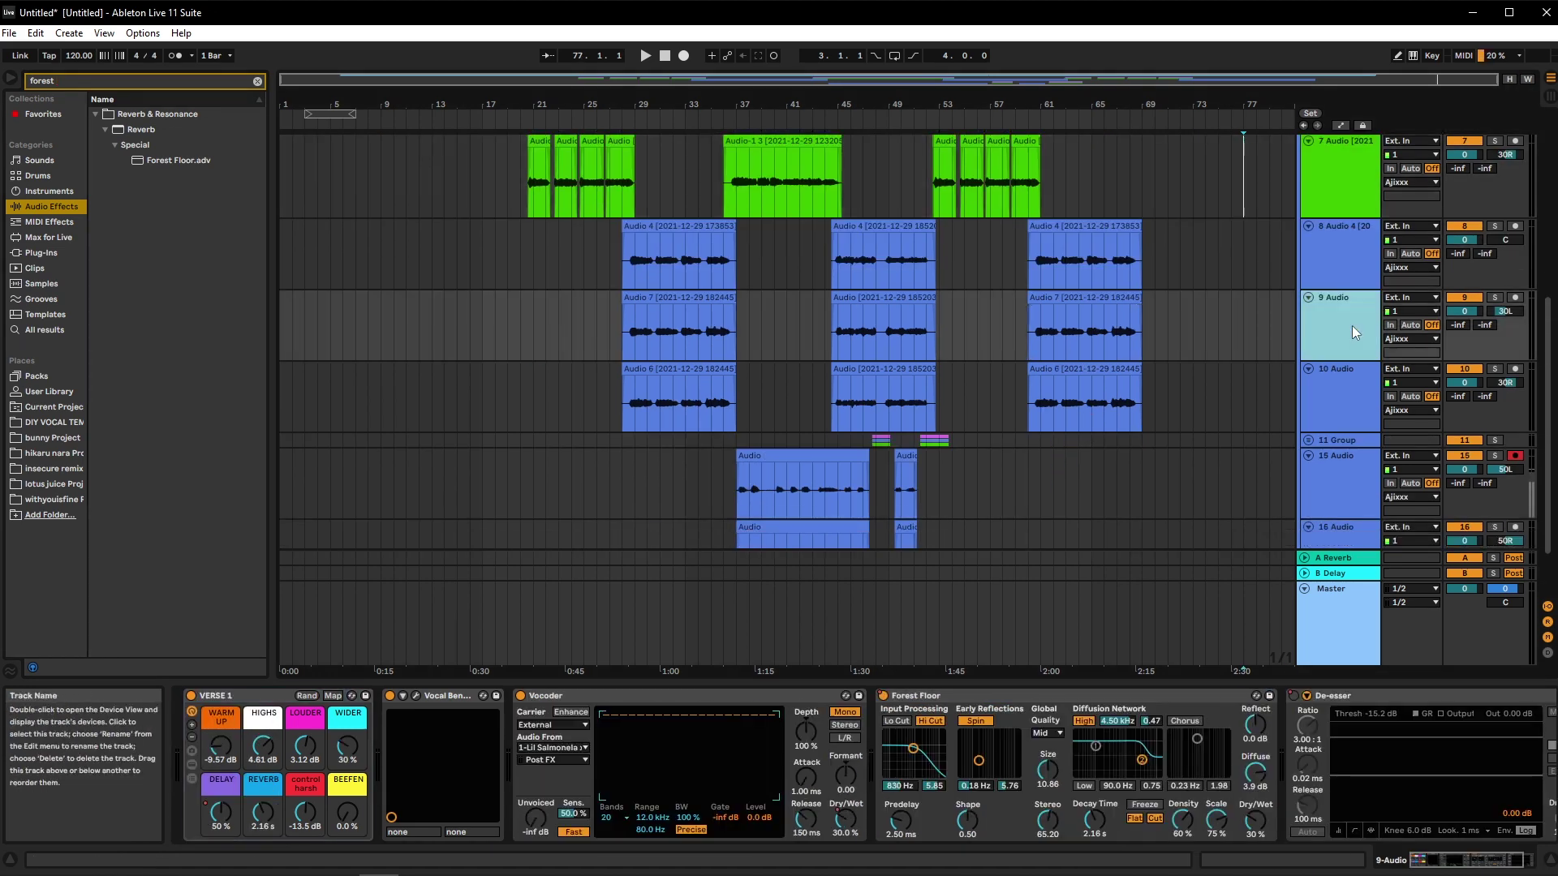
pyautogui.scroll(3, 1132, 420)
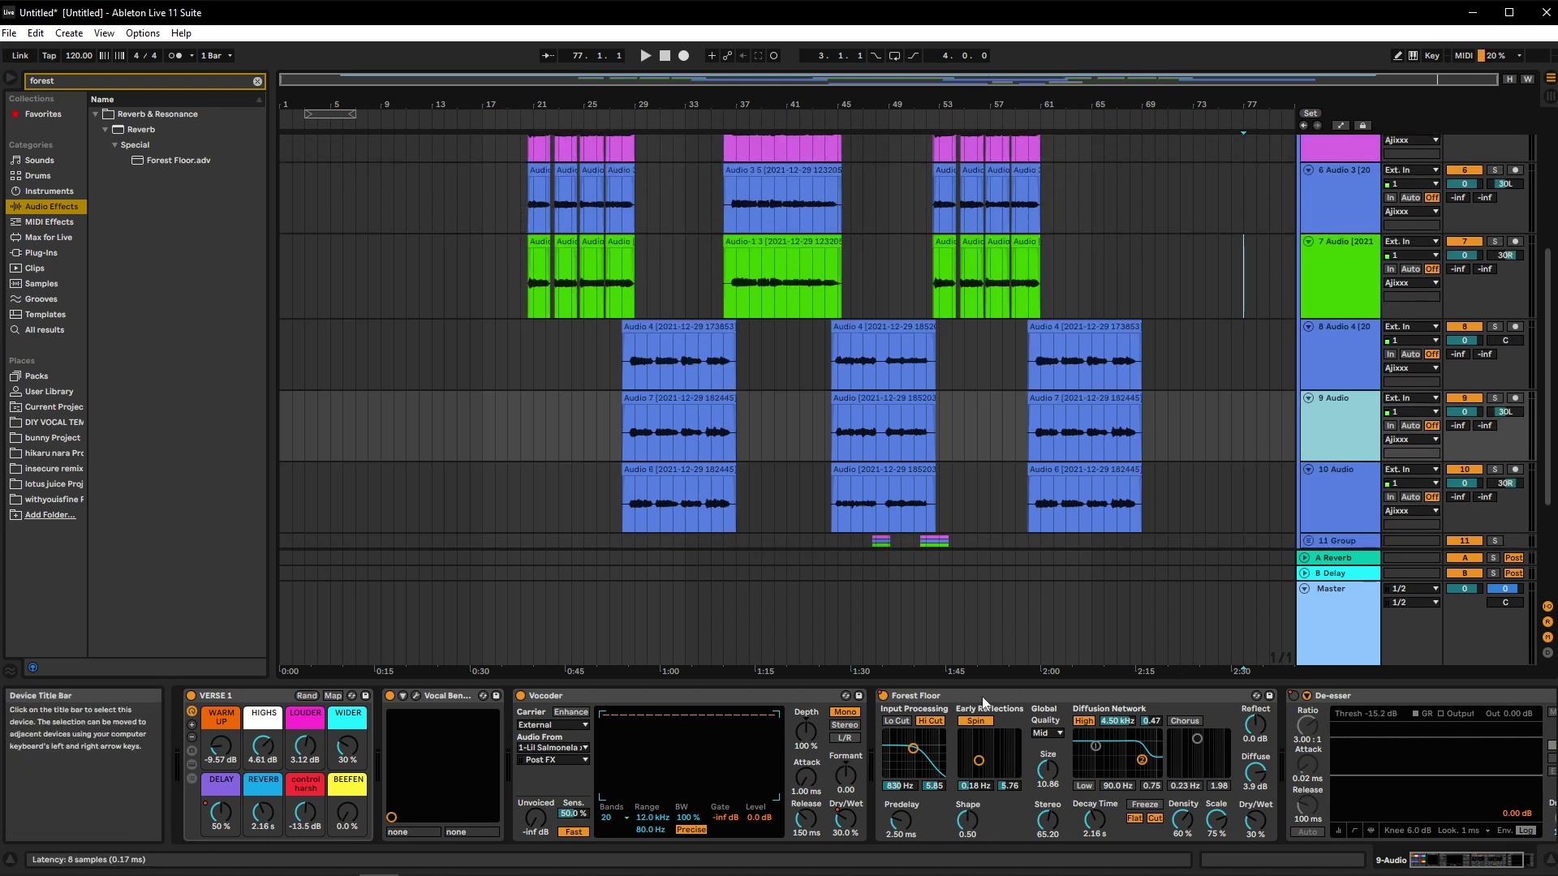
pyautogui.click(230, 694)
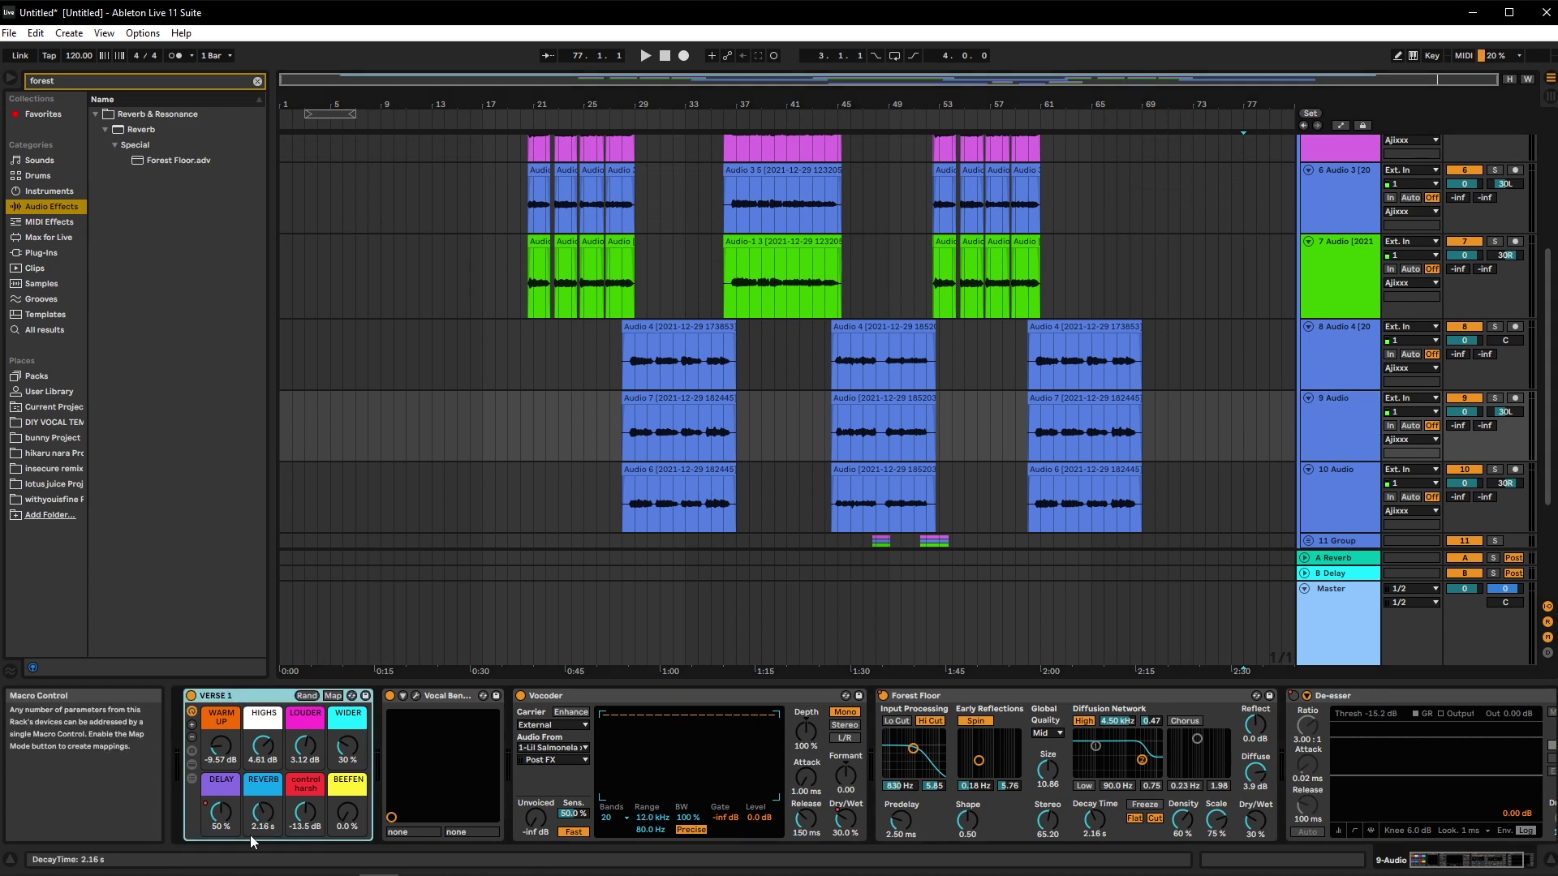
# Step: Unfold the track 11 group and play its ad-lib layers from 47.1.1 on track 12
pyautogui.click(1005, 420)
pyautogui.scroll(-10, 1005, 420)
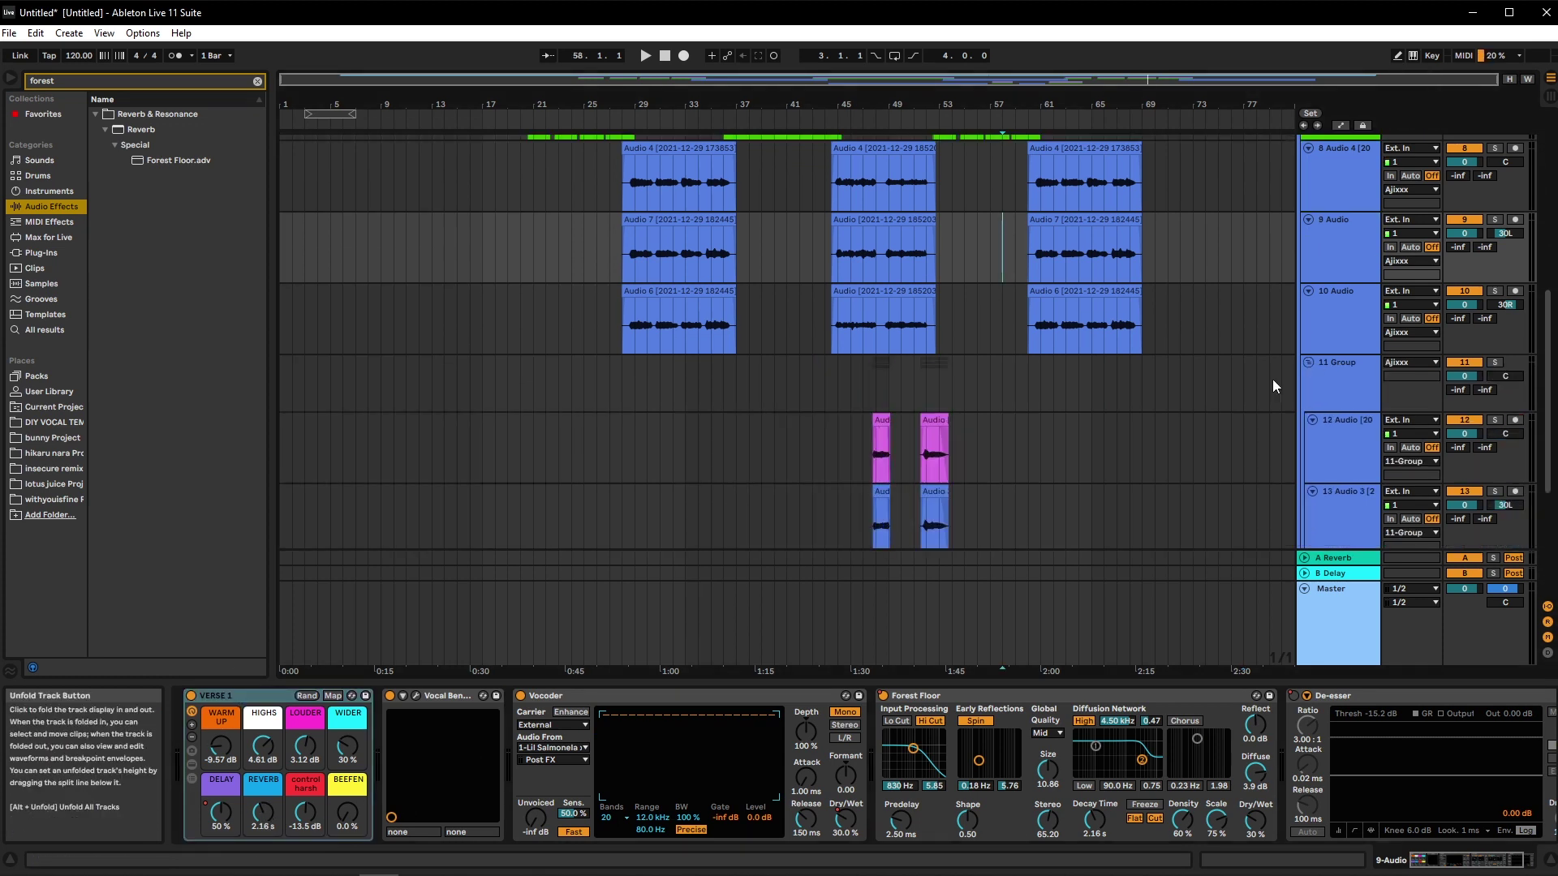
pyautogui.keyDown('ctrl'); pyautogui.scroll(2, 939, 365); pyautogui.keyUp('ctrl')
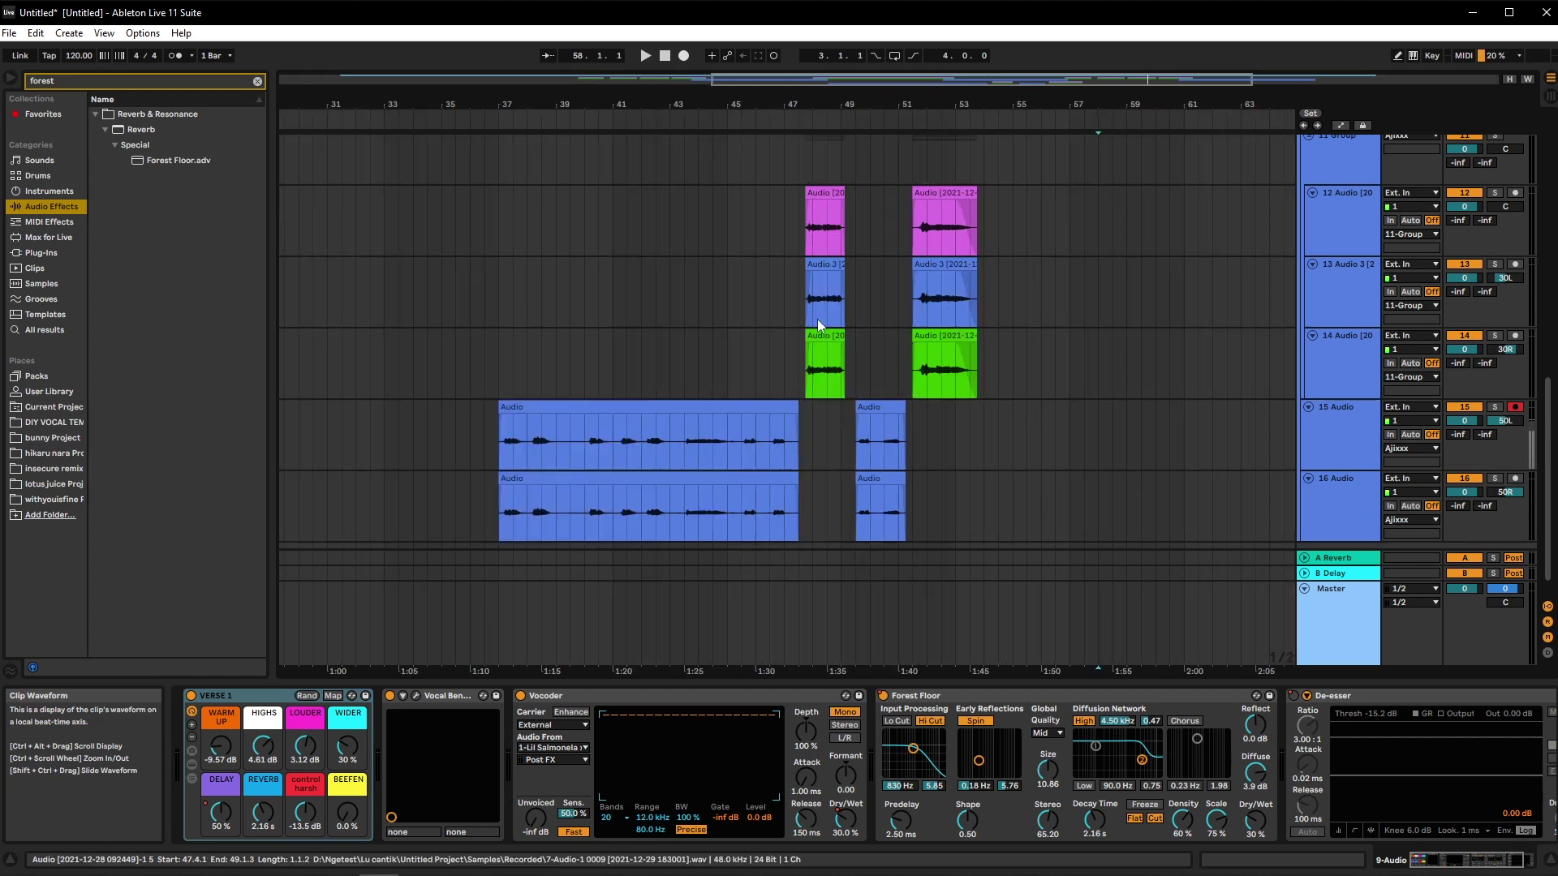
pyautogui.click(785, 219)
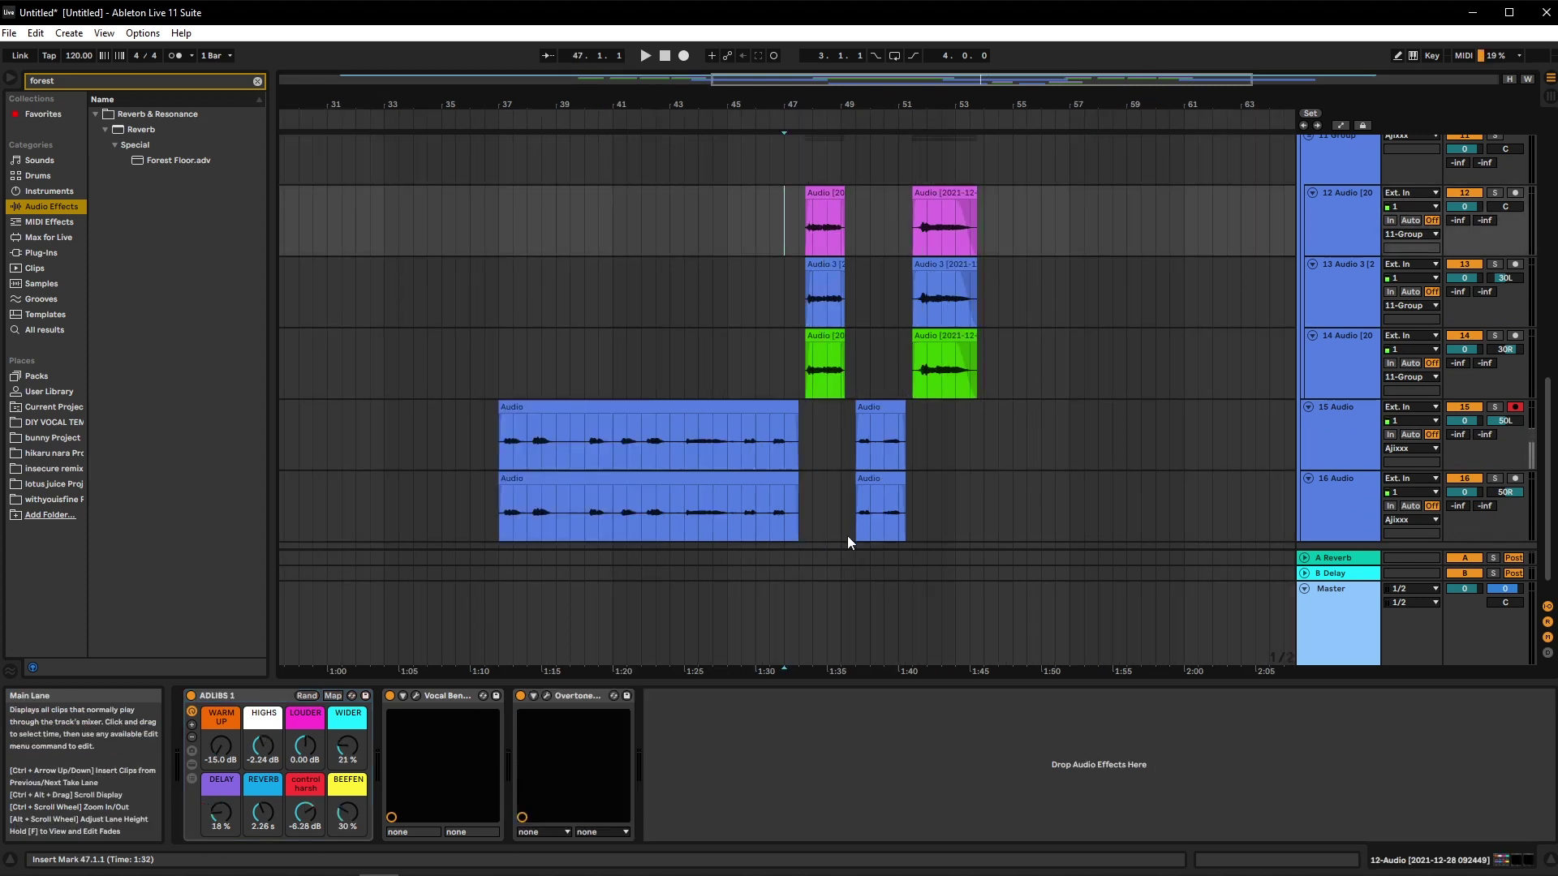
pyautogui.press('space')
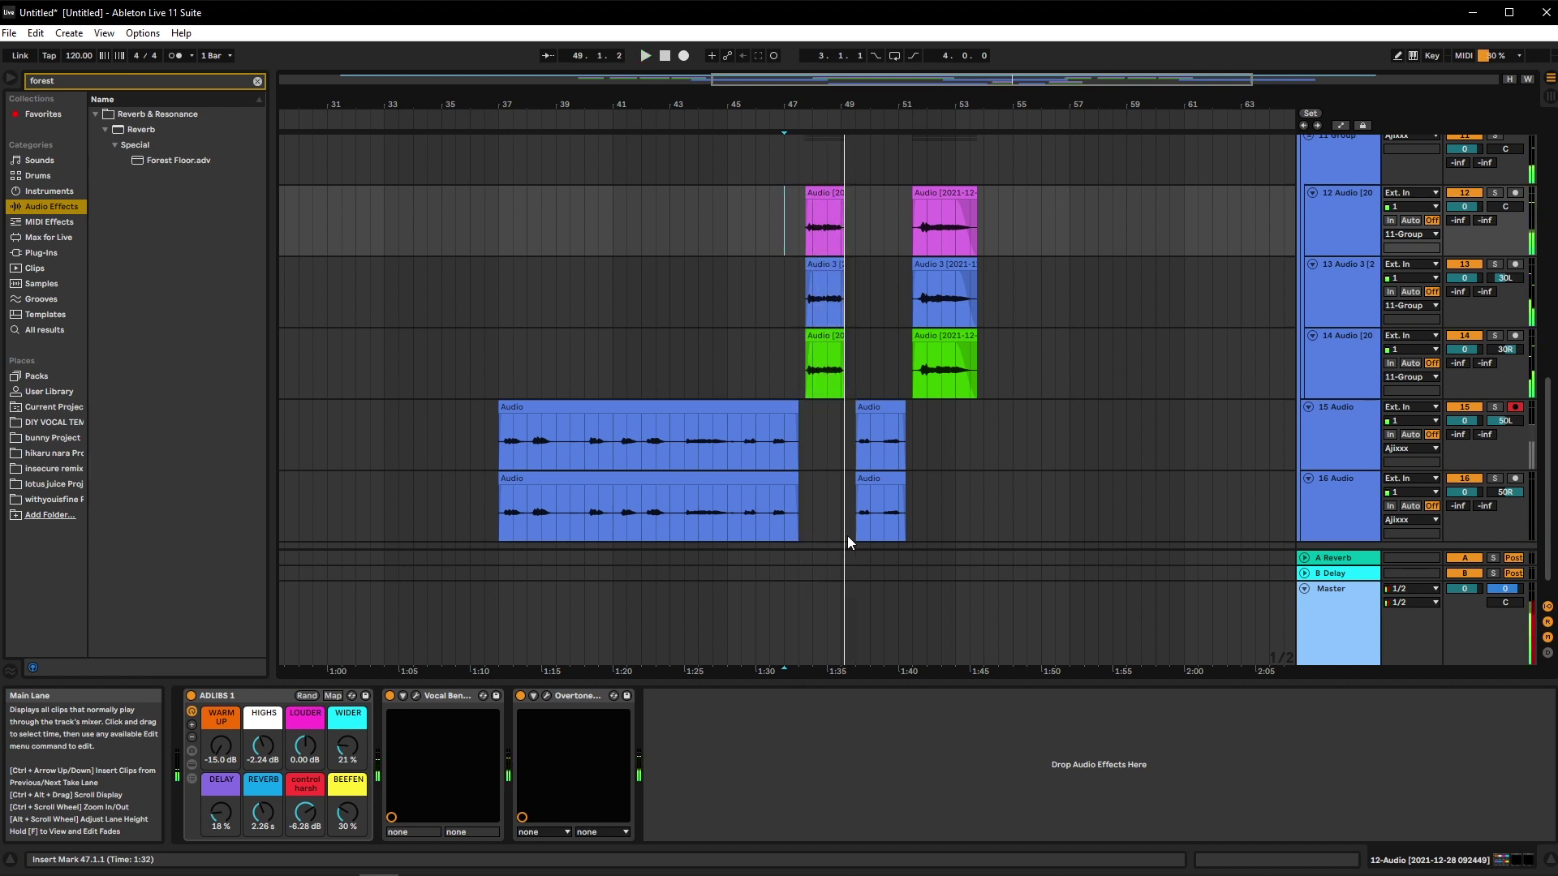
pyautogui.press('space')
# Step: Show track 13's devices, search for "telephone" and expand EQ Eight's Vocal folder to locate the Telephone Vocal preset
pyautogui.click(556, 296)
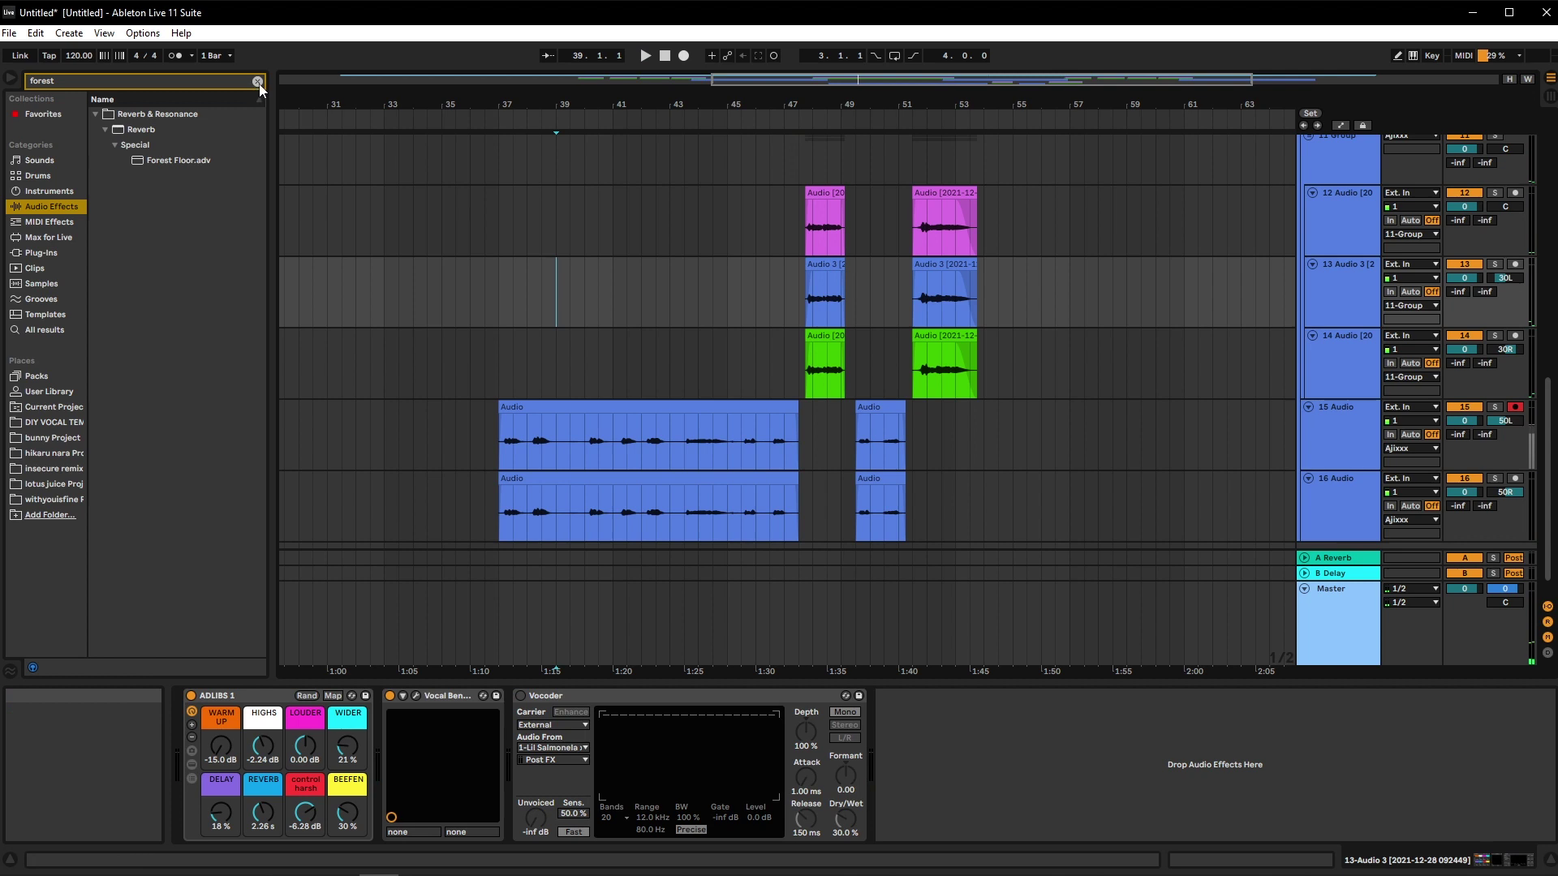
pyautogui.click(257, 81)
pyautogui.write('telephone')
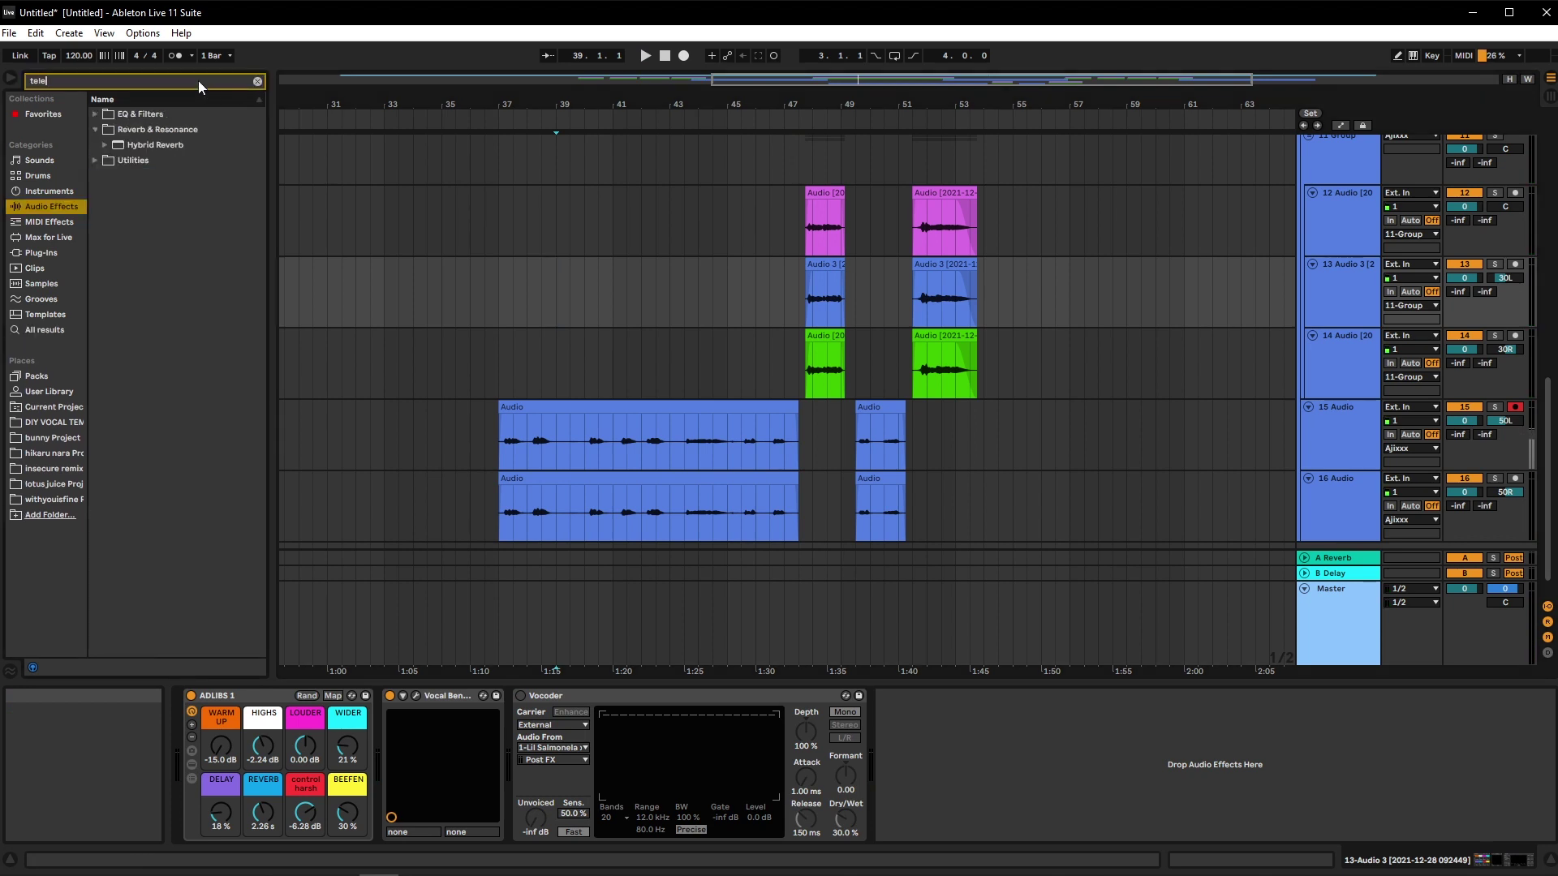
pyautogui.click(95, 115)
pyautogui.click(106, 129)
pyautogui.click(114, 147)
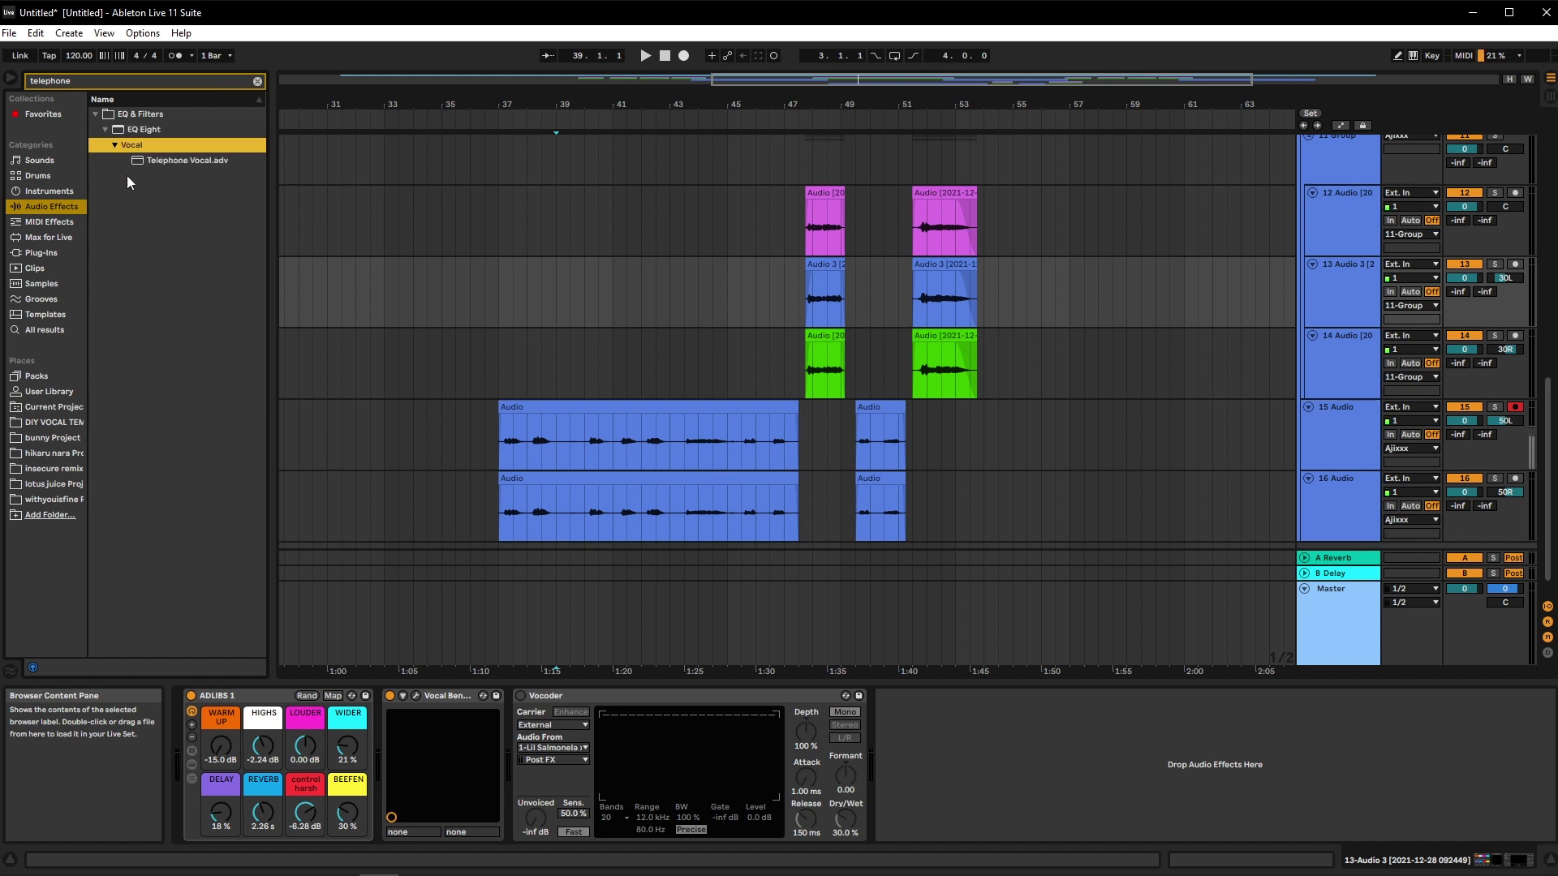
# Step: View the devices of tracks 13 and 12, and place the insert marker at 47.1.1 on track 12
pyautogui.click(655, 323)
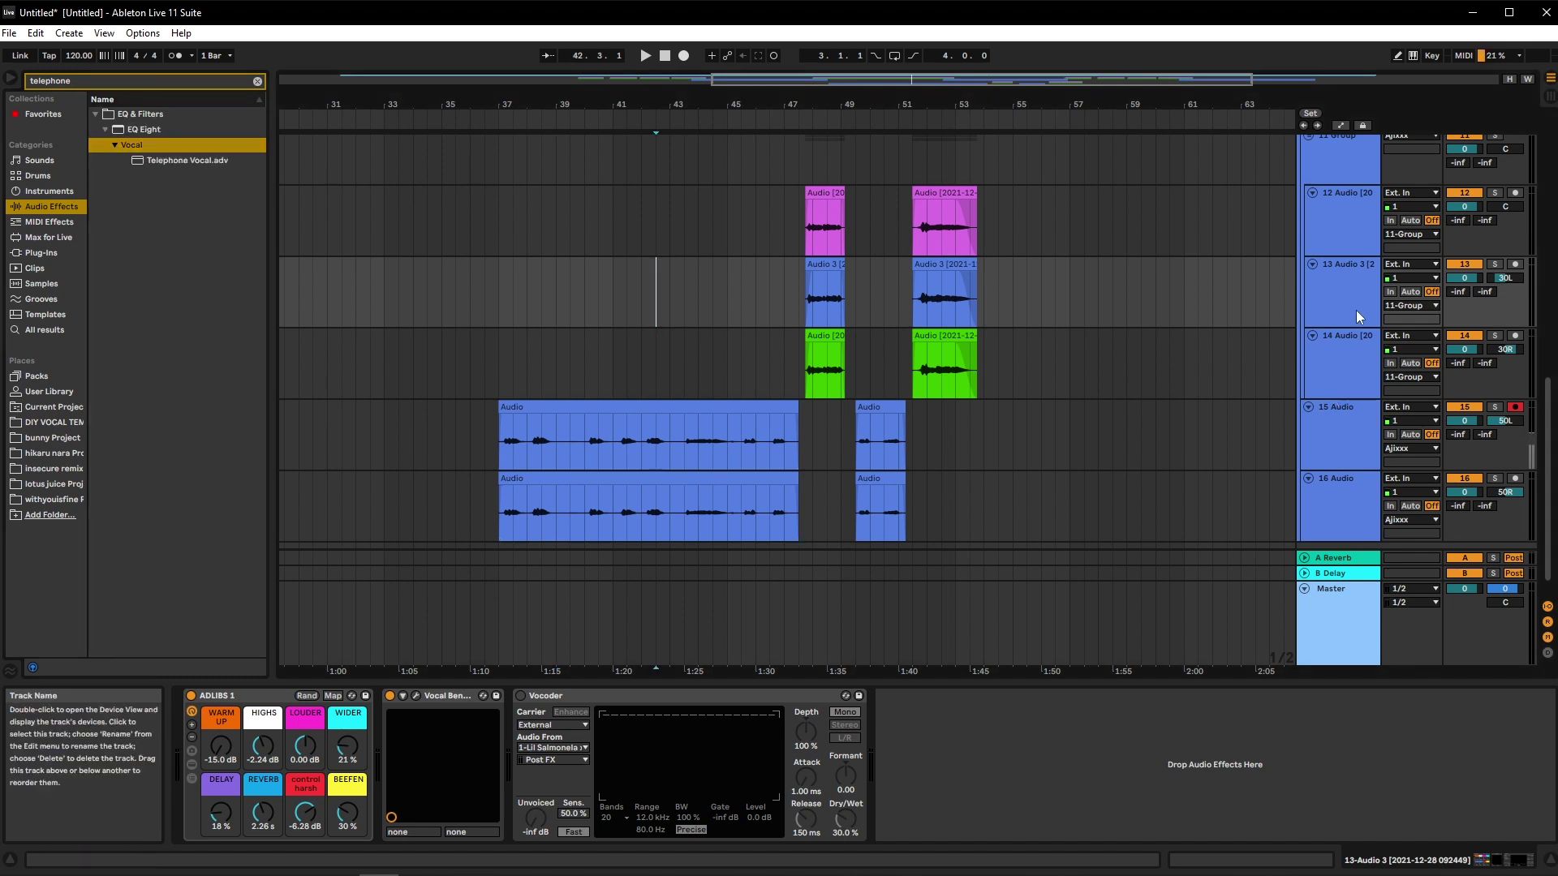
pyautogui.click(1360, 232)
pyautogui.scroll(1, 1339, 296)
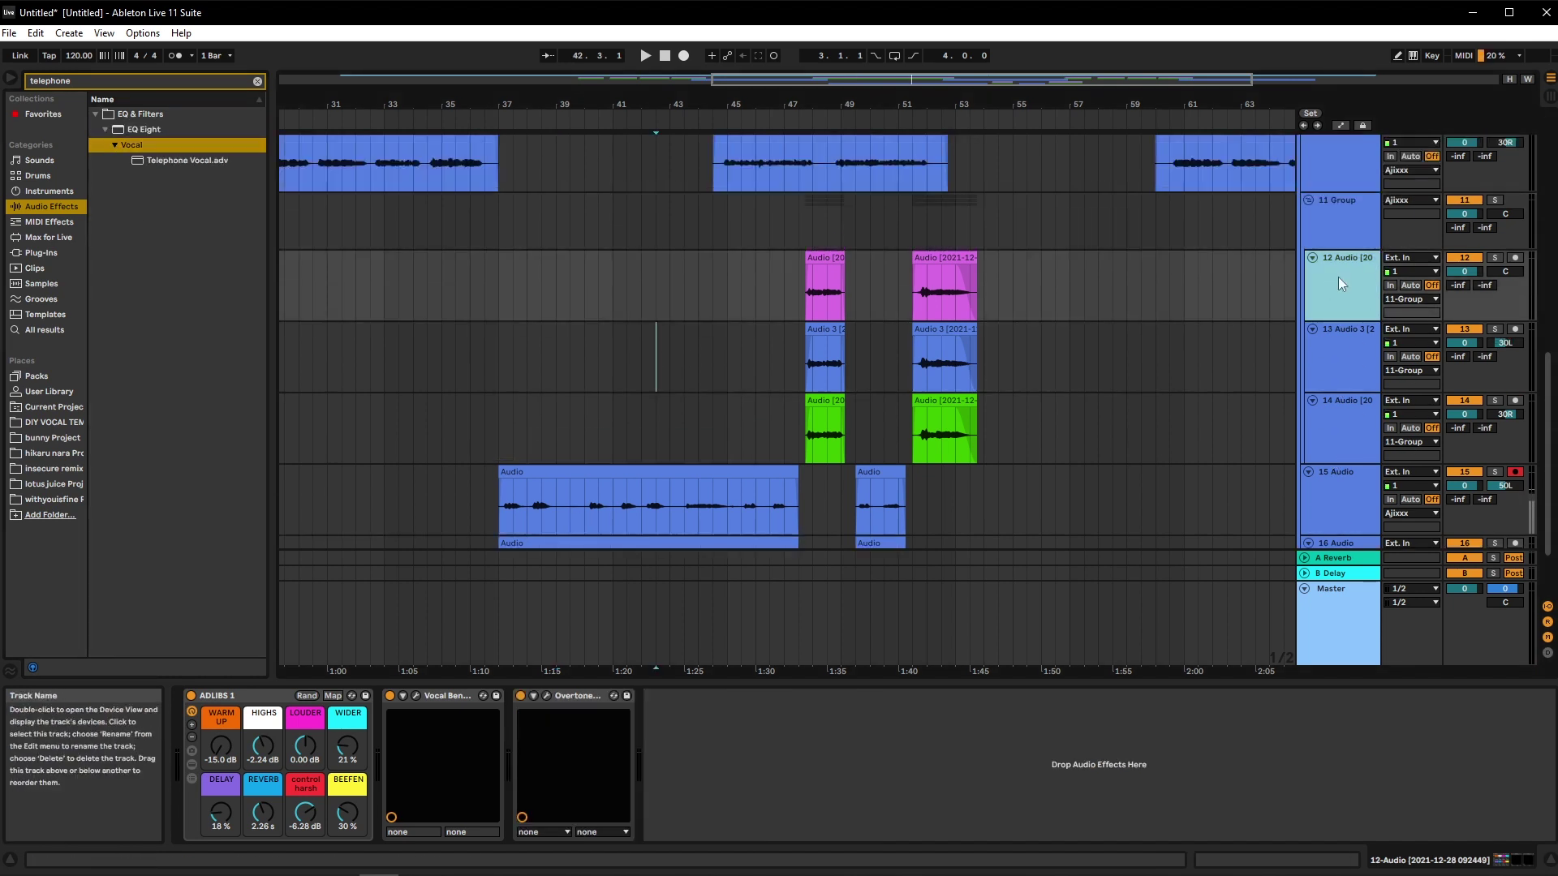
pyautogui.click(1335, 227)
pyautogui.click(786, 286)
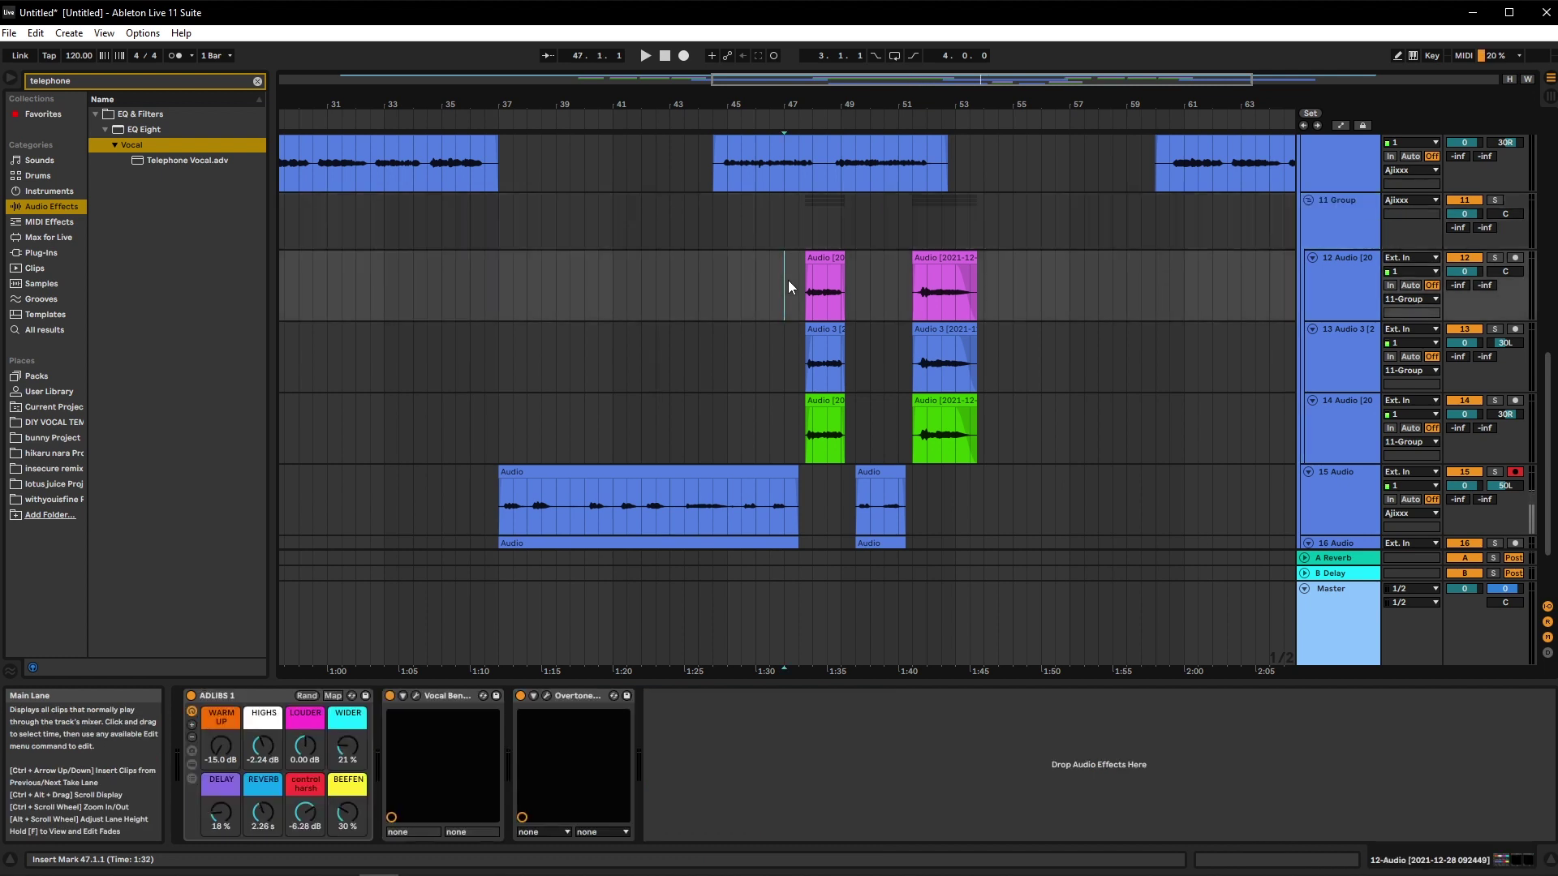
# Step: Play tracks 15 and 16 soloed from just before bar 37 and select track 15's ADLIBS 1 rack
pyautogui.scroll(-3, 803, 466)
pyautogui.scroll(-2, 786, 485)
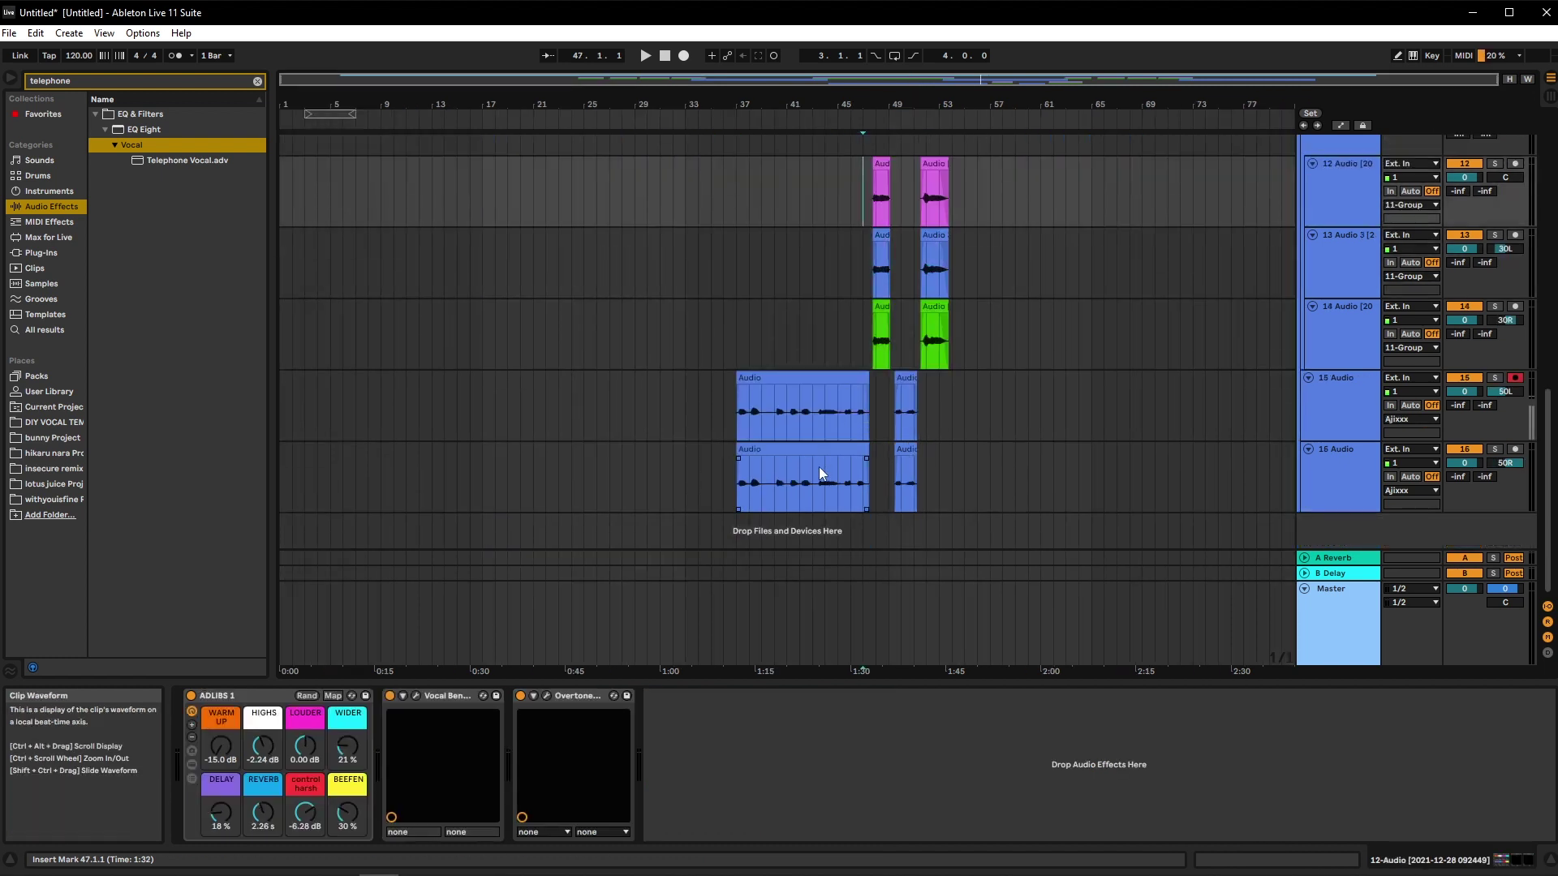
pyautogui.click(729, 422)
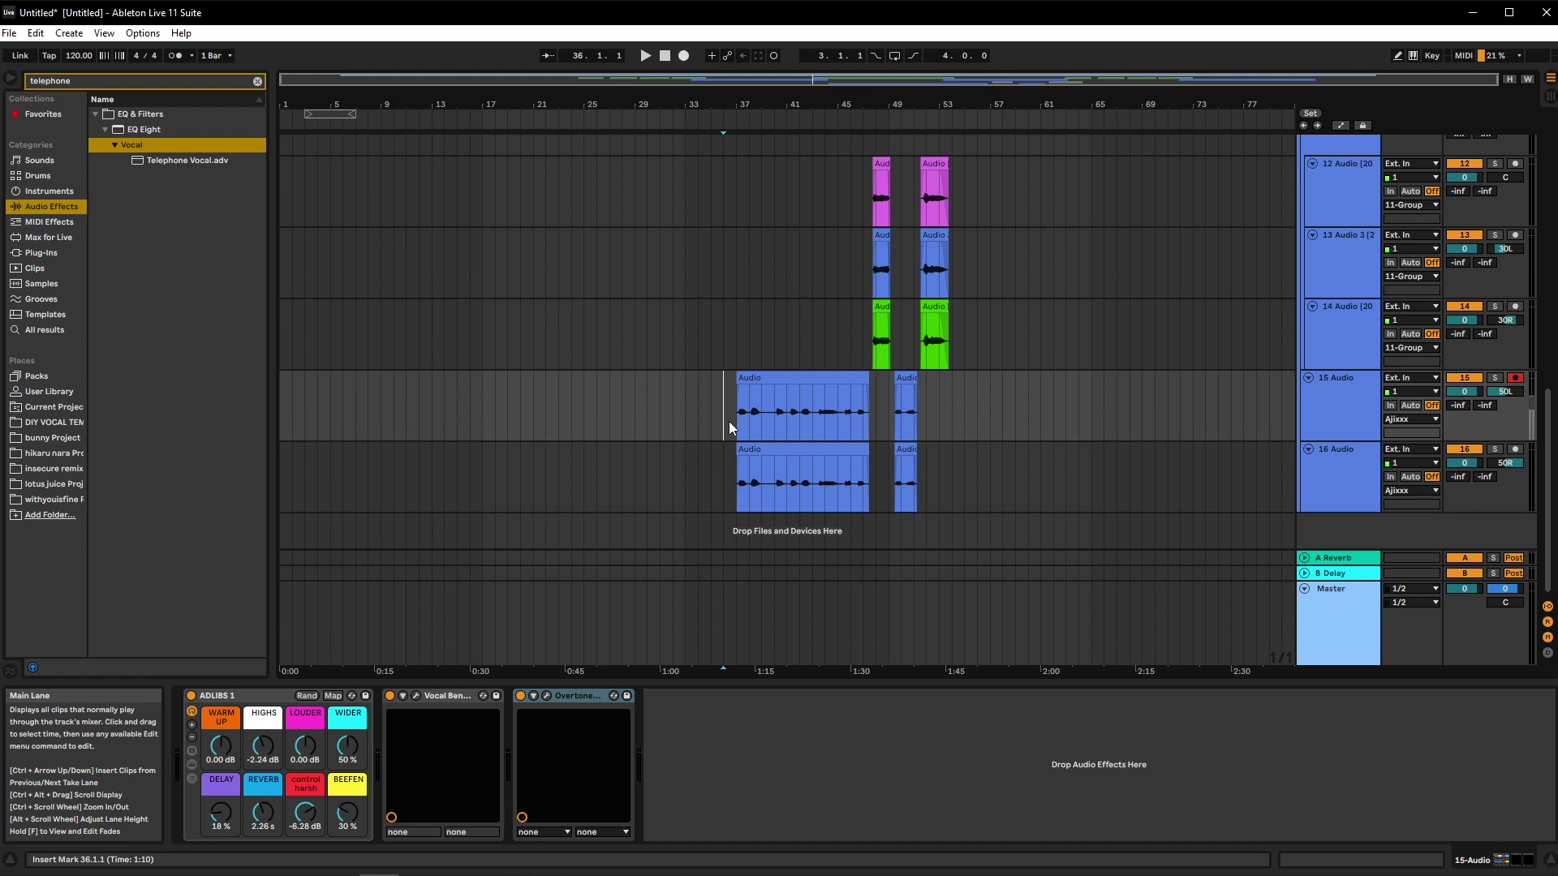
pyautogui.scroll(3, 735, 437)
pyautogui.press('space')
pyautogui.click(248, 702)
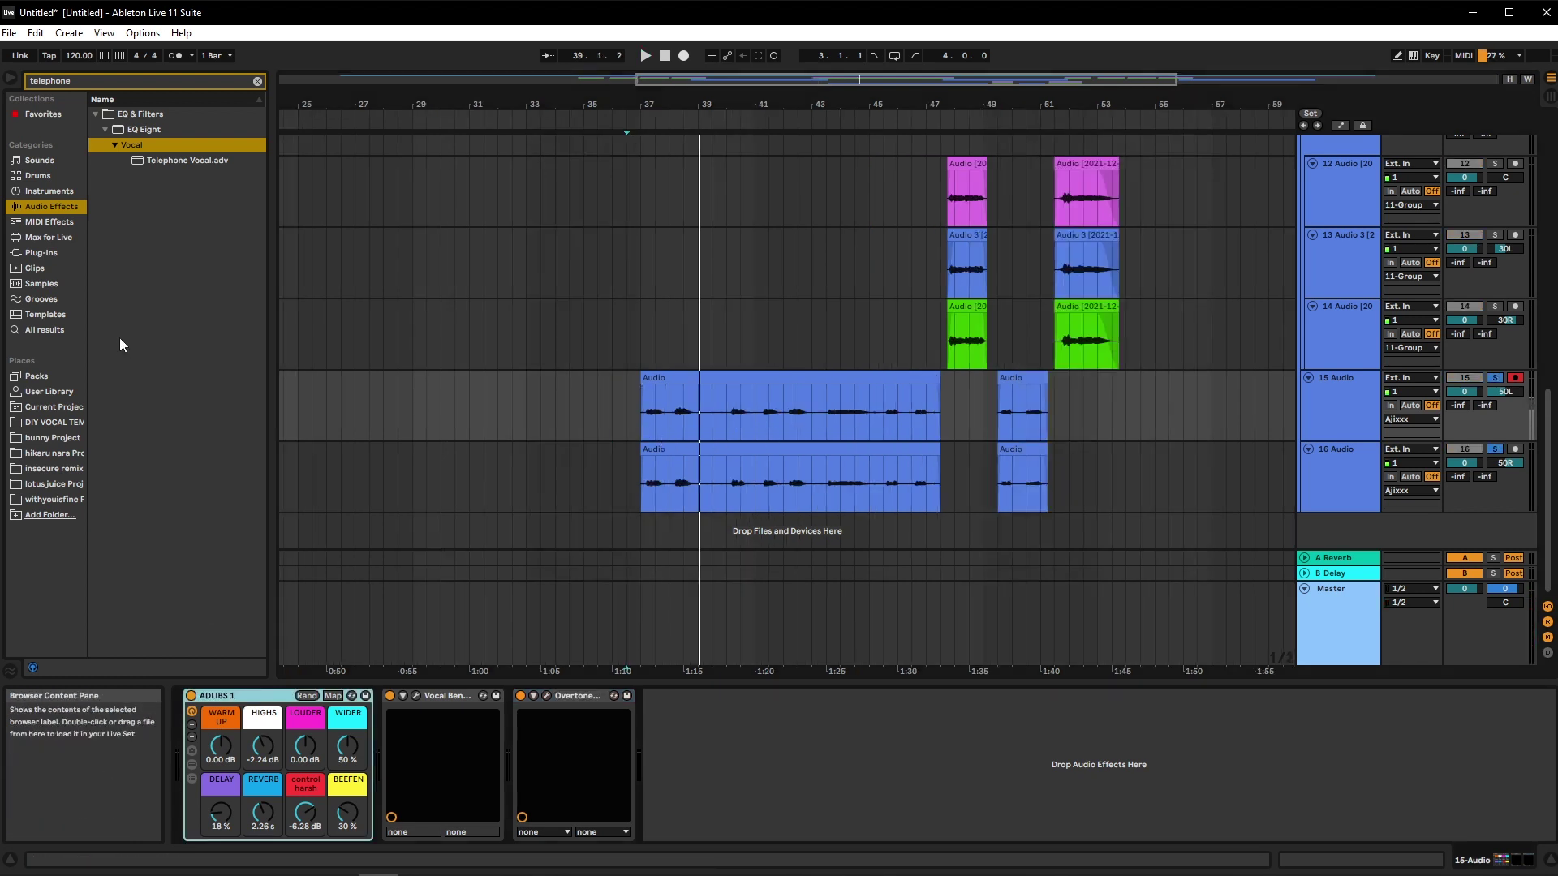
# Step: Show the DIY VOCAL TEMPLATE project's contents, and check track 15's Vocal Bender and Overtone GEQ devices
pyautogui.click(51, 422)
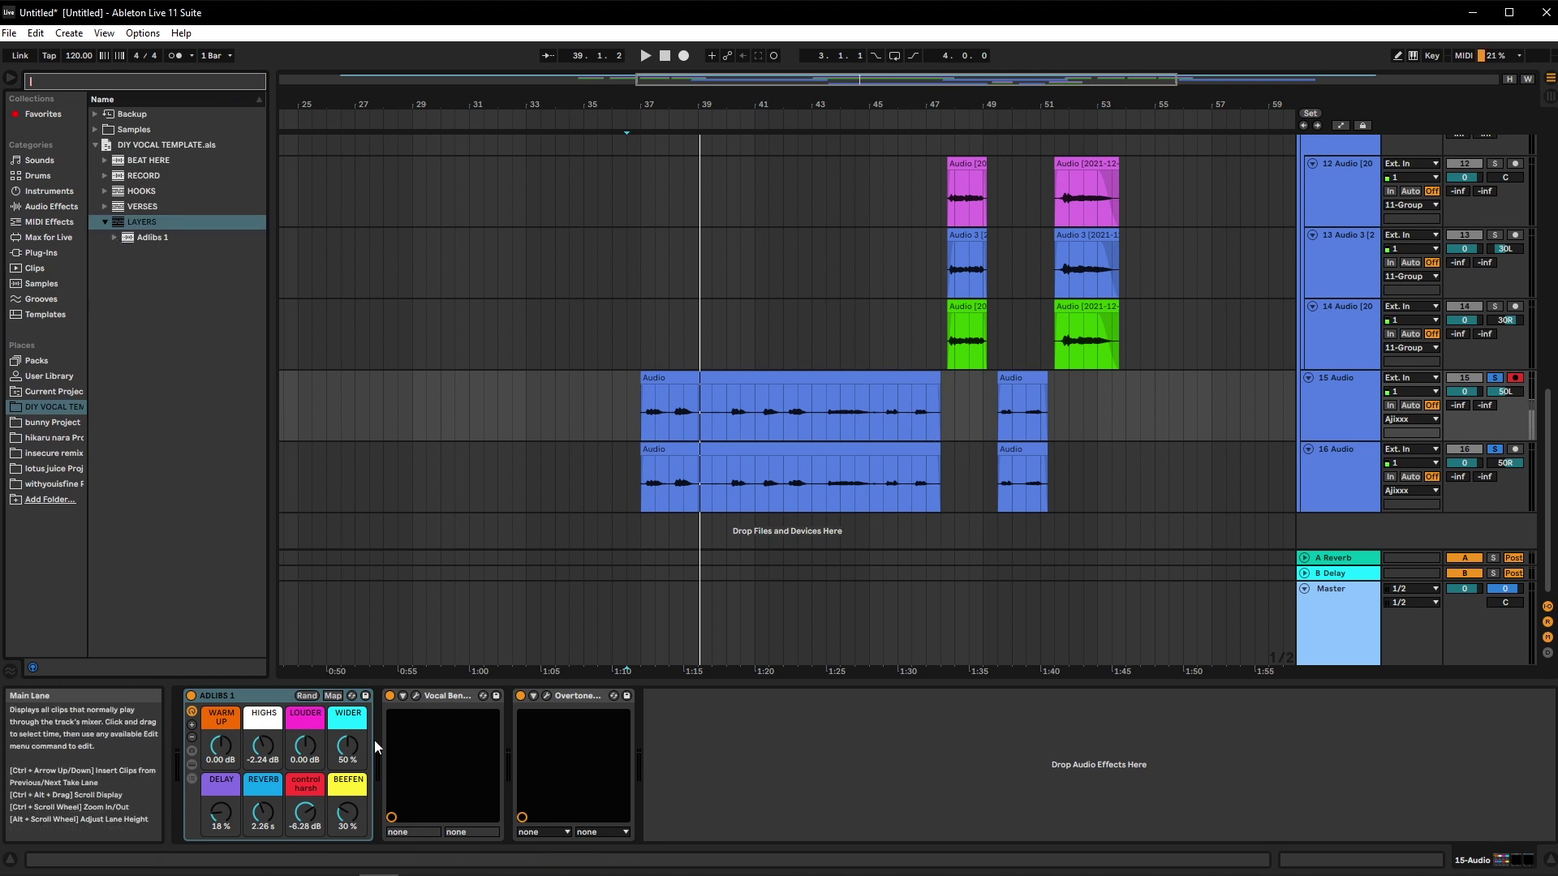
pyautogui.click(454, 701)
pyautogui.click(1327, 423)
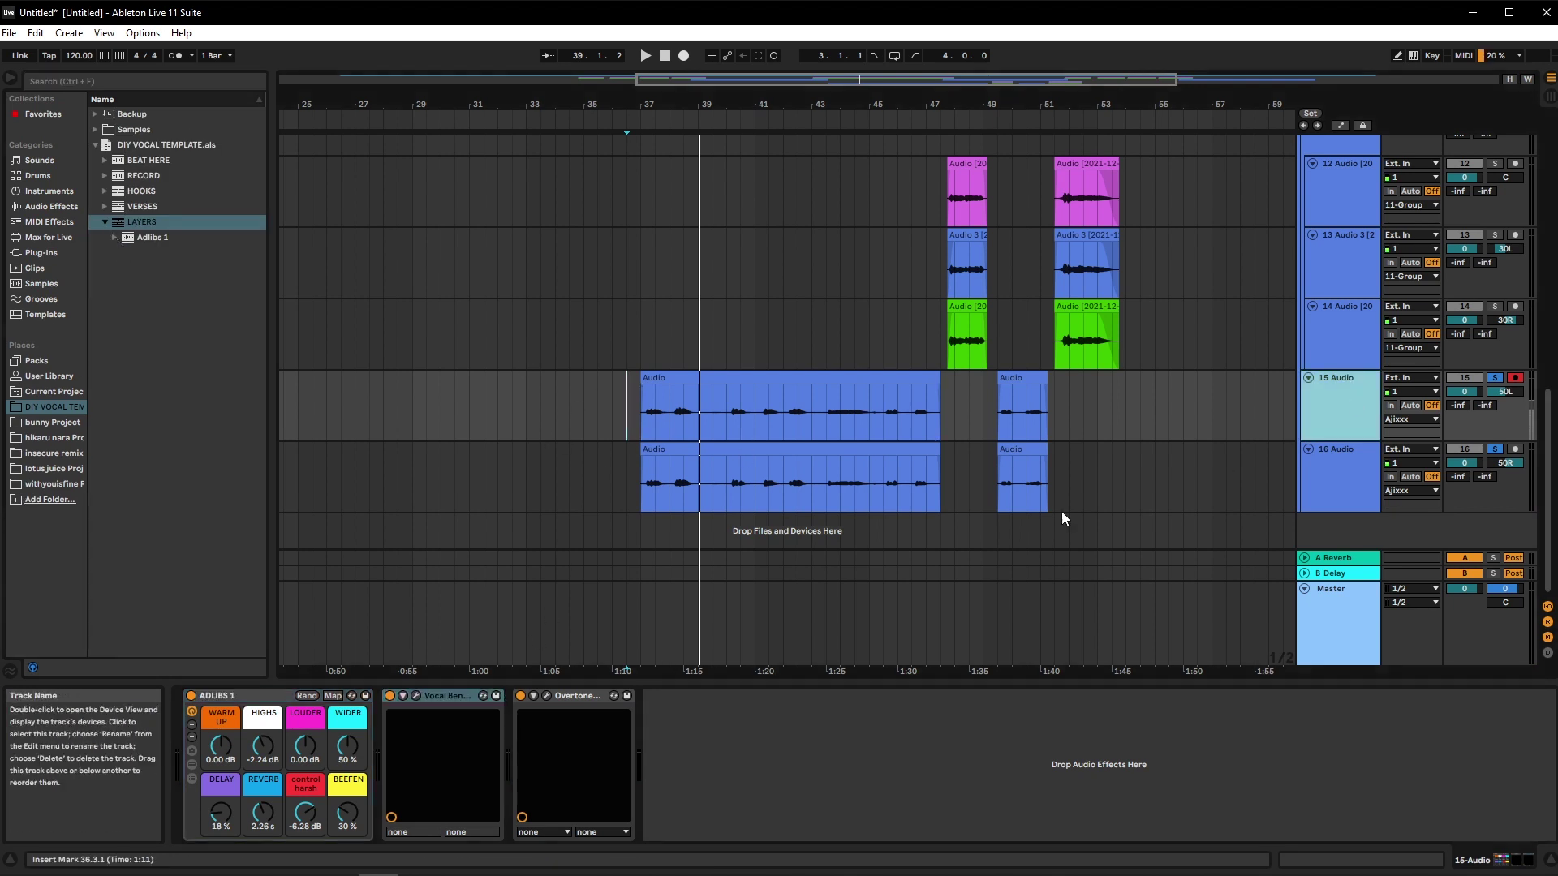
pyautogui.click(454, 700)
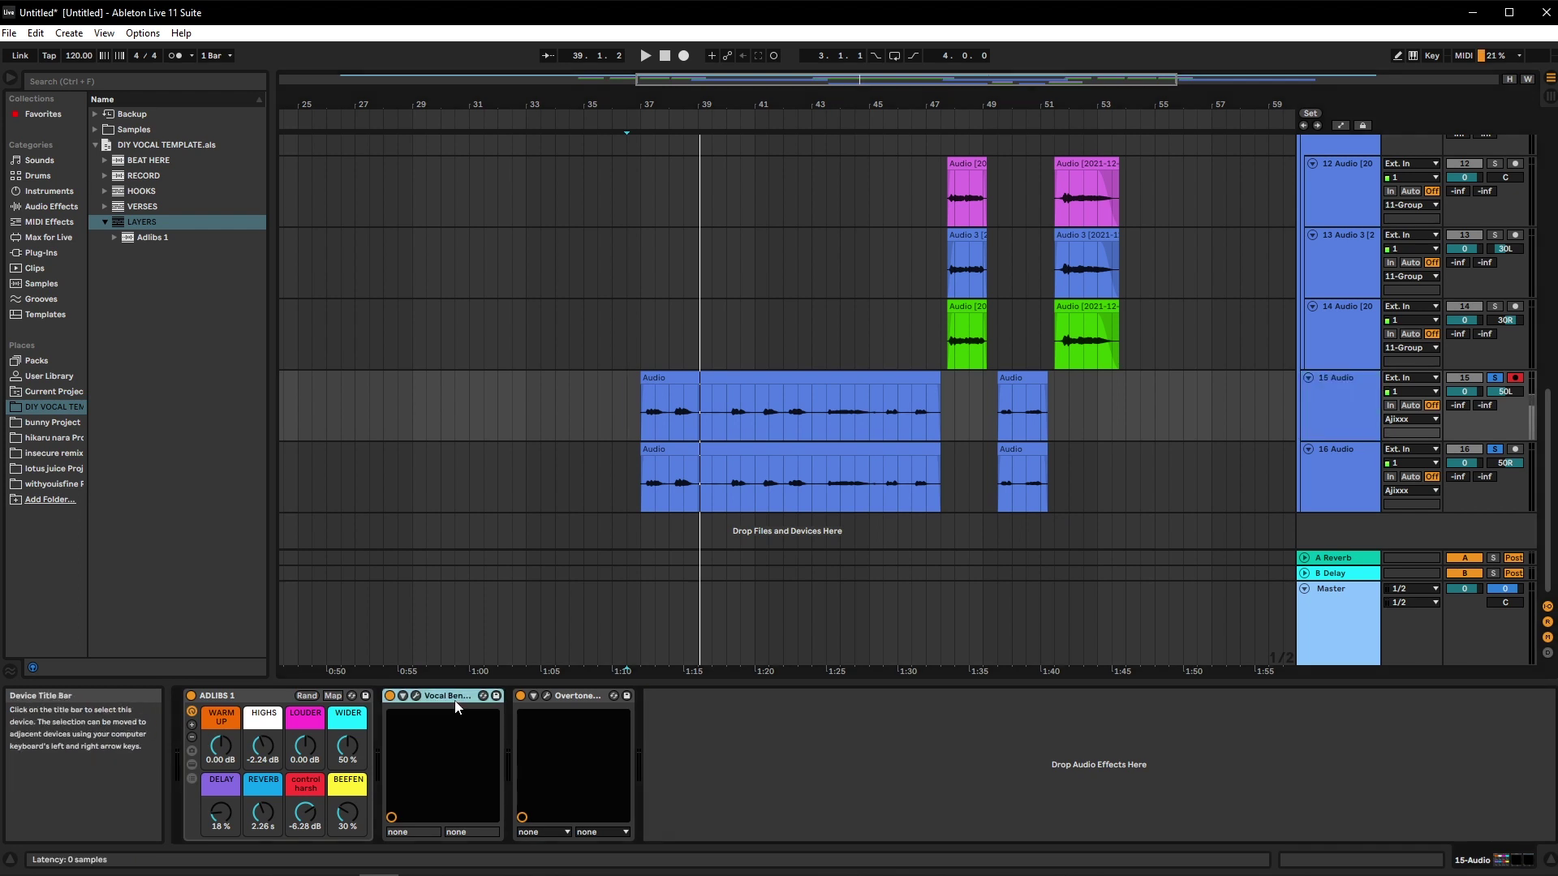
pyautogui.press('Right')
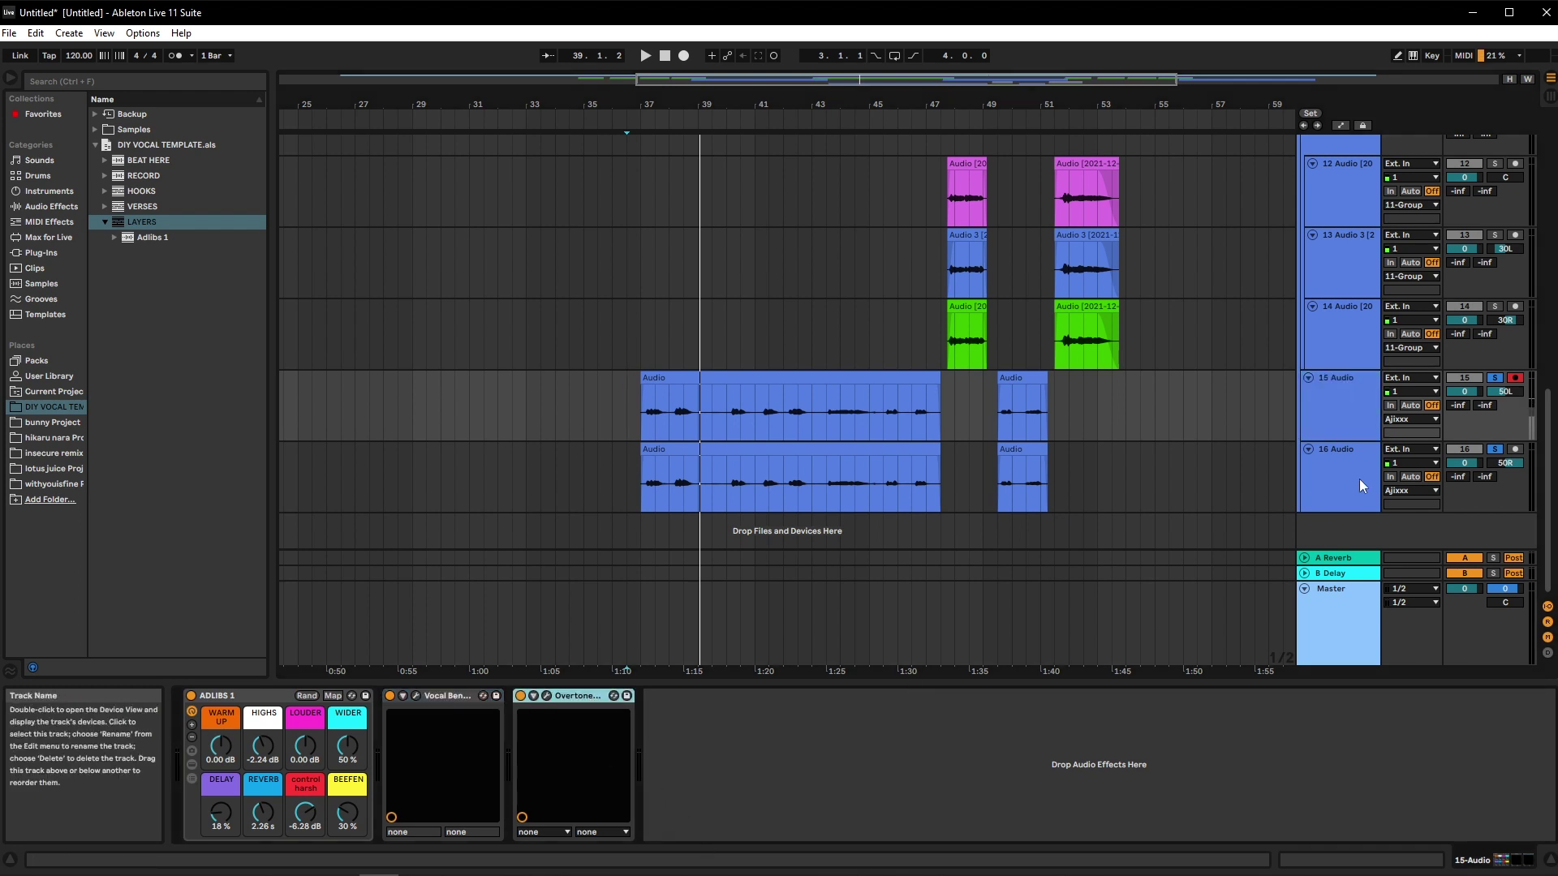
# Step: Place the insert marker at 48.1.1 on track 5 to show that track's device chain
pyautogui.scroll(8, 997, 495)
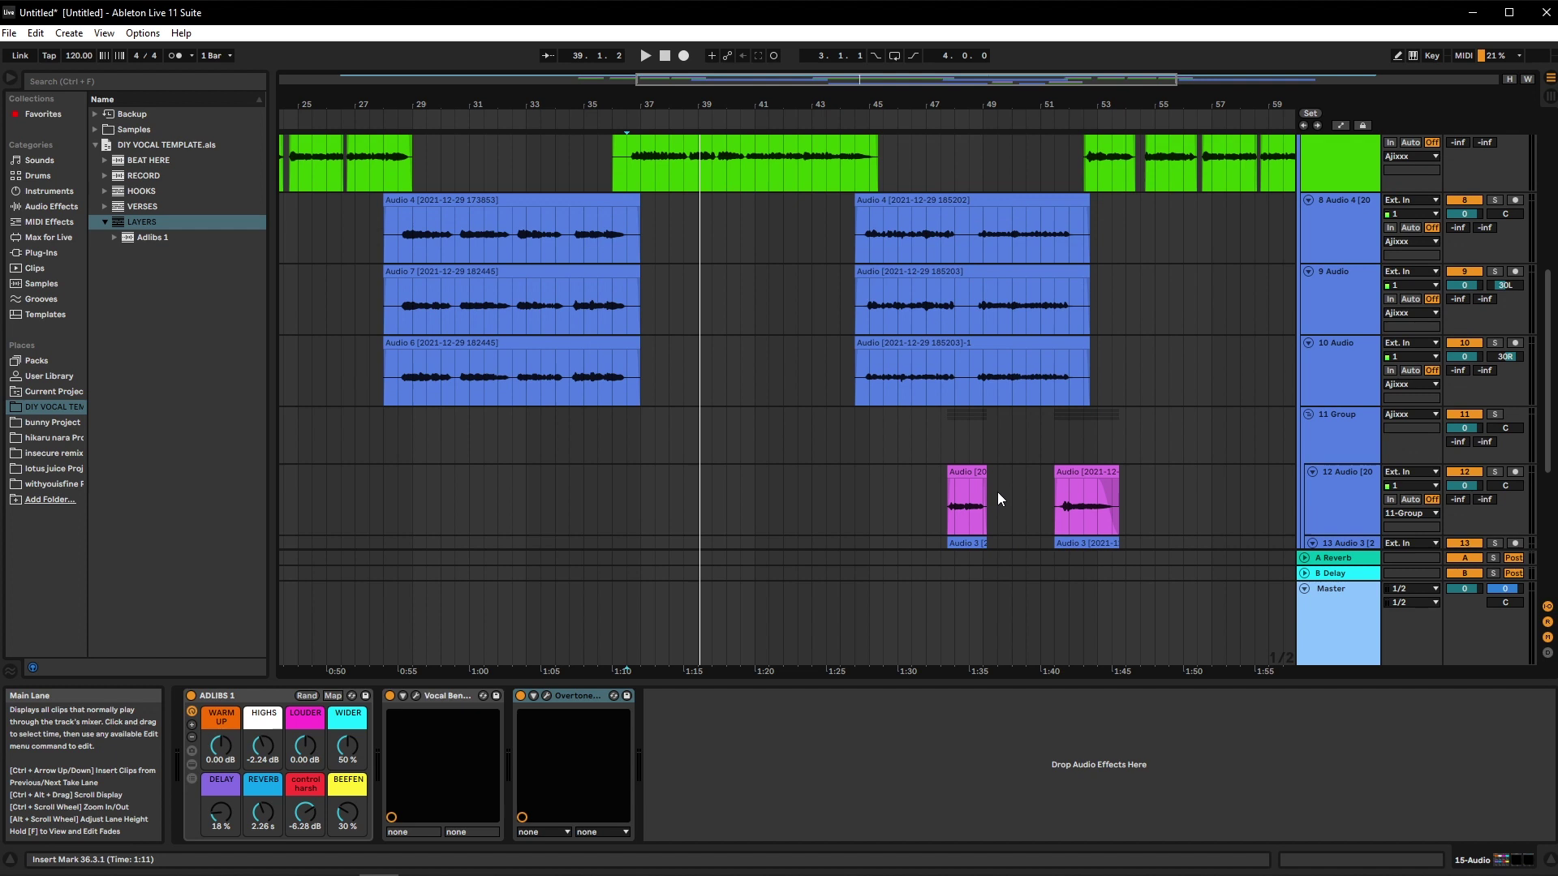
pyautogui.scroll(3, 996, 492)
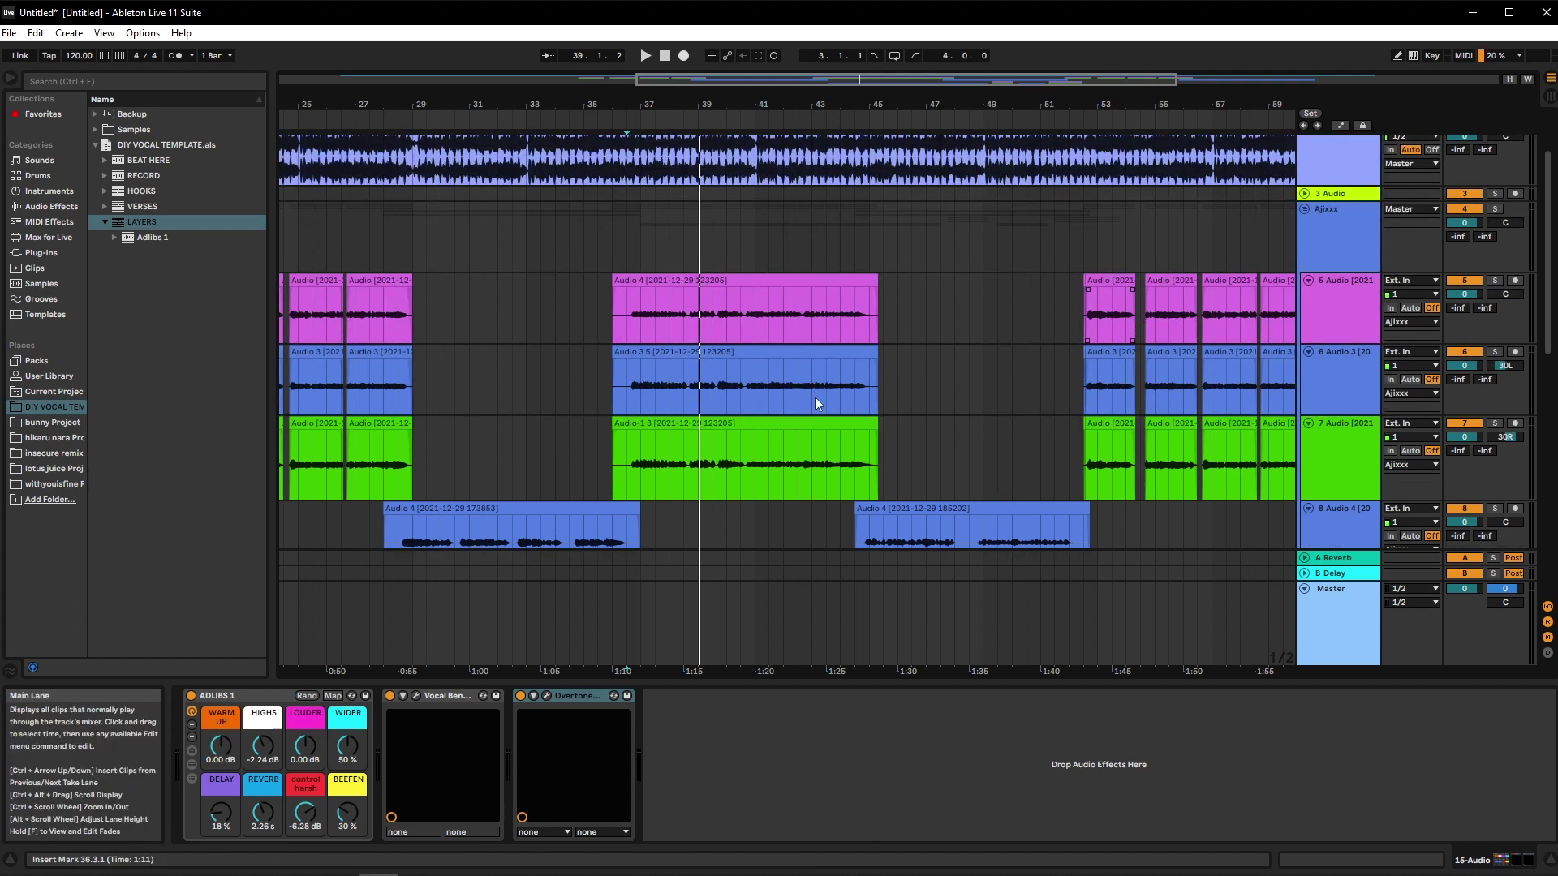
pyautogui.press('w')
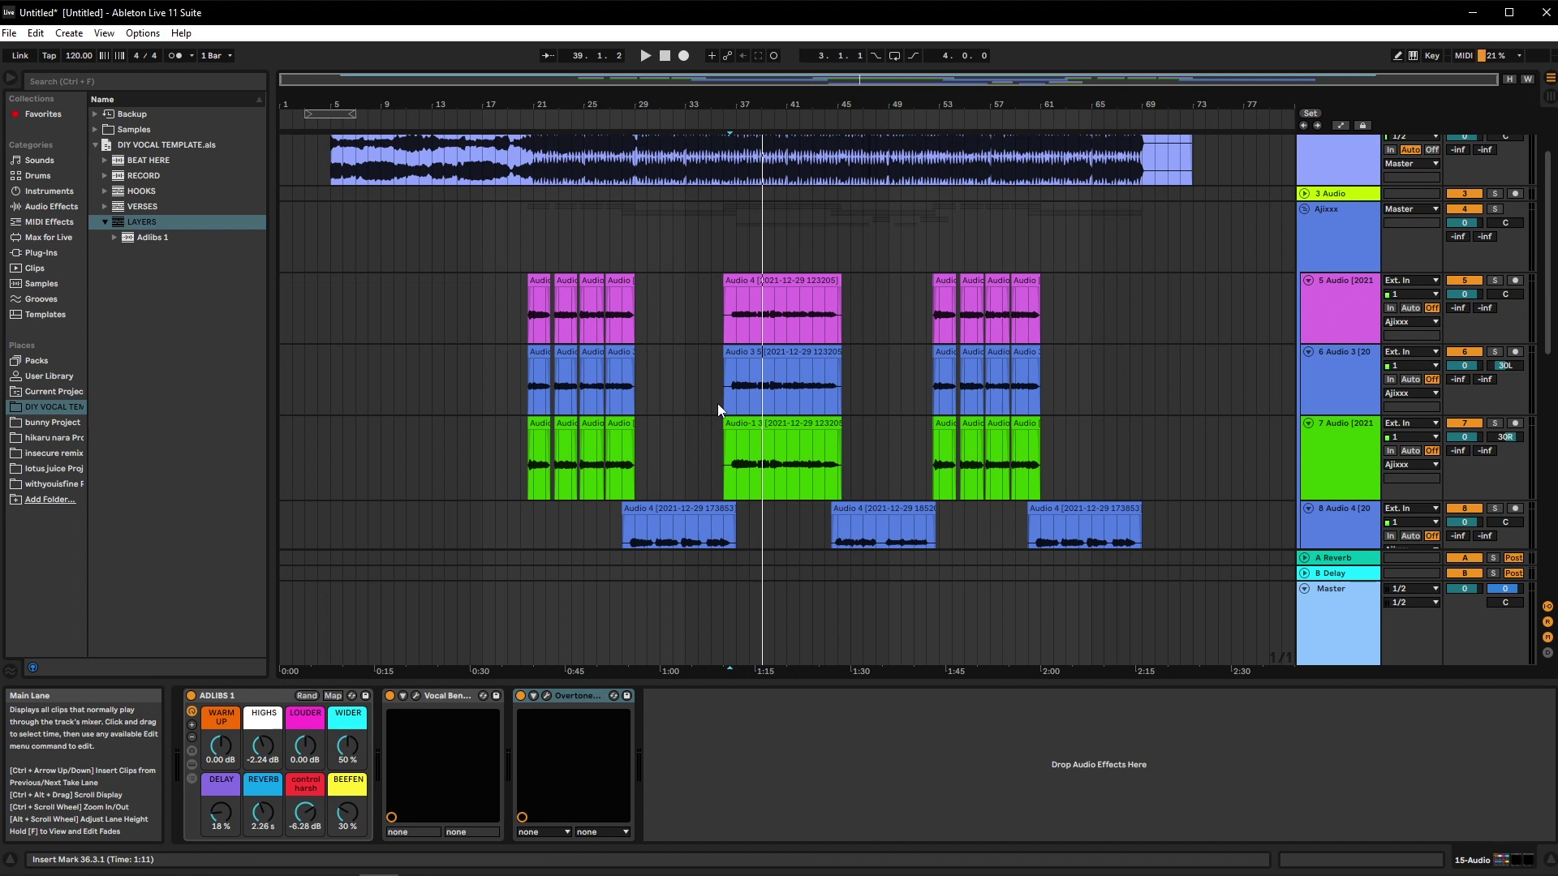
pyautogui.click(878, 318)
pyautogui.scroll(2, 820, 458)
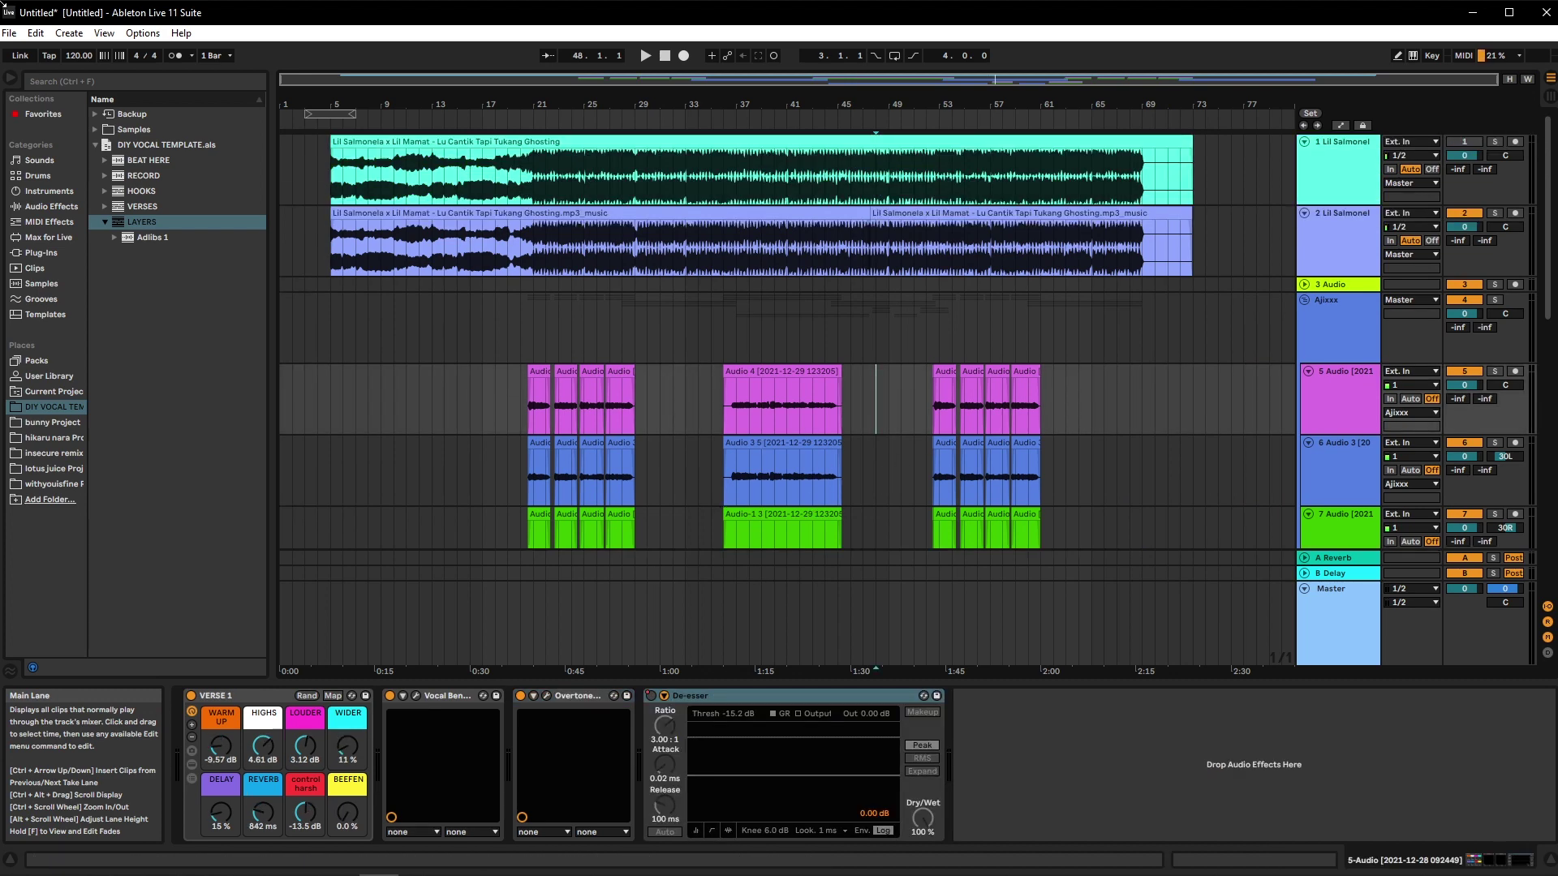
# Step: Check the Export Audio/Video settings and close the dialog without rendering
pyautogui.click(35, 33)
pyautogui.moveTo(9, 33)
pyautogui.click(88, 291)
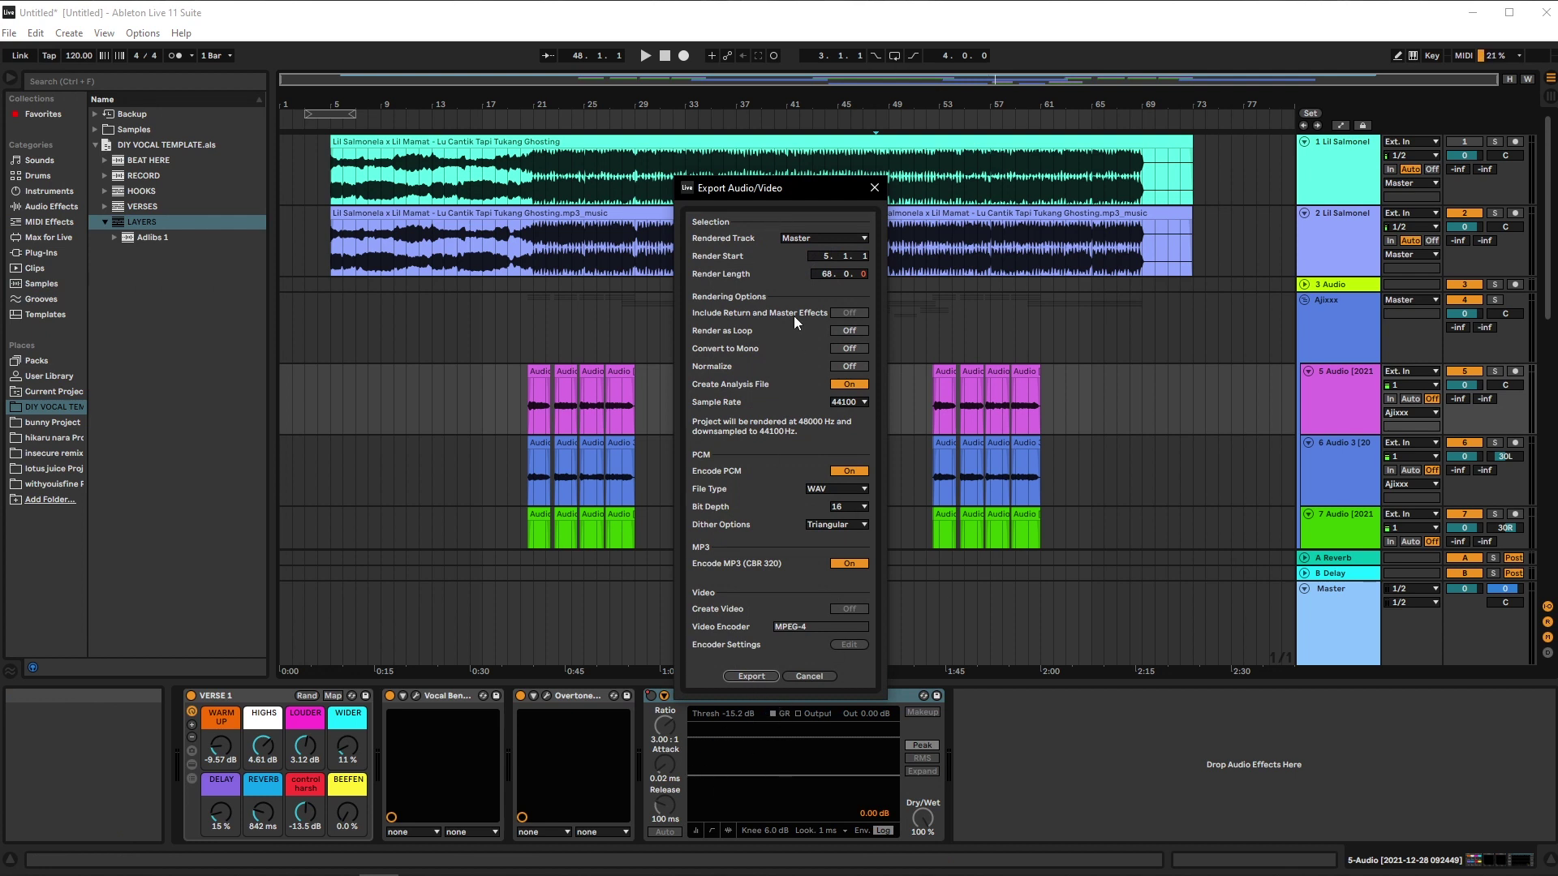
pyautogui.click(874, 188)
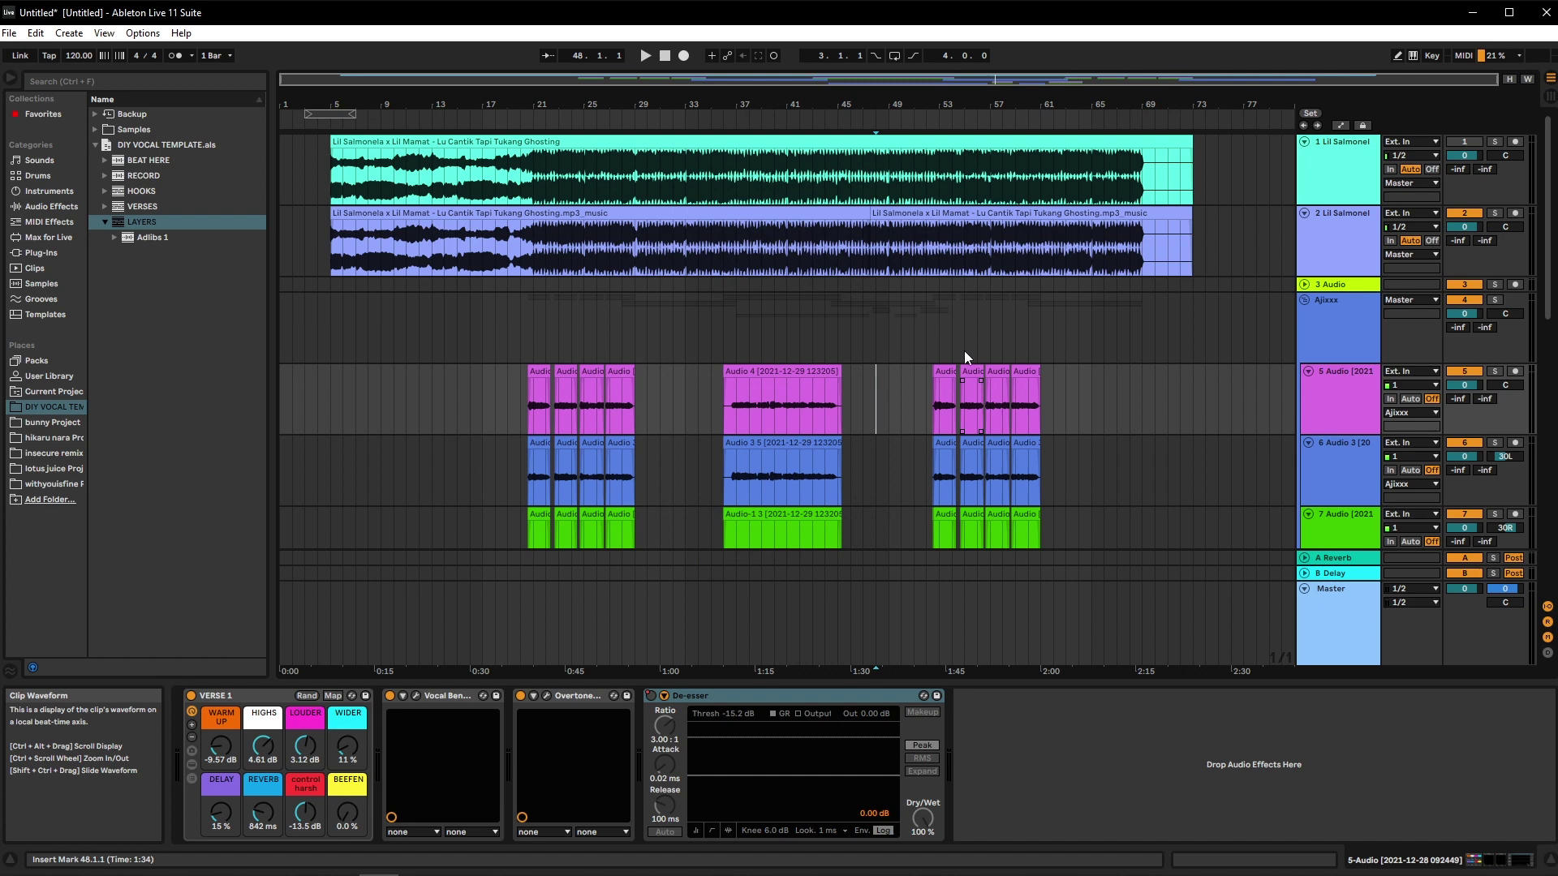
# Step: View the device chains of the main vocal group, track 5 and track 6, leaving the insert marker at 47.1.1 on track 6
pyautogui.click(957, 337)
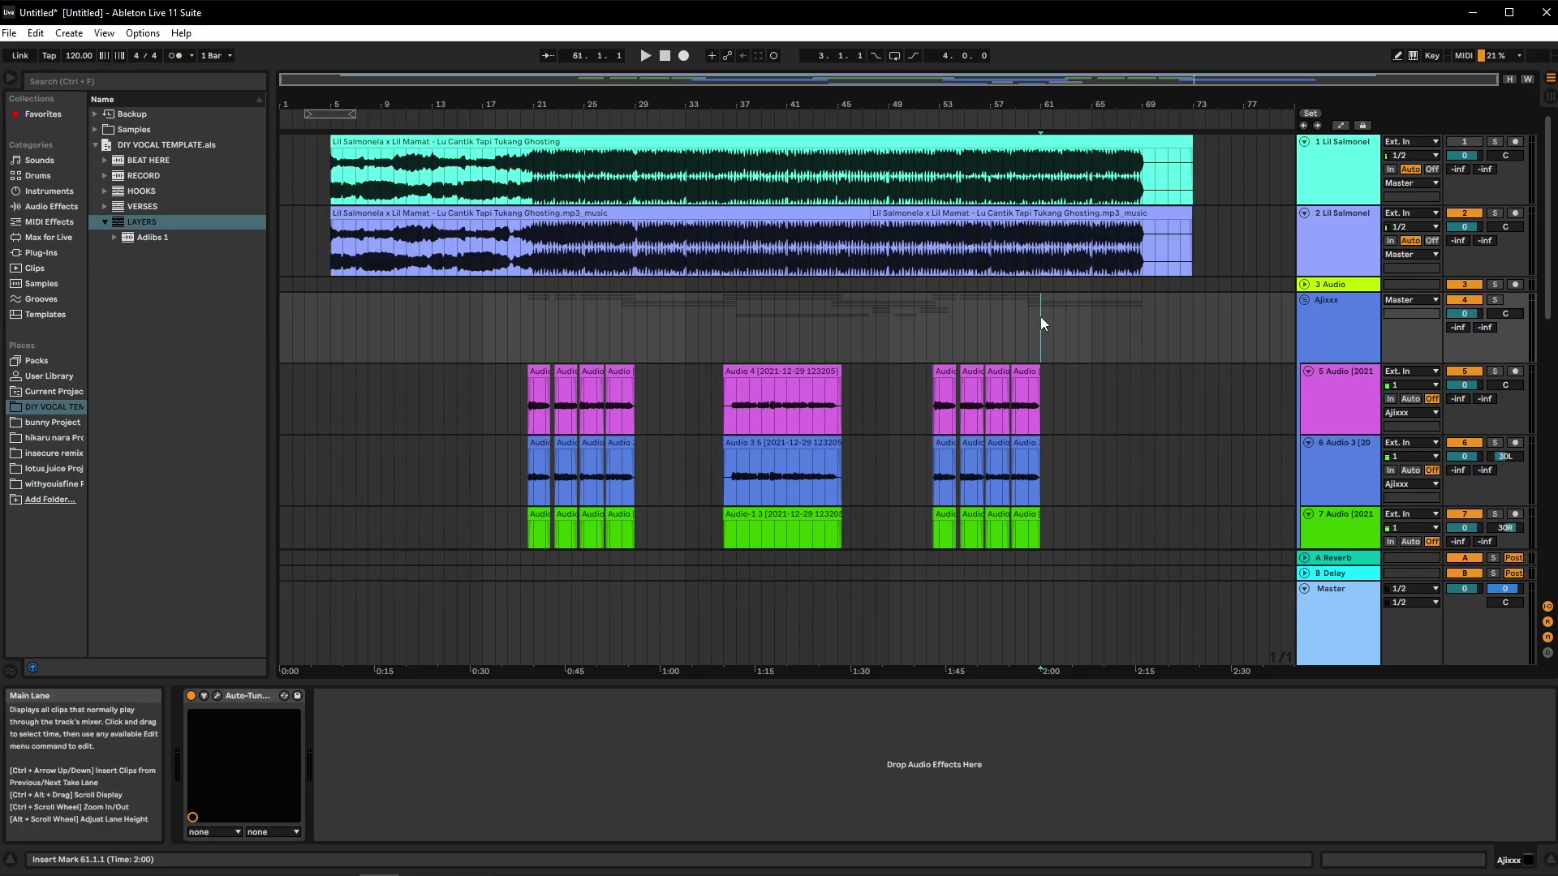
pyautogui.scroll(-2, 933, 382)
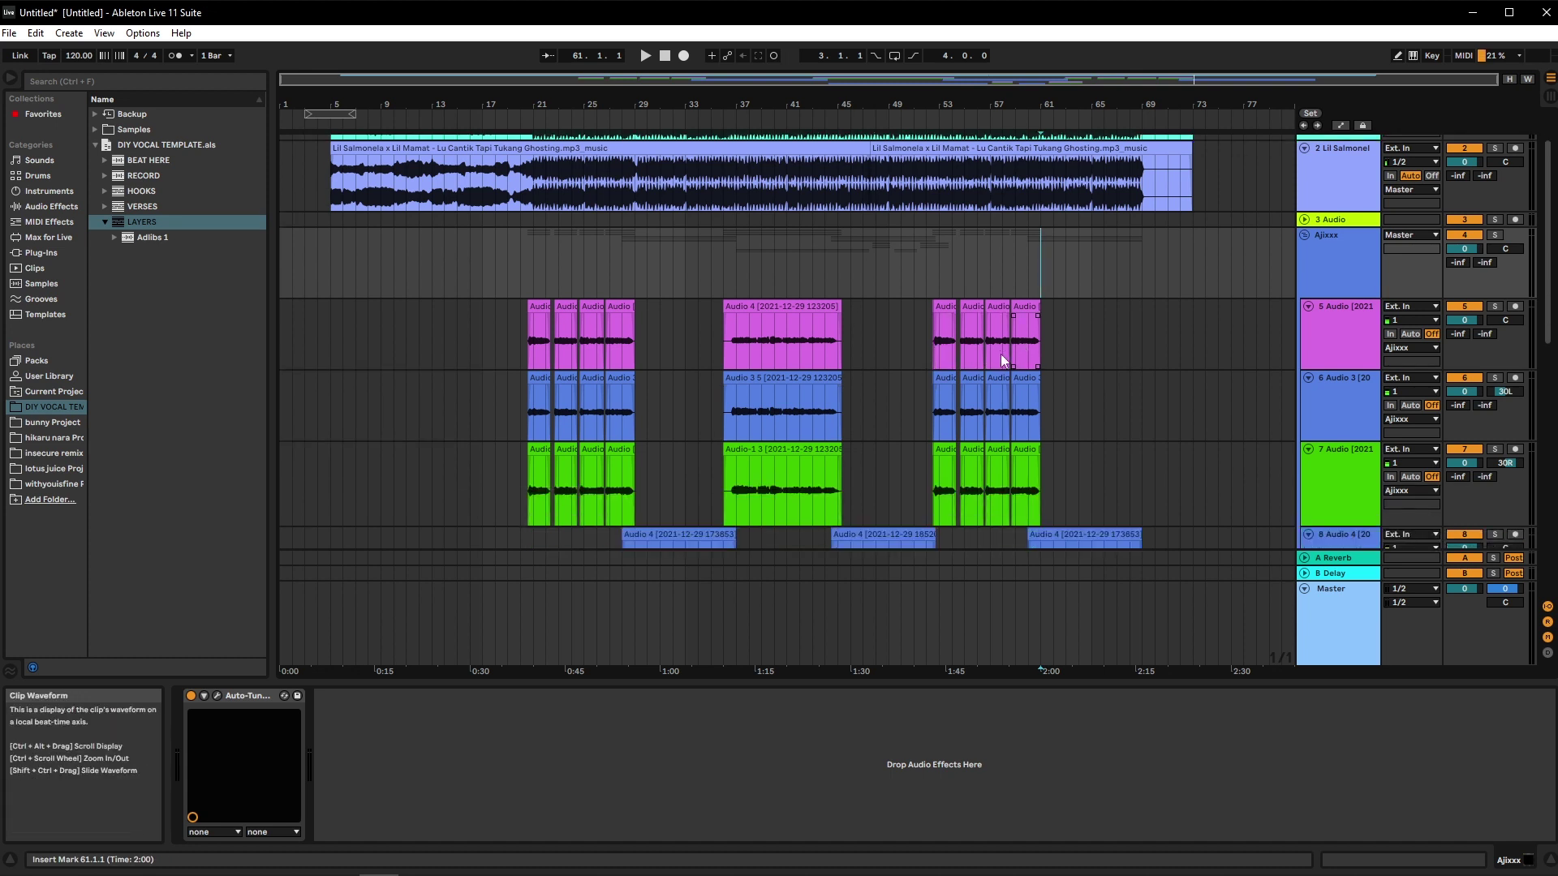
pyautogui.click(1079, 339)
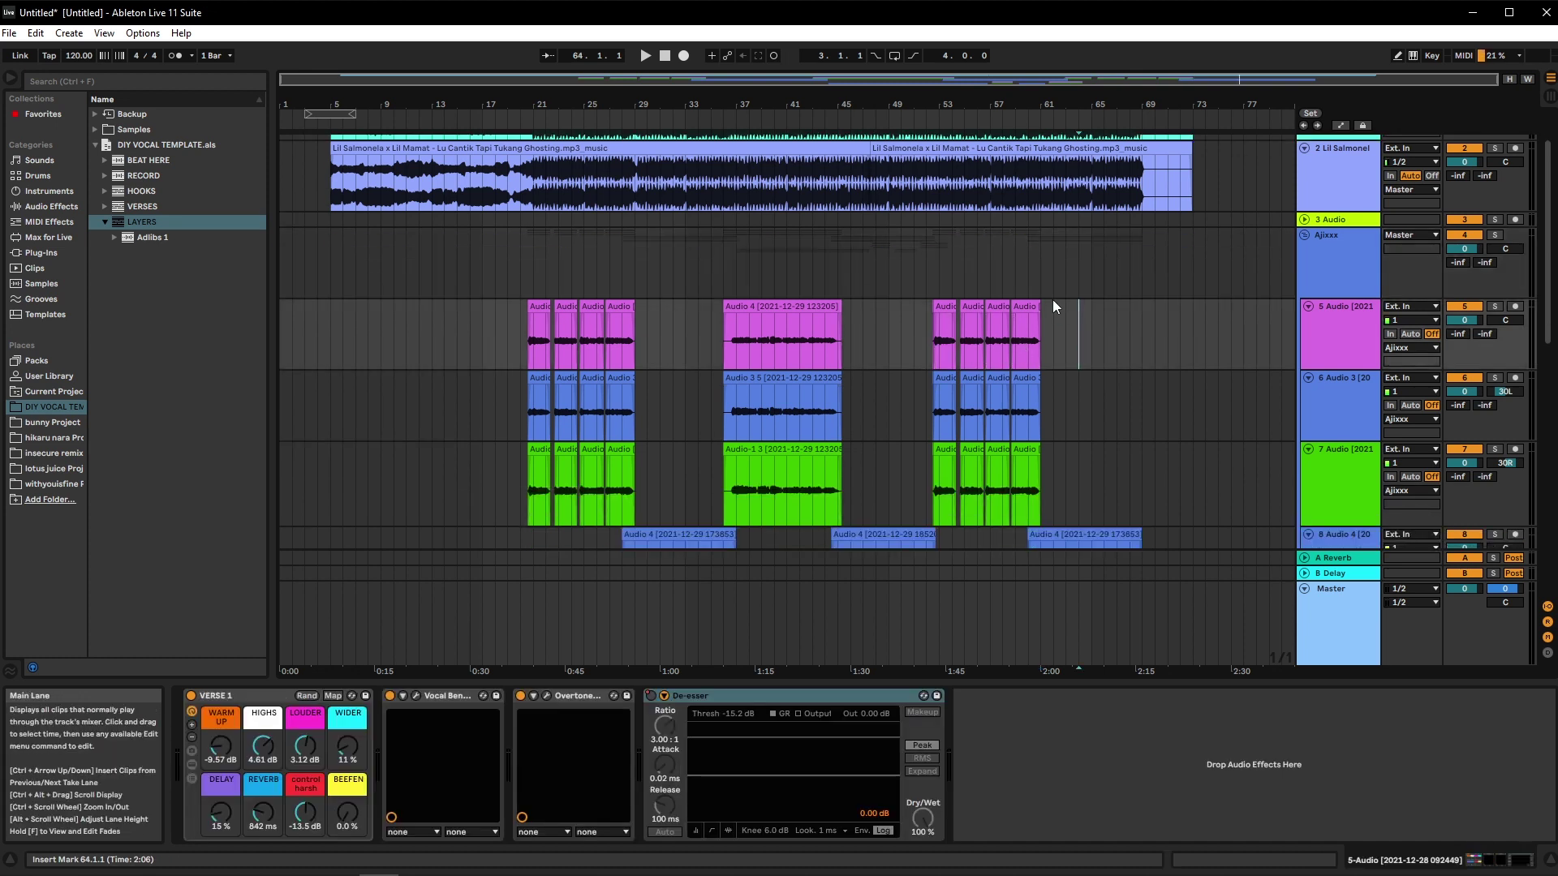
pyautogui.click(922, 331)
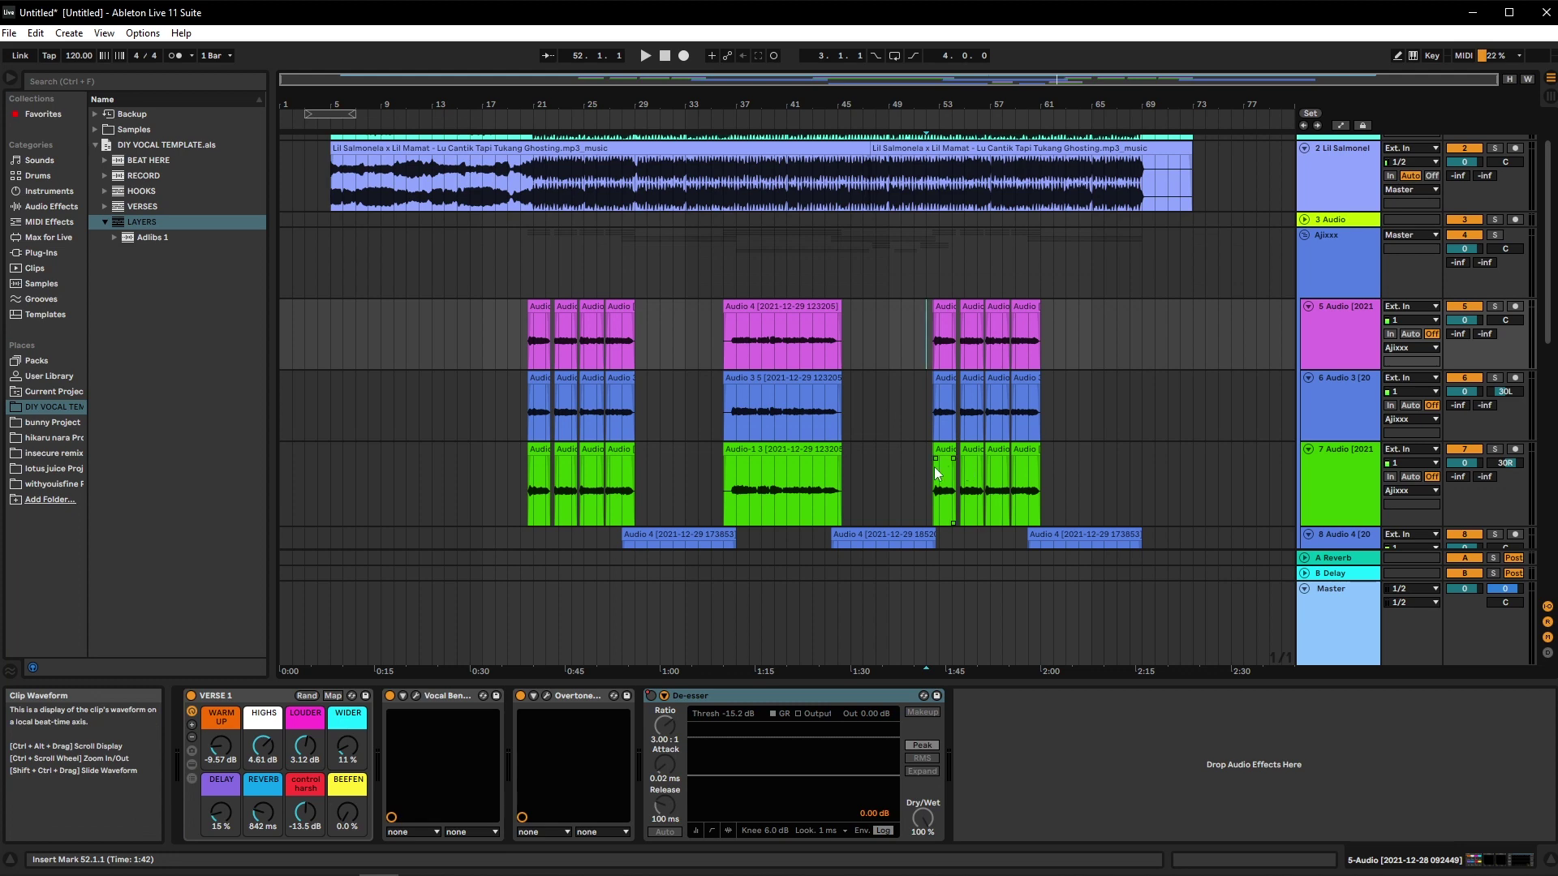
pyautogui.click(890, 430)
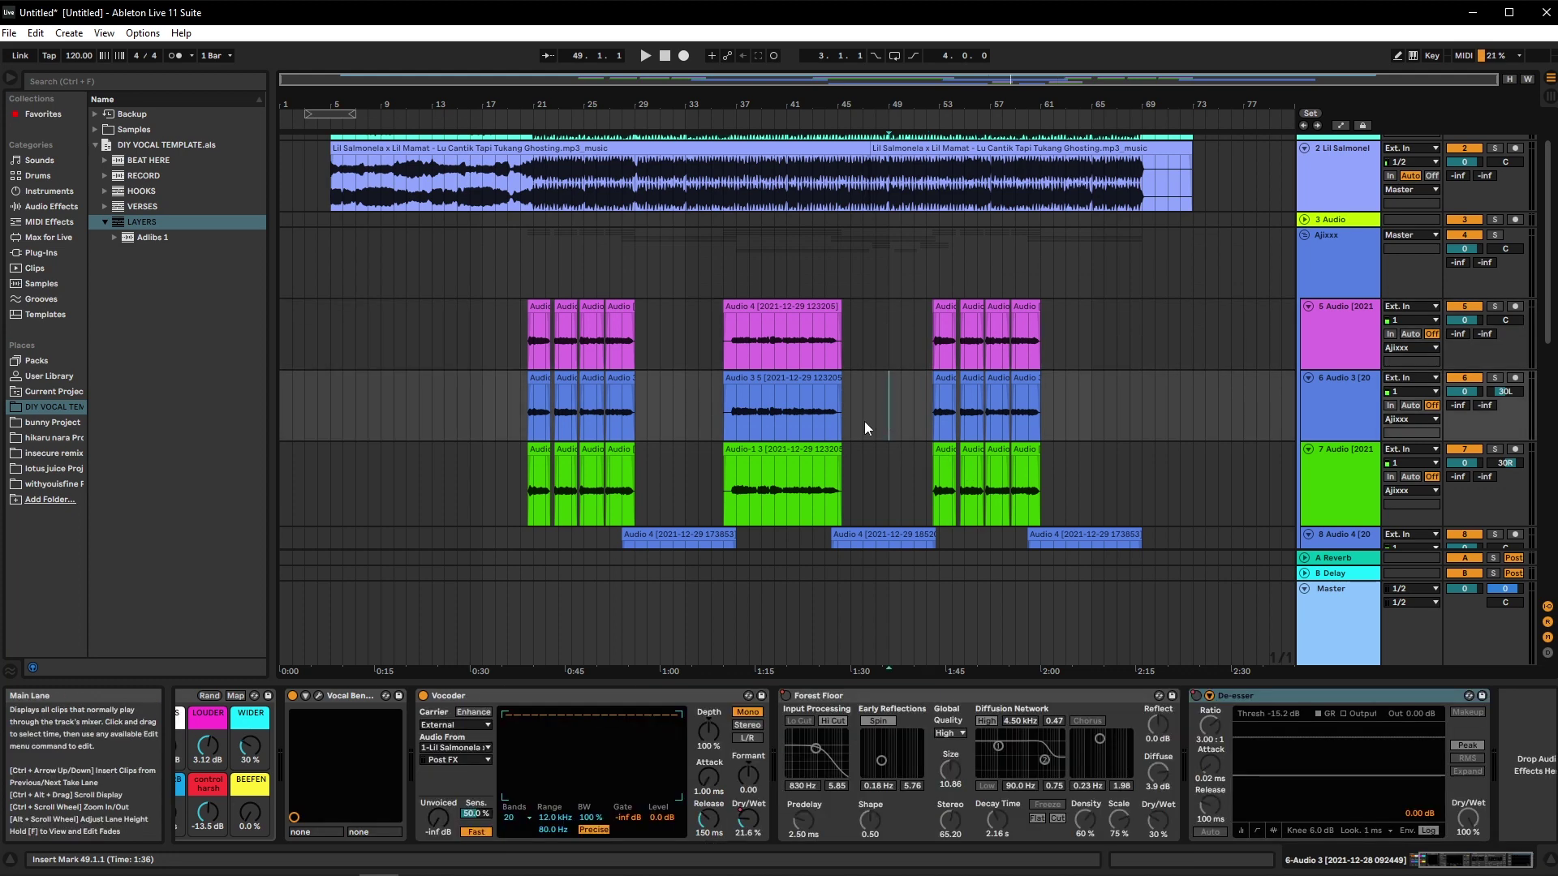
pyautogui.scroll(1, 864, 421)
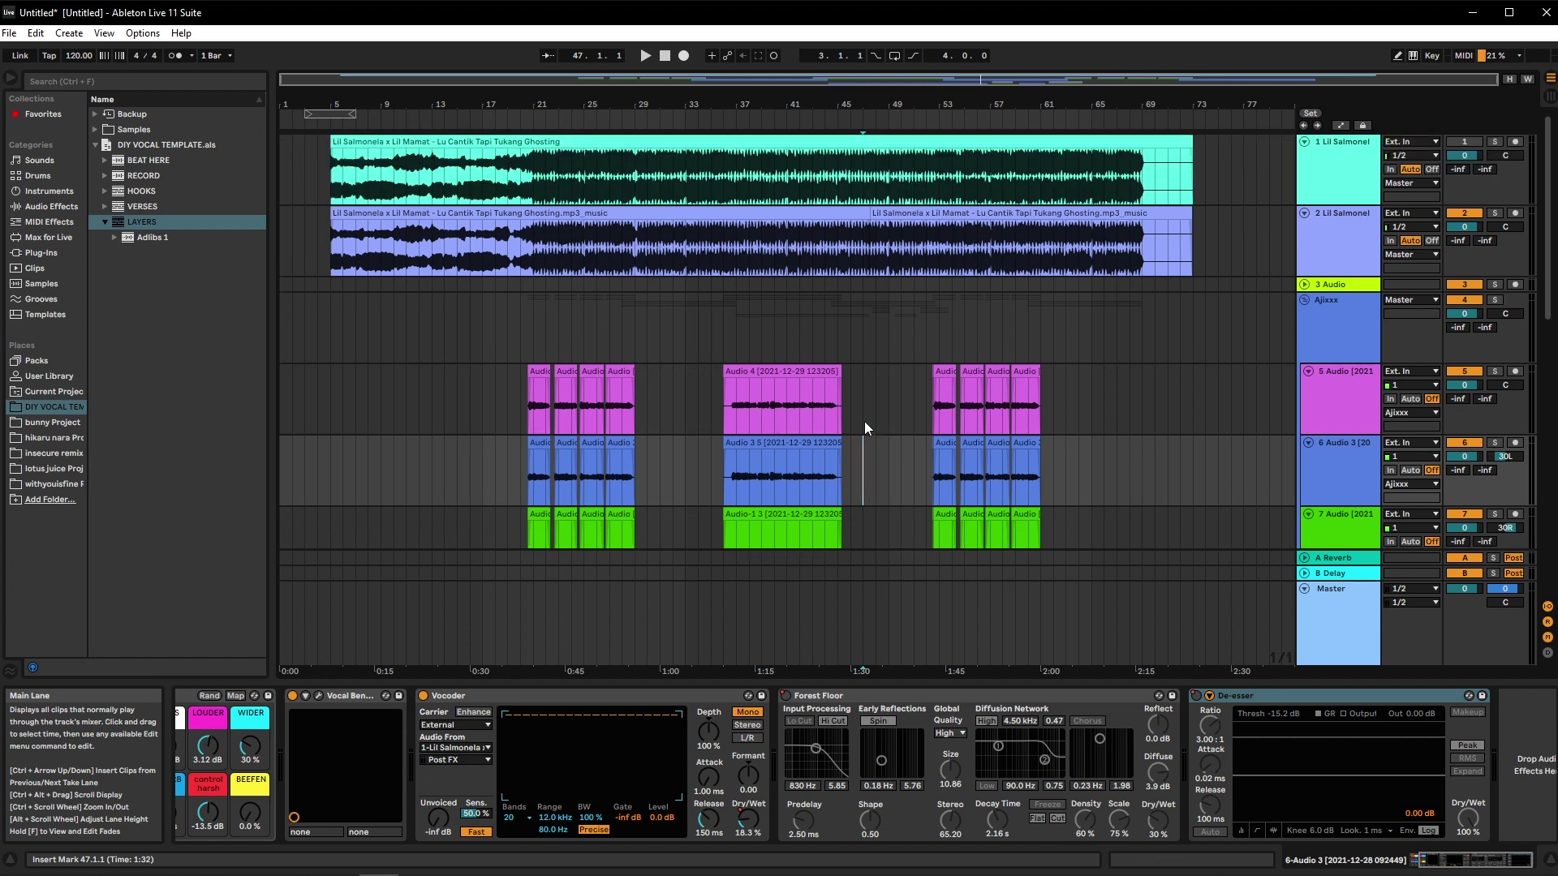
# Step: Place the insert marker at 54.1.1 on track 9 to show its devices, and collapse group track 11
pyautogui.scroll(-4, 864, 421)
pyautogui.scroll(-3, 865, 429)
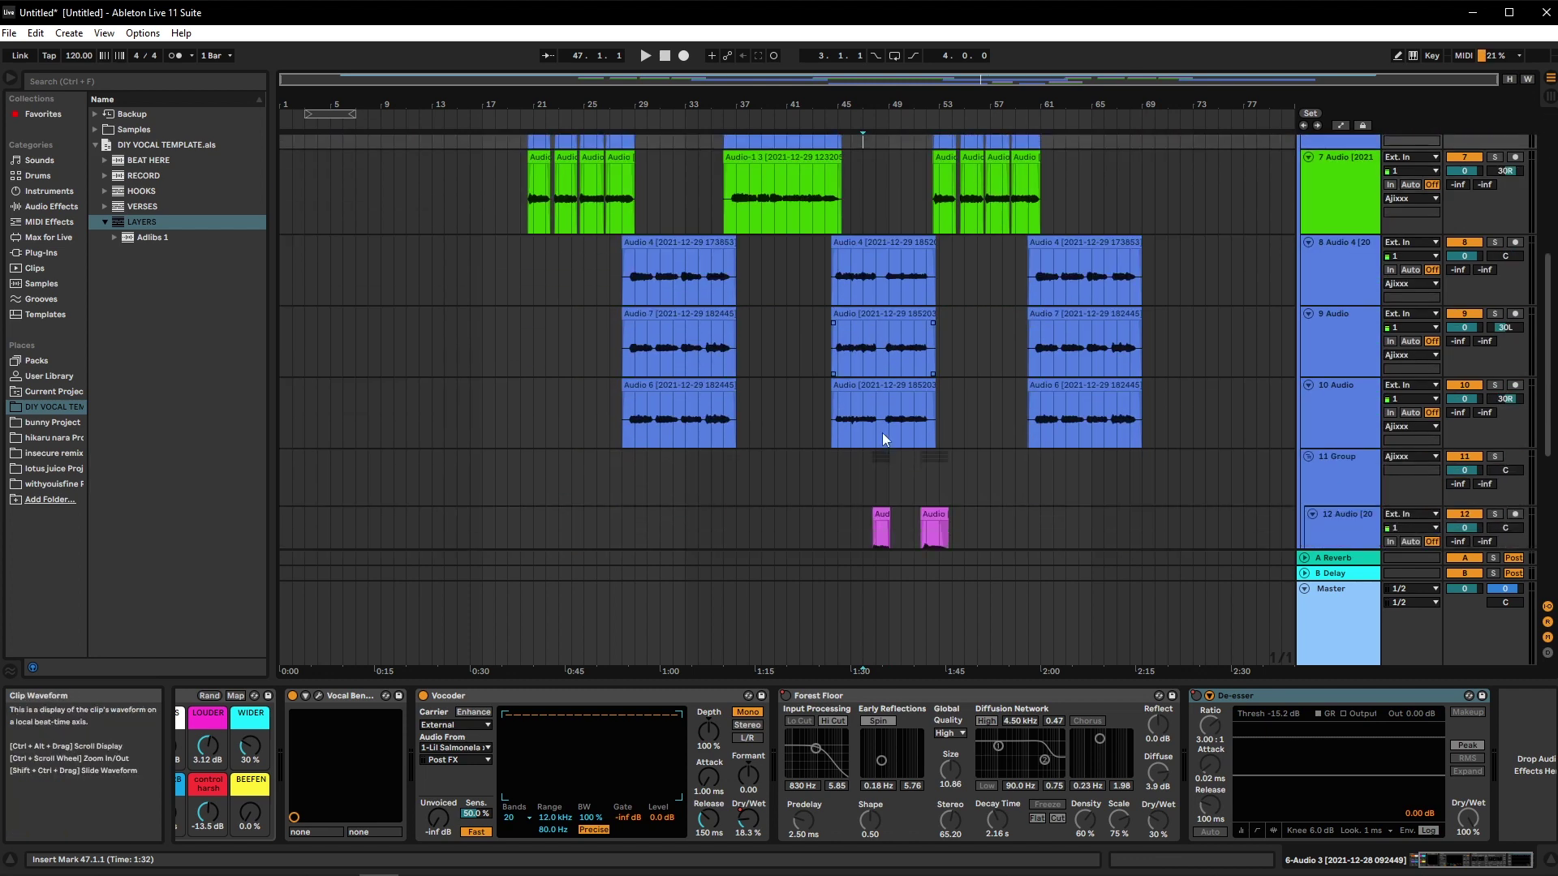
pyautogui.click(883, 353)
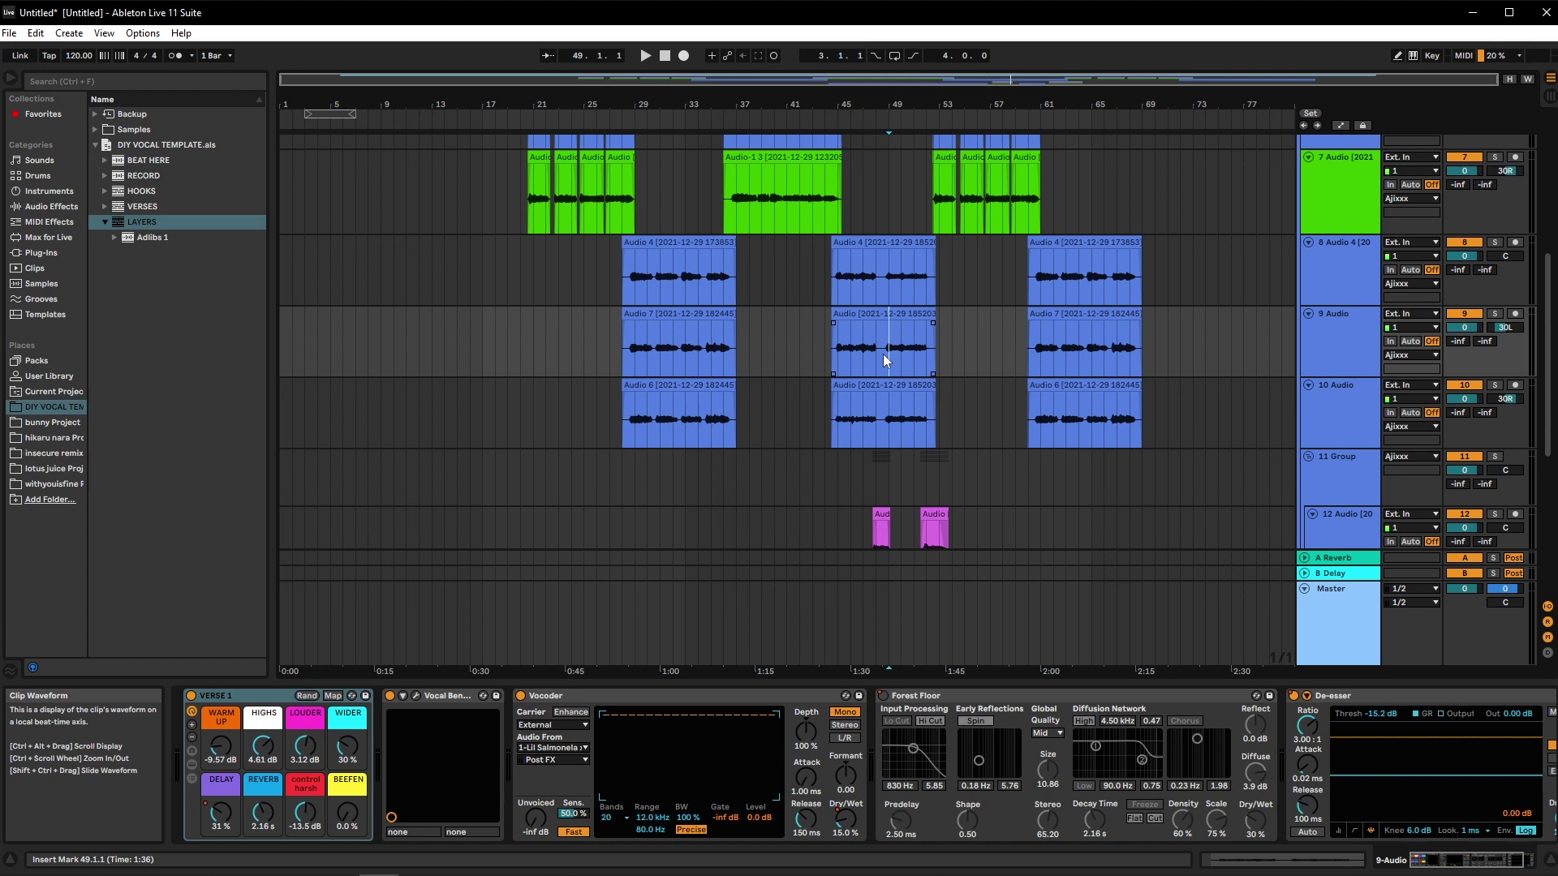
pyautogui.click(948, 327)
pyautogui.scroll(-5, 916, 367)
pyautogui.scroll(3, 967, 418)
pyautogui.click(1308, 294)
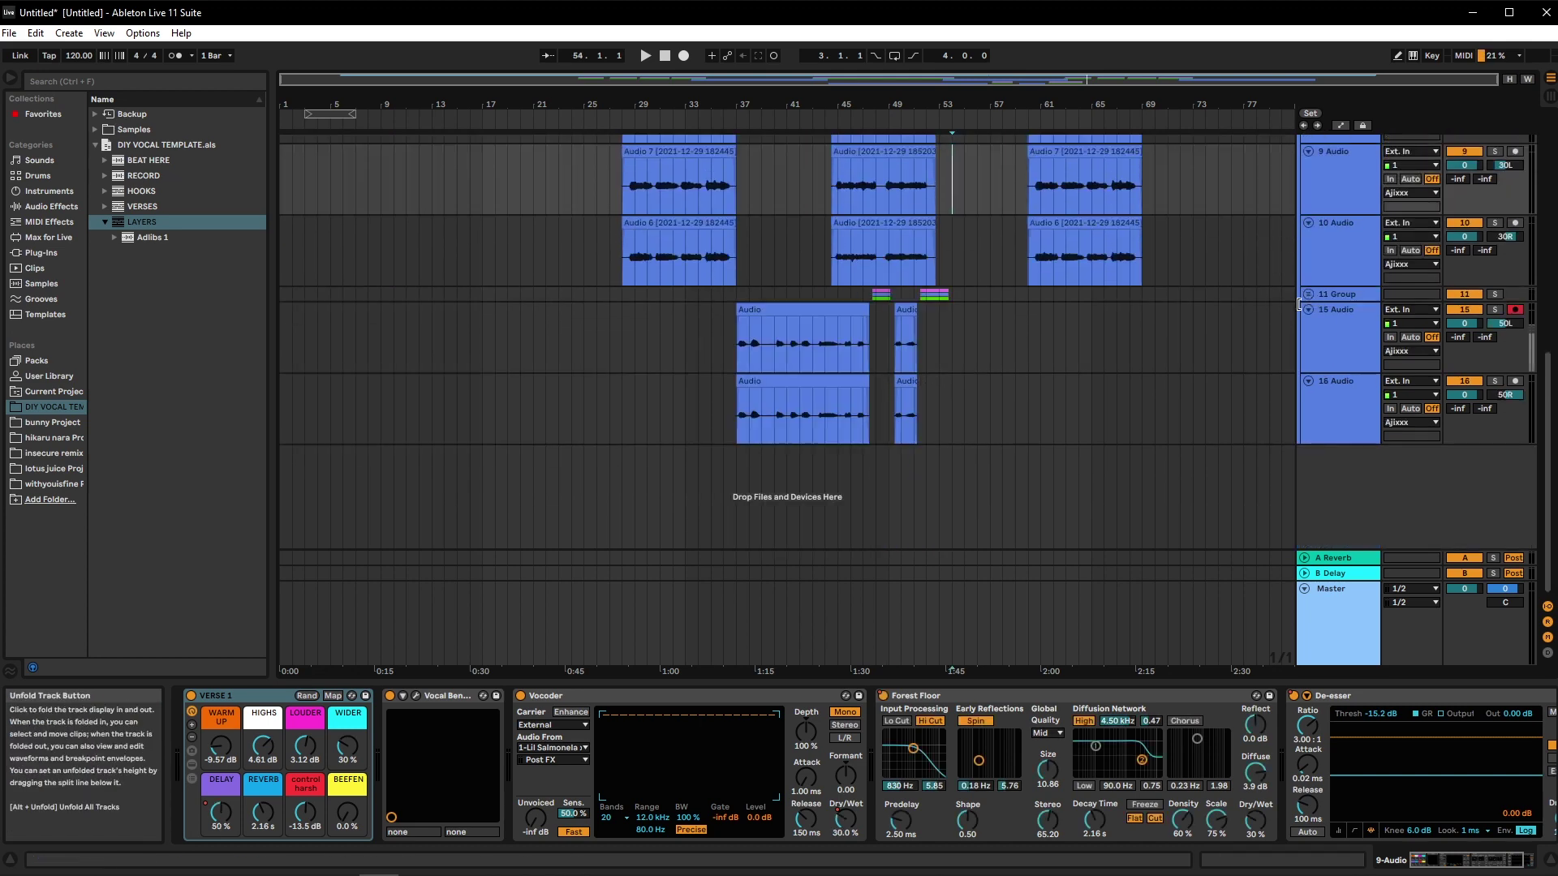
# Step: Place the insert marker at 39.1.1 on track 5 and inspect its Vocal Bender plug-in, closing the window when finished
pyautogui.scroll(5, 873, 374)
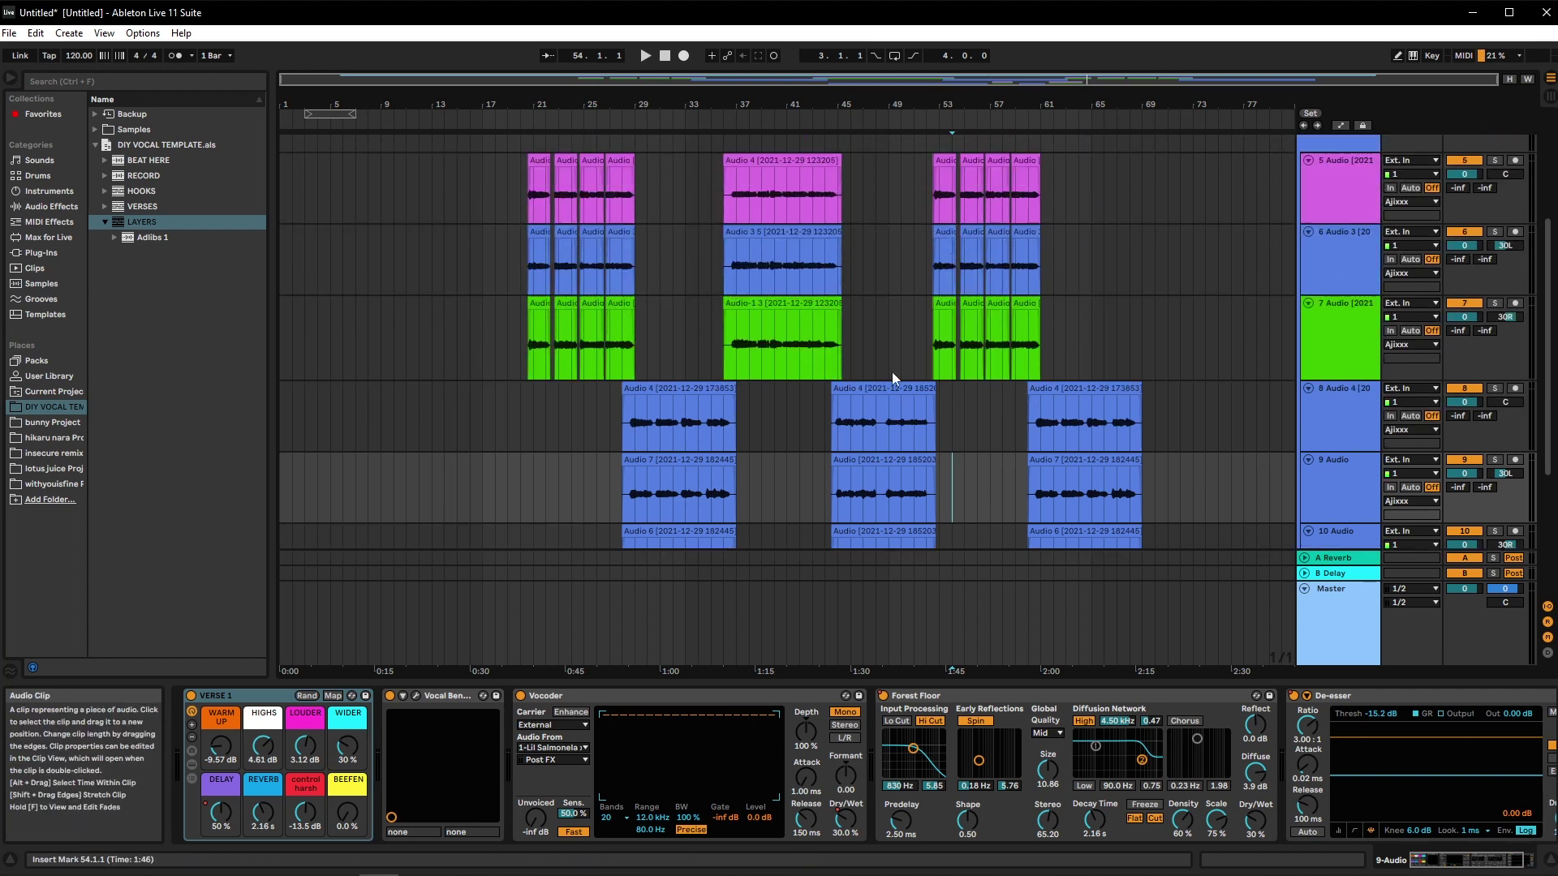
pyautogui.scroll(1, 892, 371)
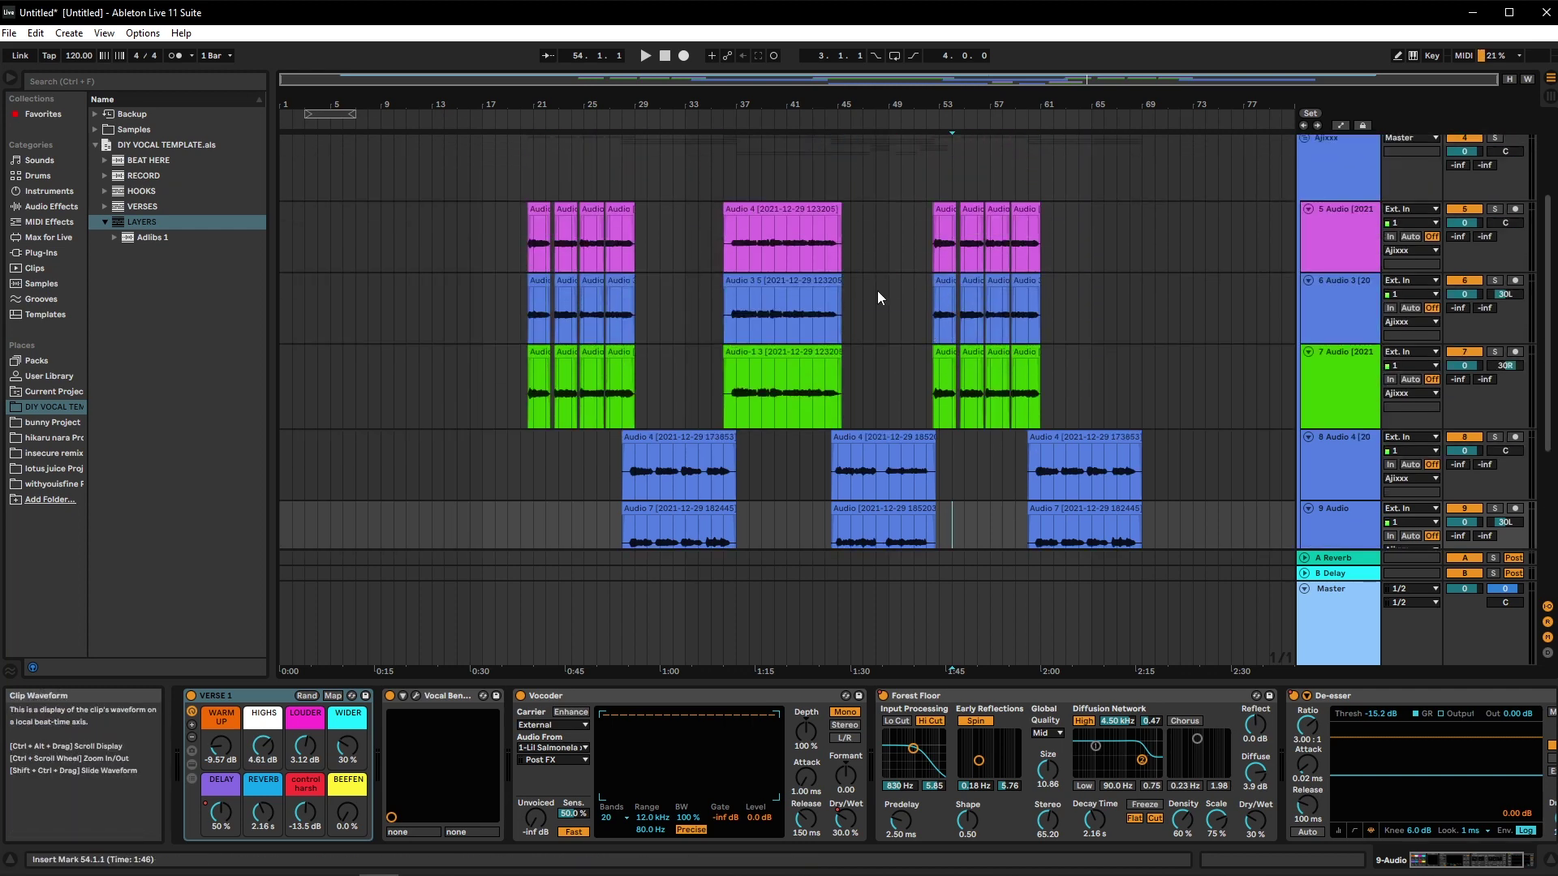
pyautogui.scroll(1, 944, 357)
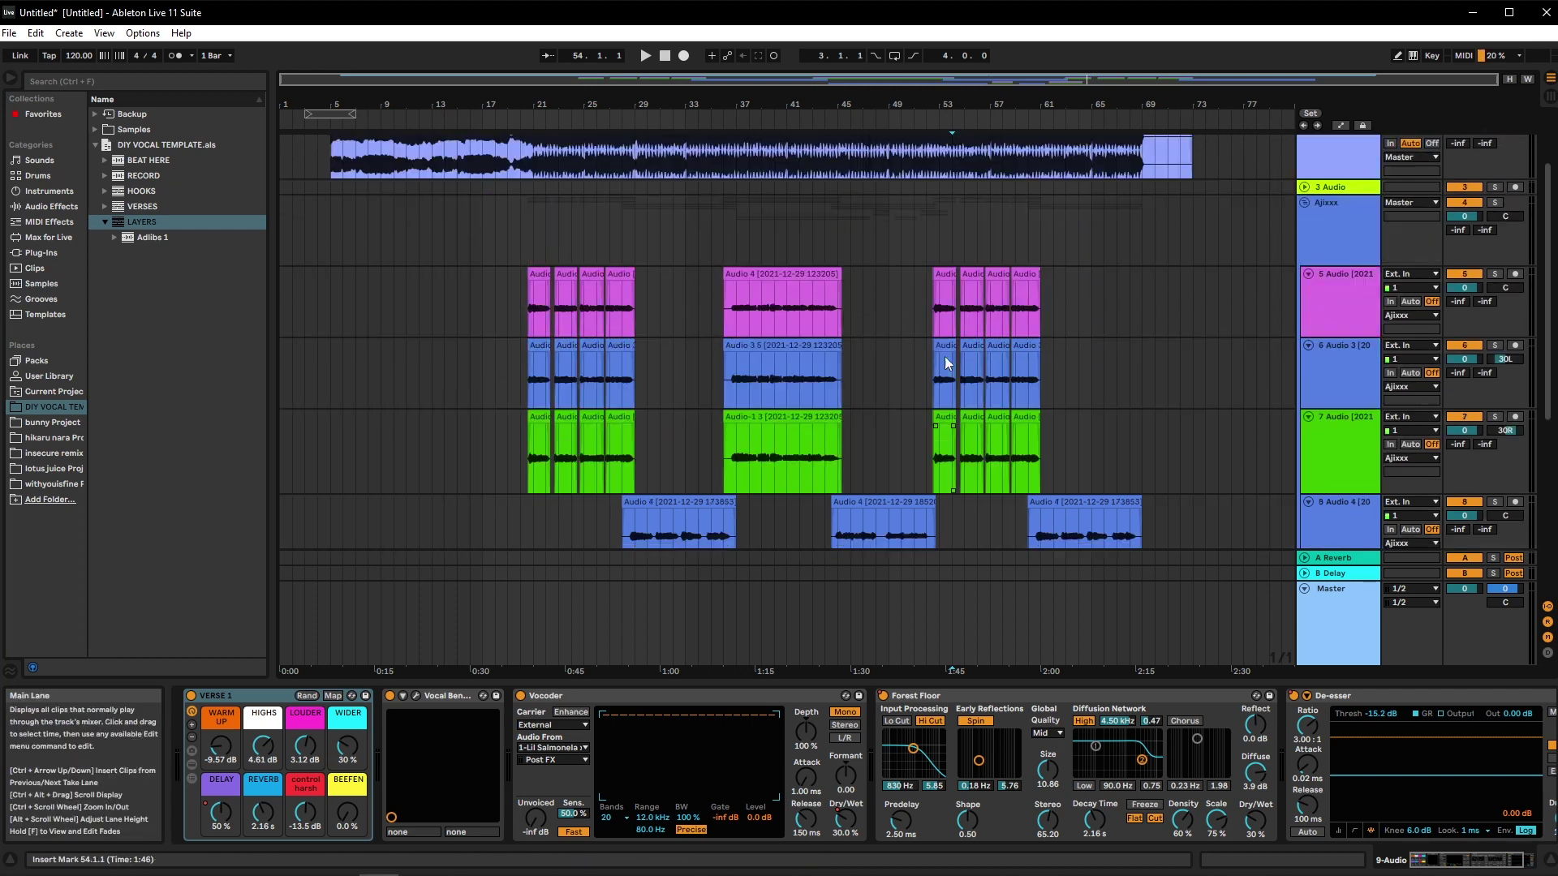
pyautogui.scroll(2, 944, 357)
pyautogui.click(759, 388)
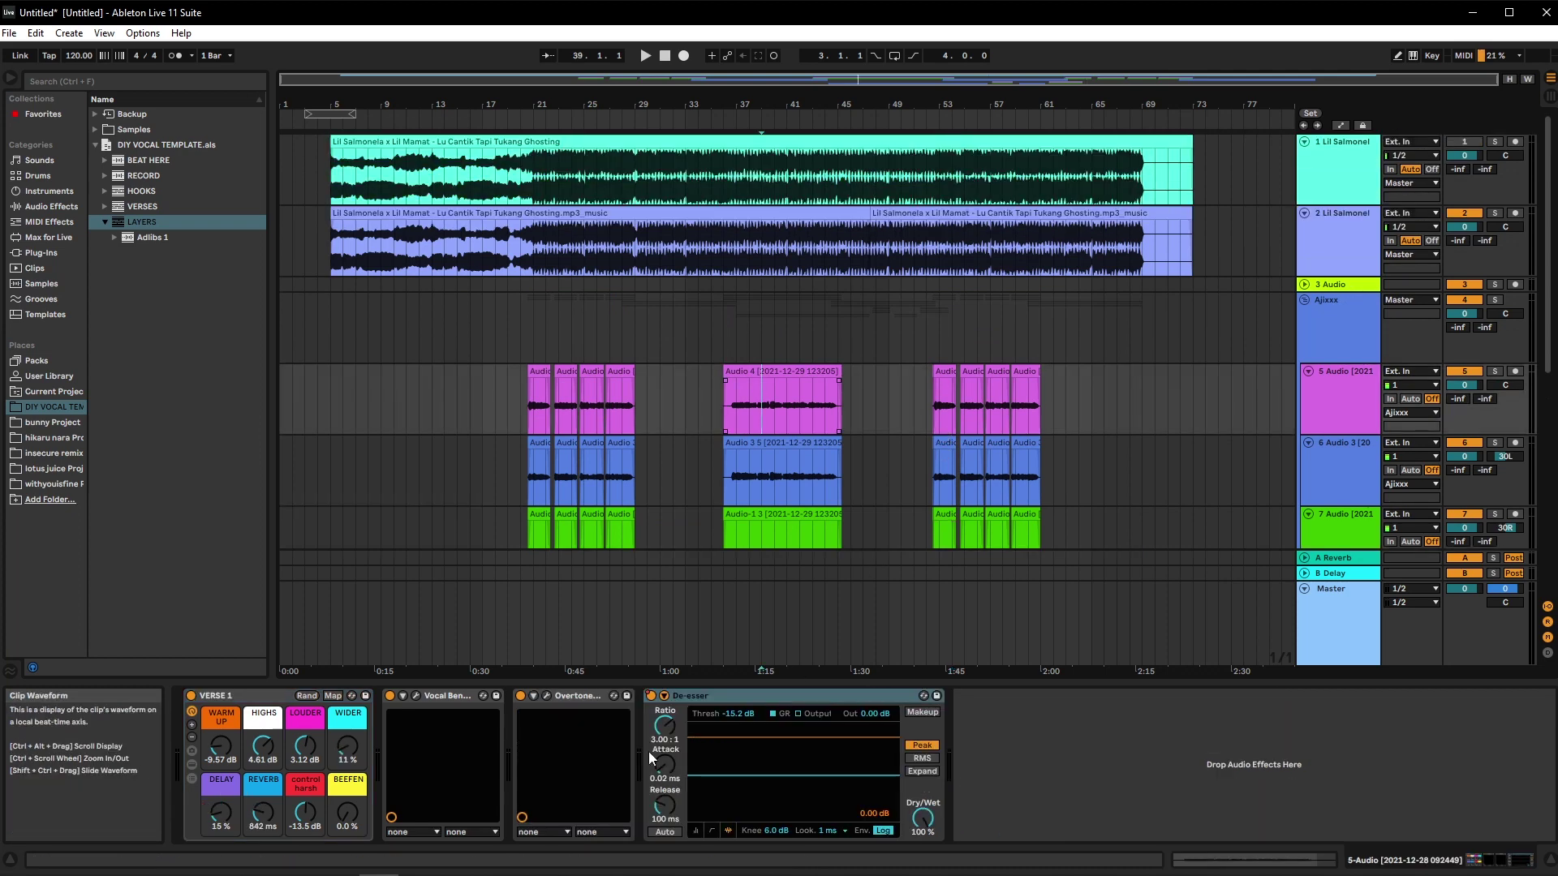
pyautogui.click(415, 696)
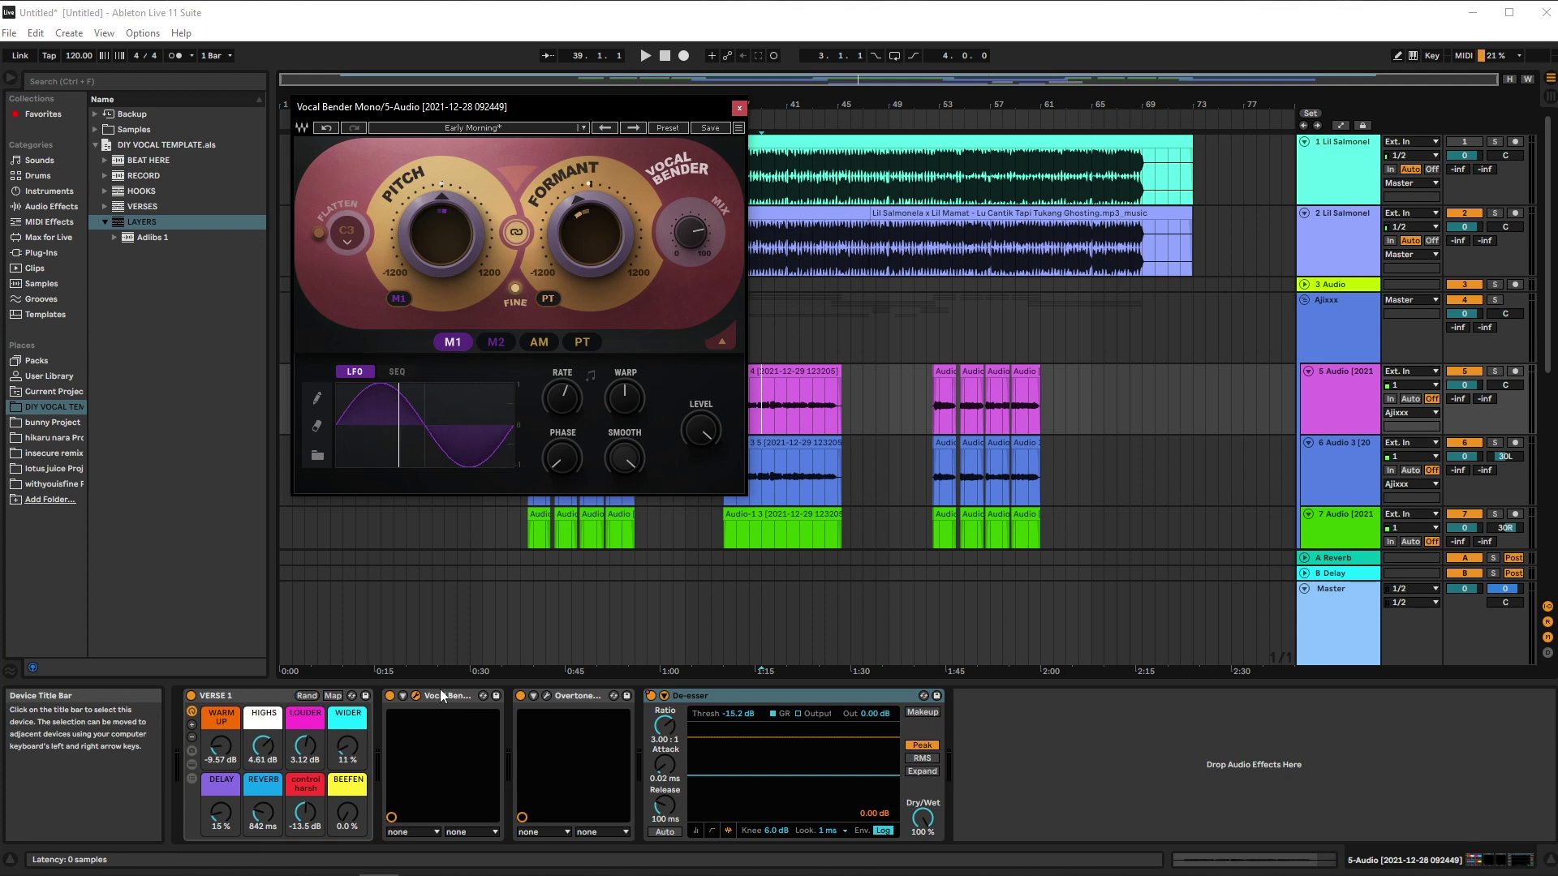
pyautogui.click(740, 106)
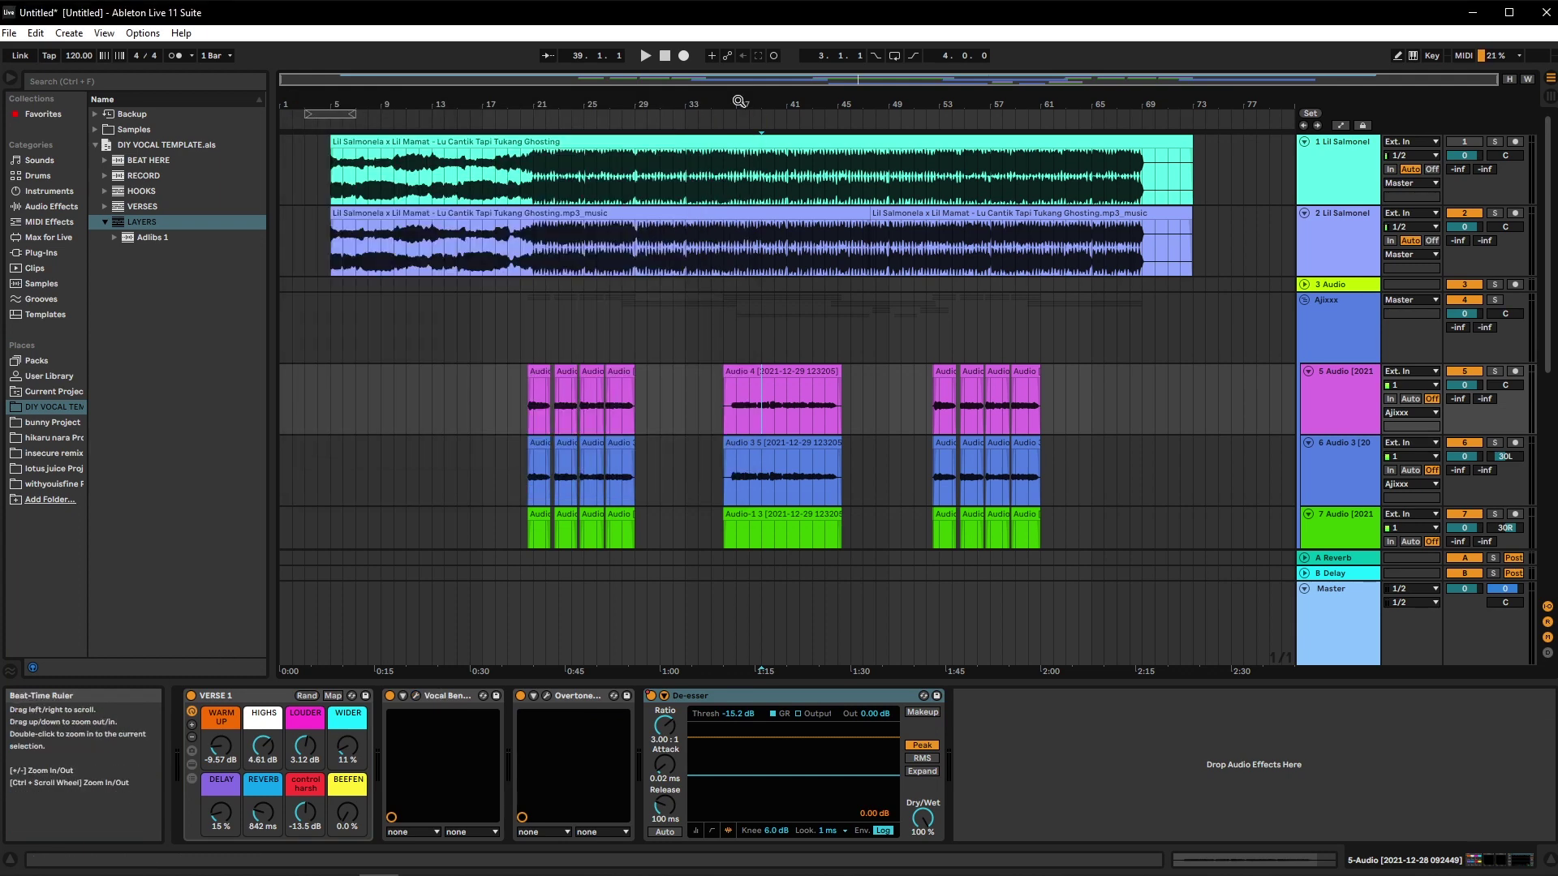
# Step: Select the main vocal group track and inspect its Auto-Tune EFX plug-in settings, closing the window when finished
pyautogui.click(913, 356)
pyautogui.click(1346, 344)
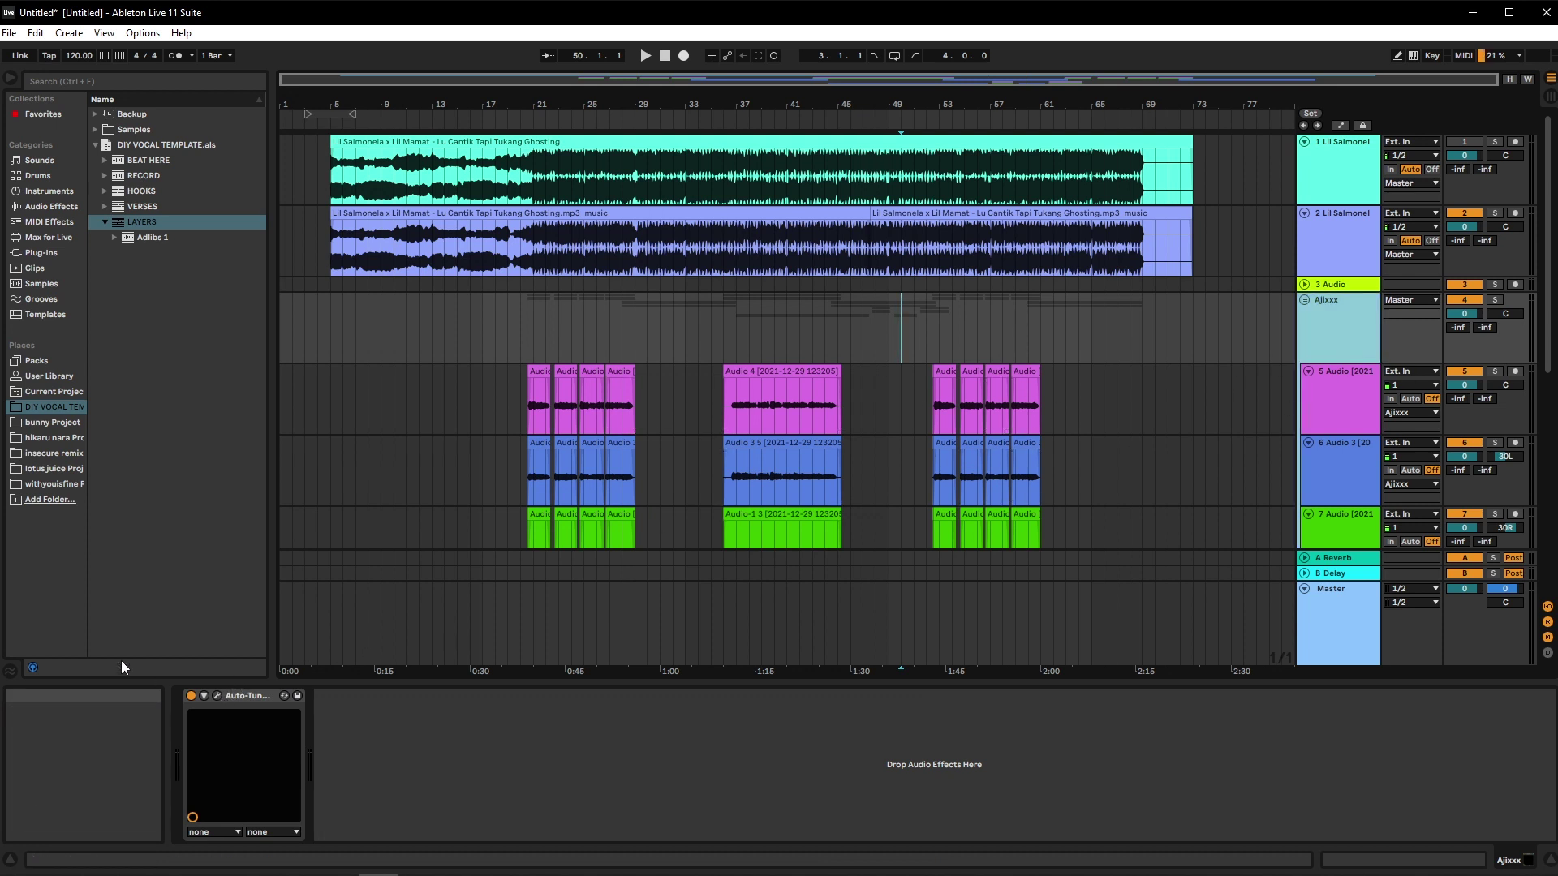
pyautogui.click(216, 695)
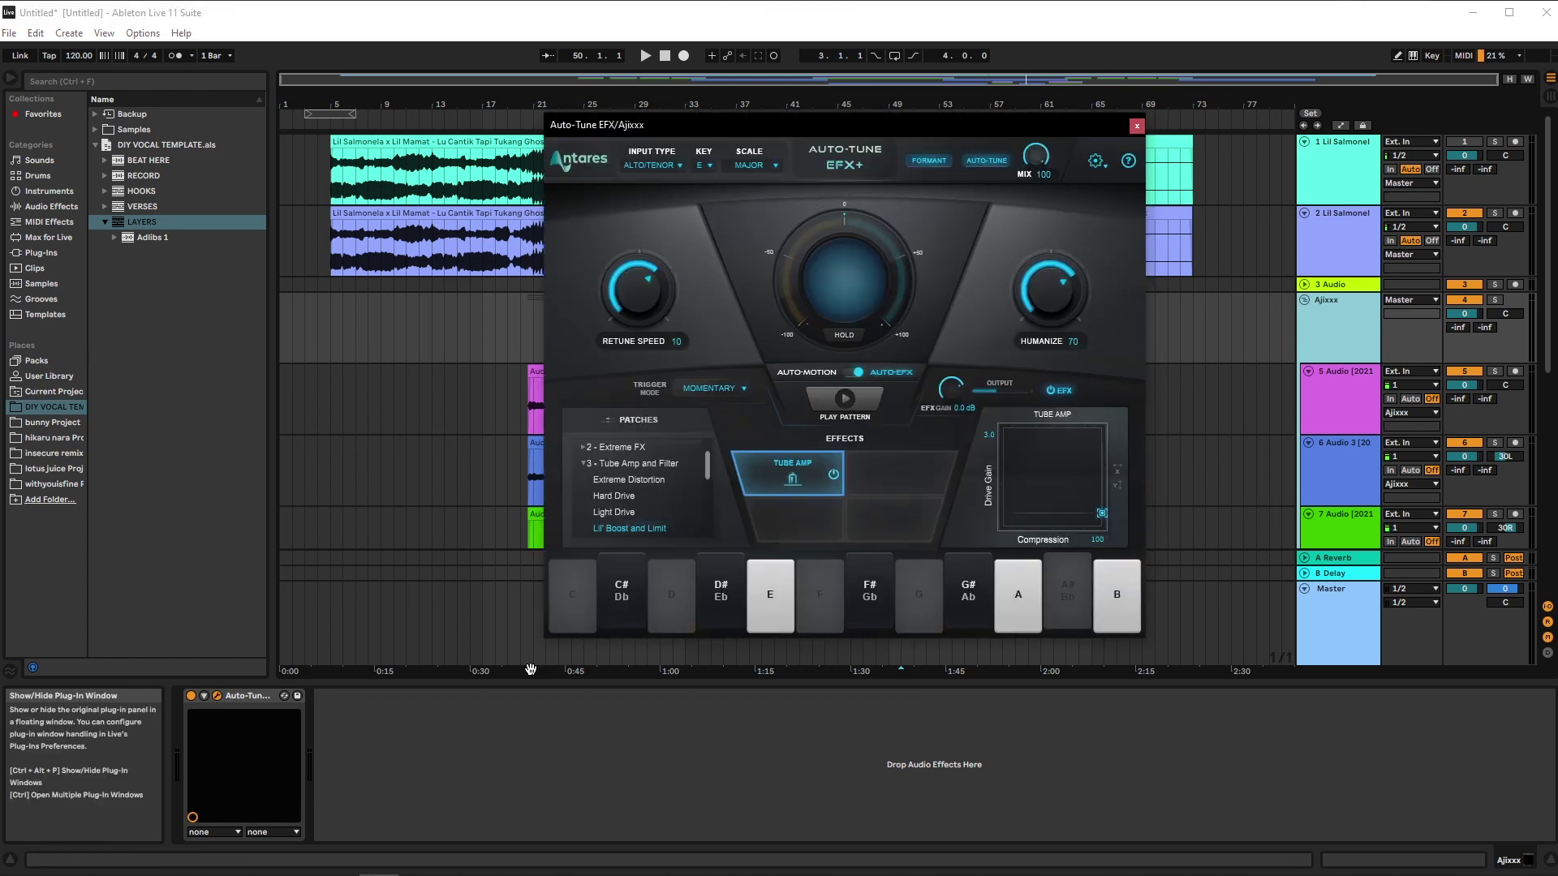
pyautogui.click(1135, 130)
# Step: Show the device chain of track 5 at 50.1.1 and of track 6 at 48.1.1
pyautogui.click(900, 373)
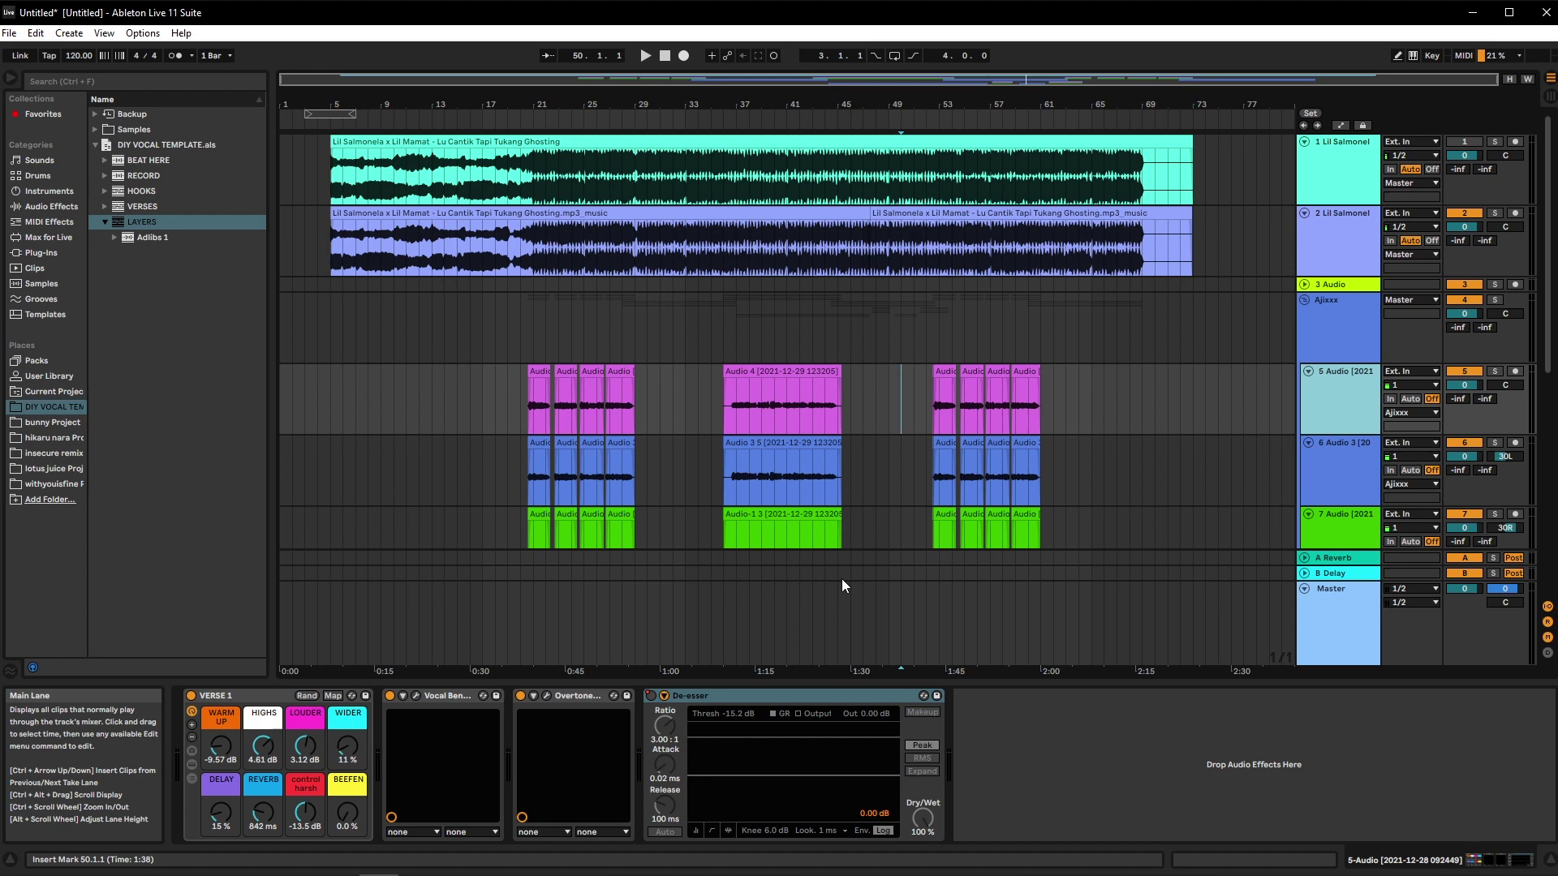
pyautogui.click(879, 448)
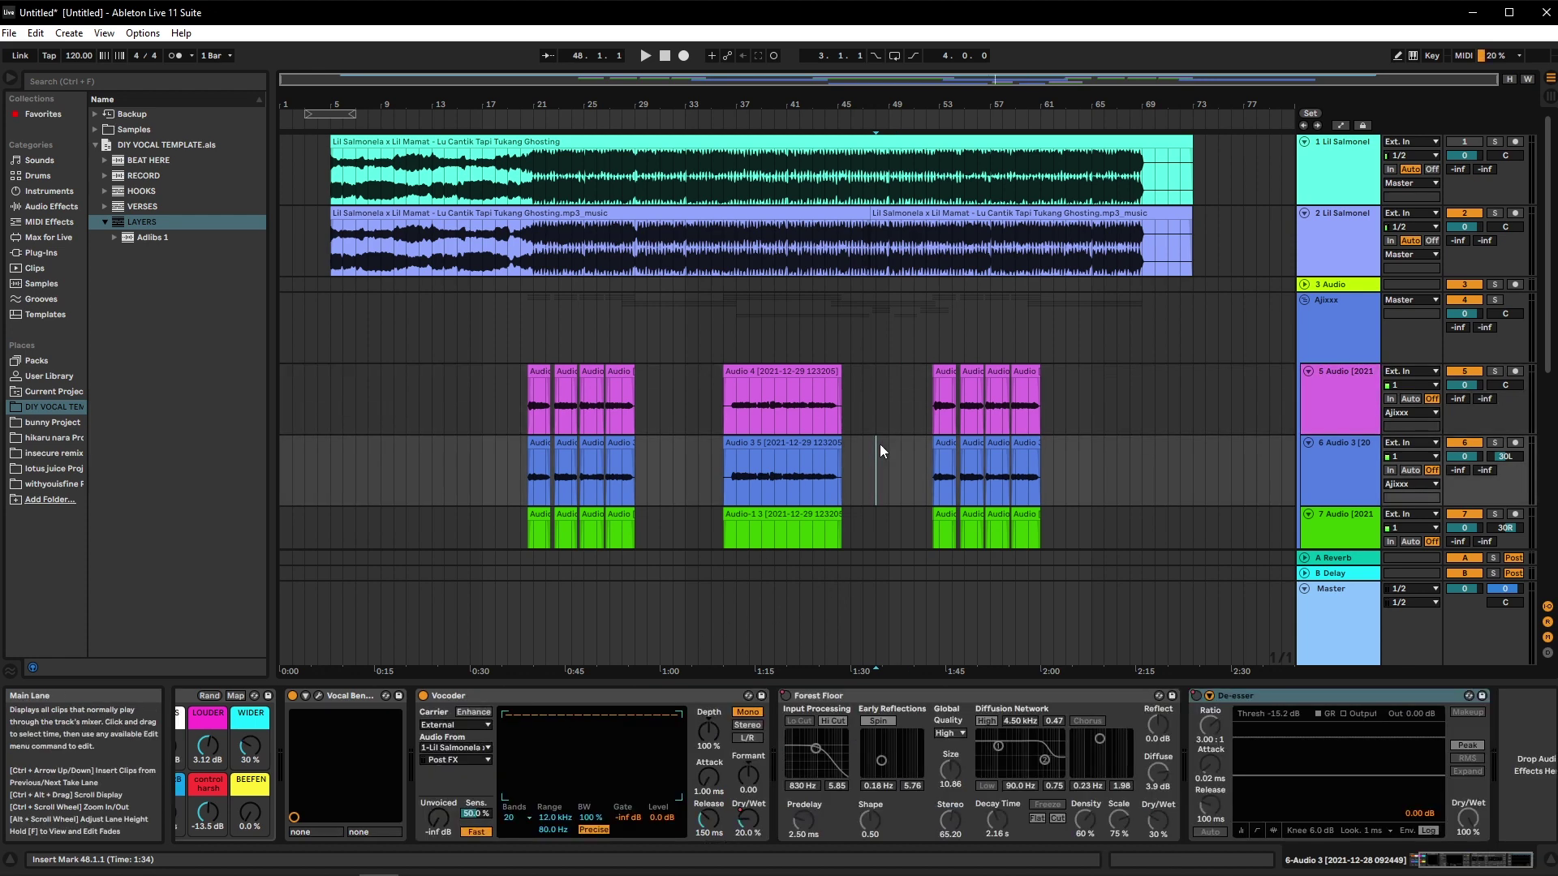